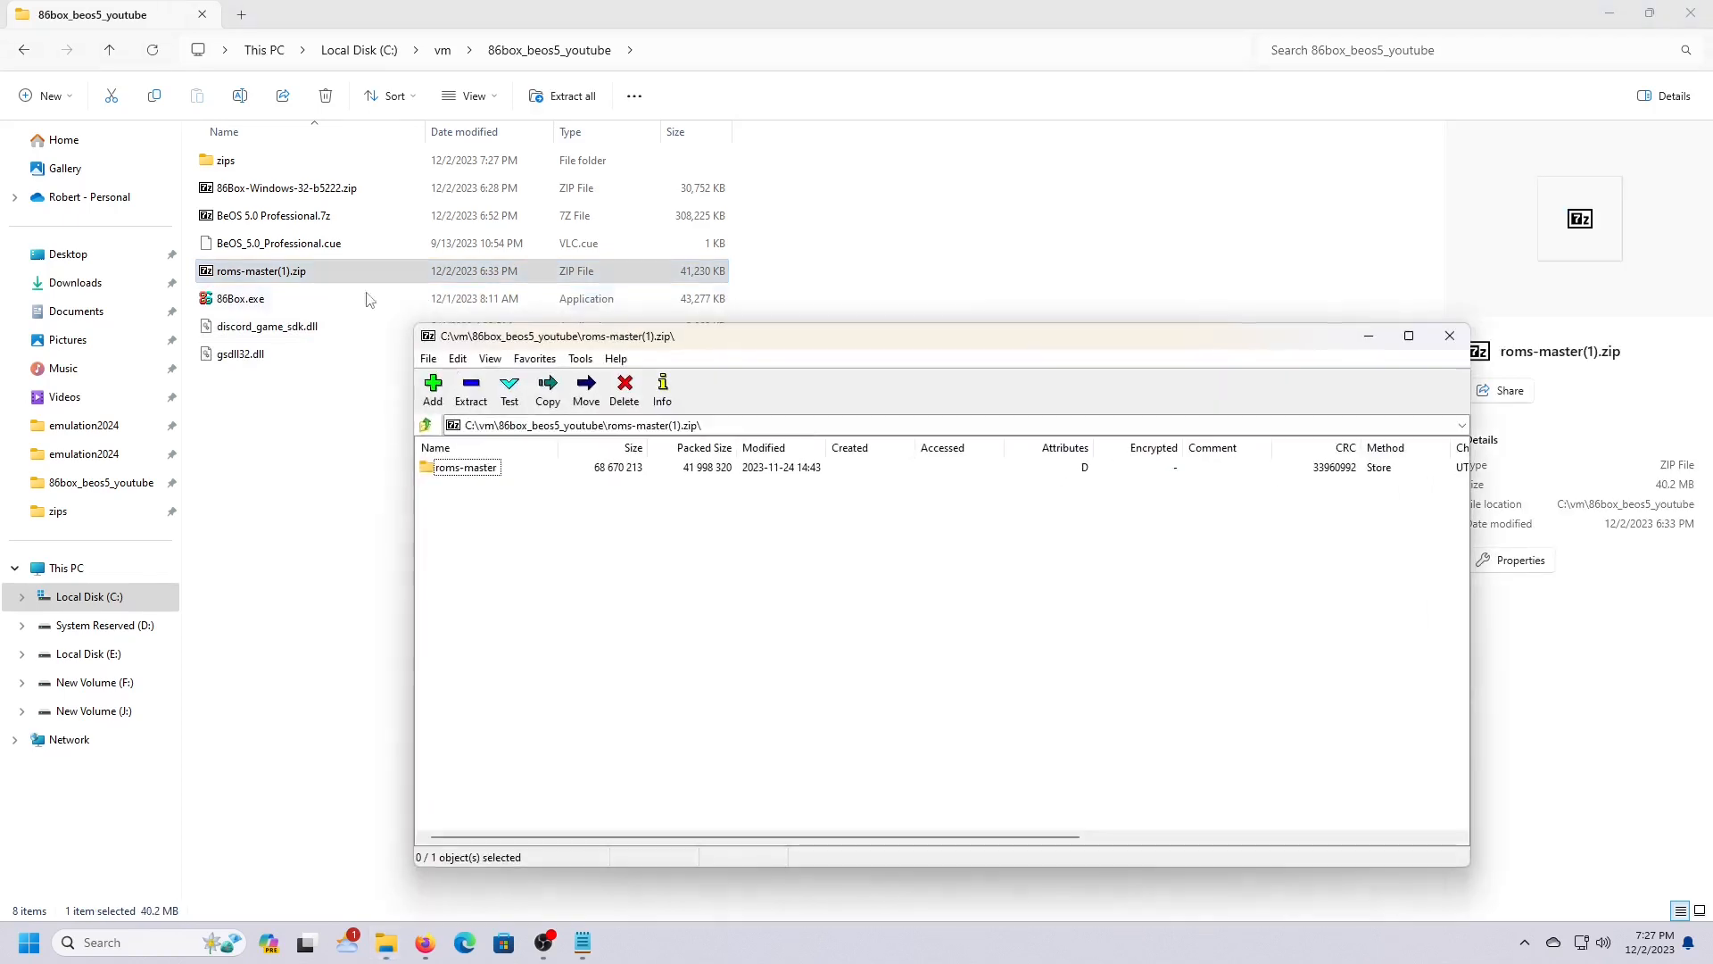
Step: Extract the roms-master folder from roms-master(1).zip into 86box_beos5_youtube and close the archive window
left_click_drag(465, 467, 314, 479)
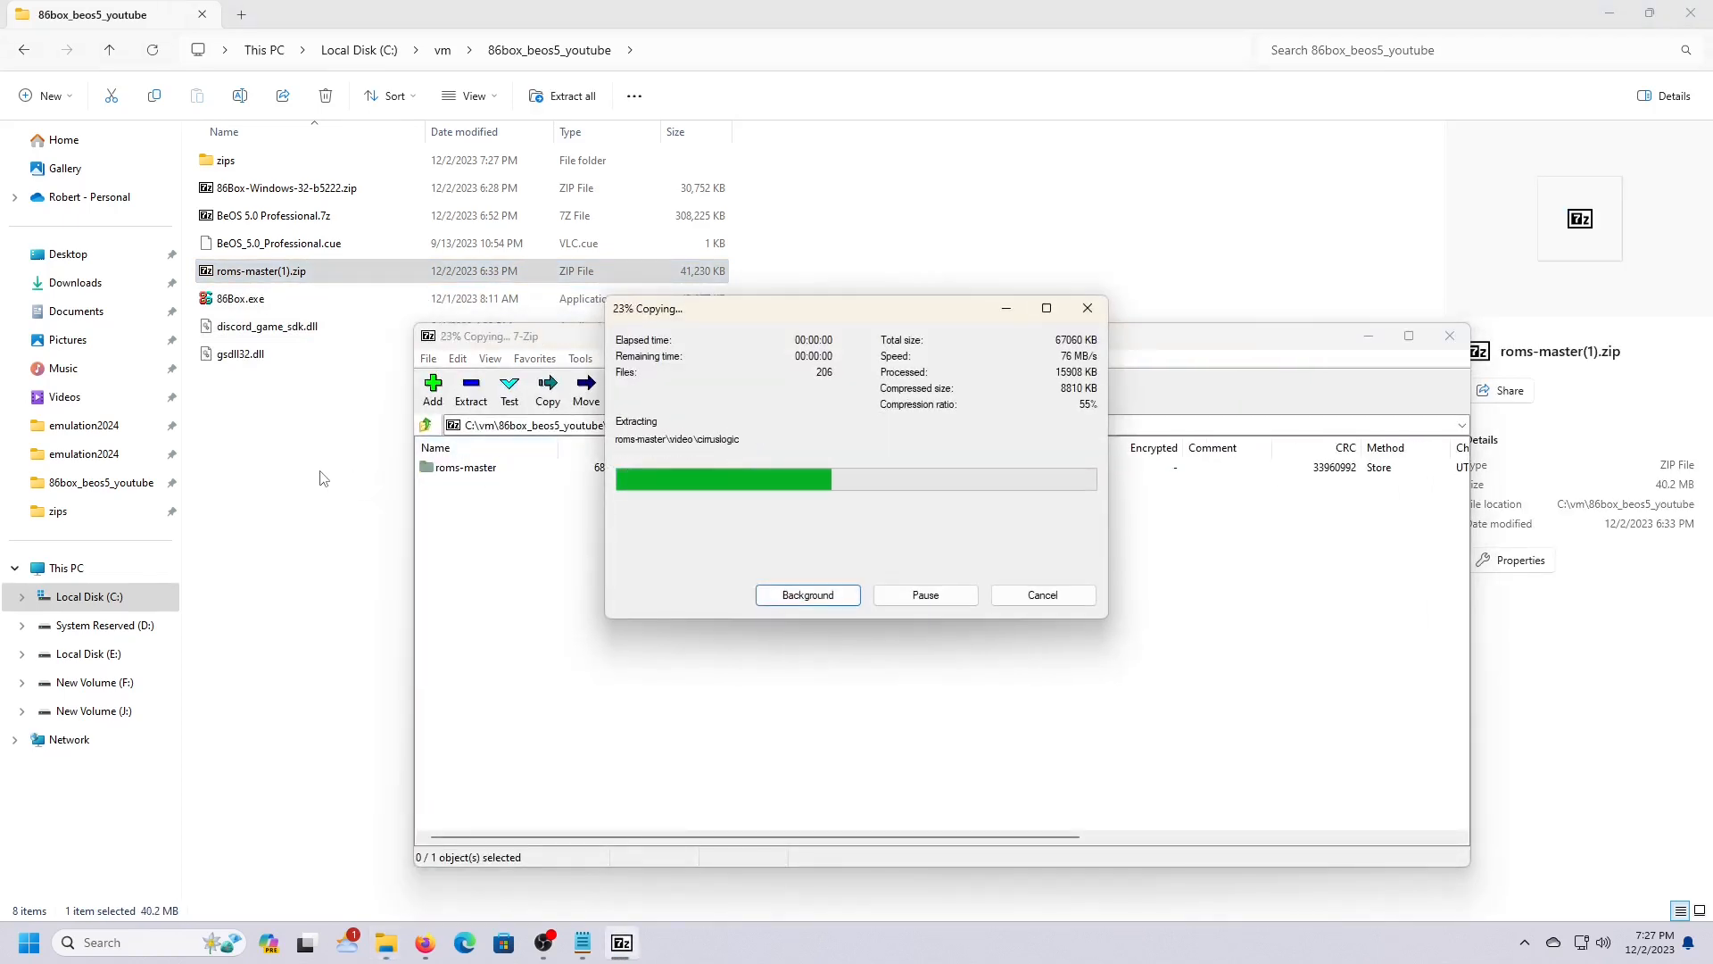
left_click(625, 945)
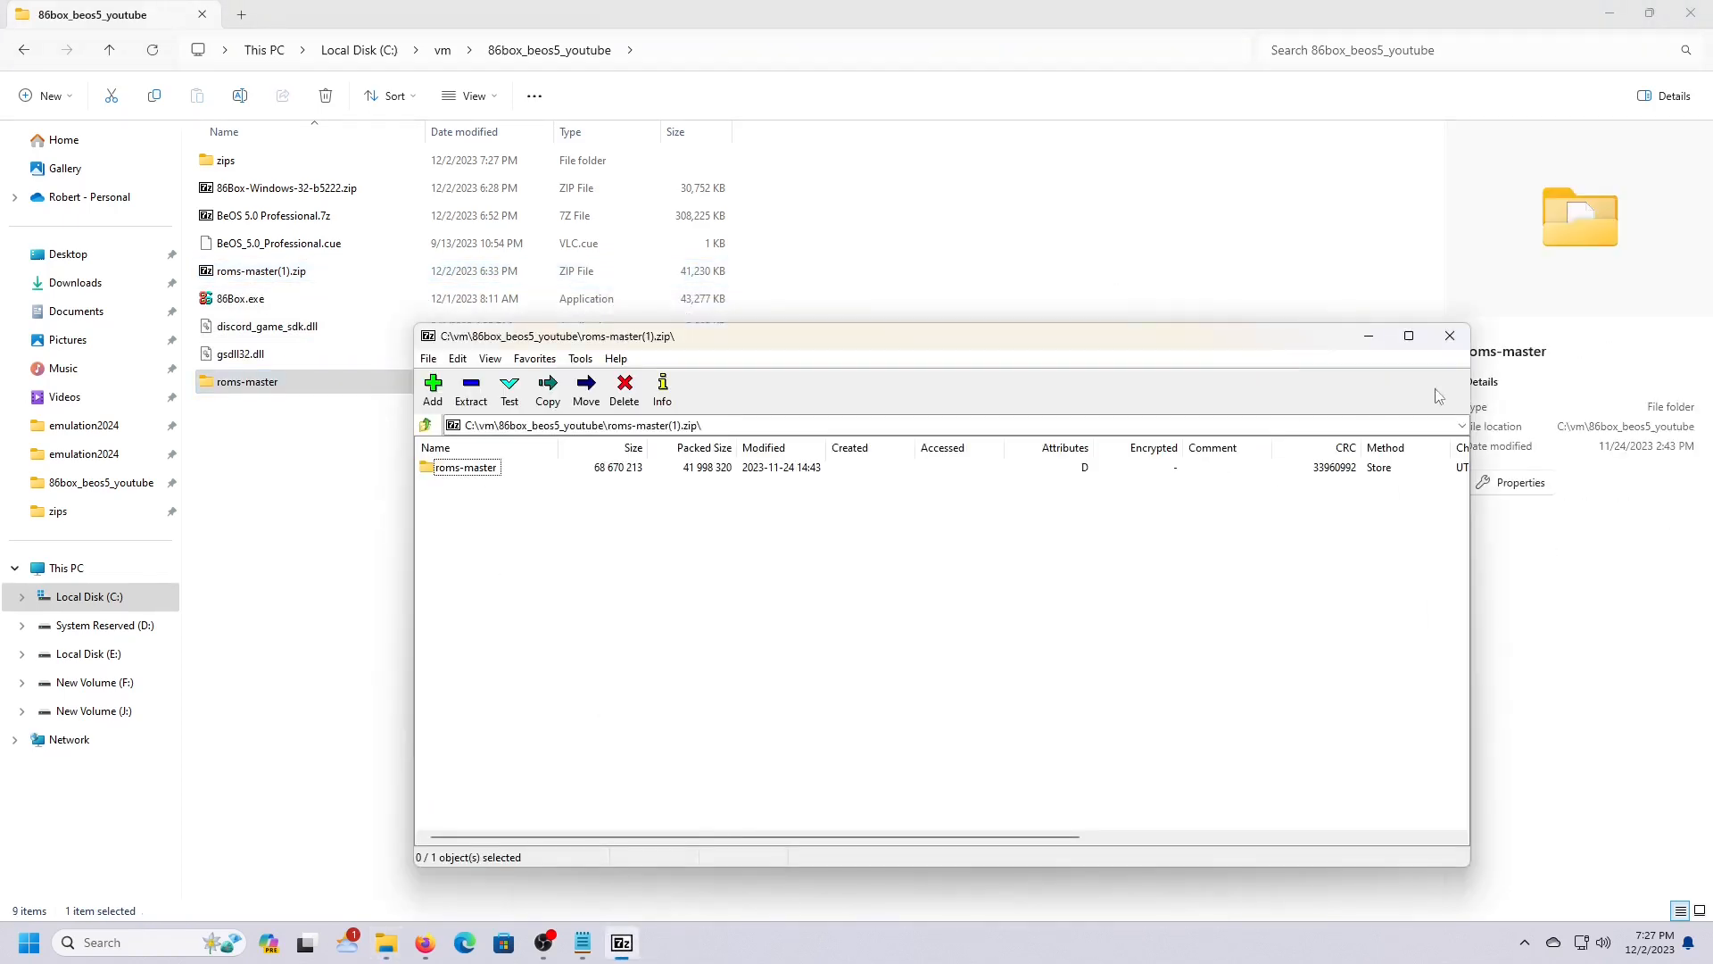
left_click(1452, 337)
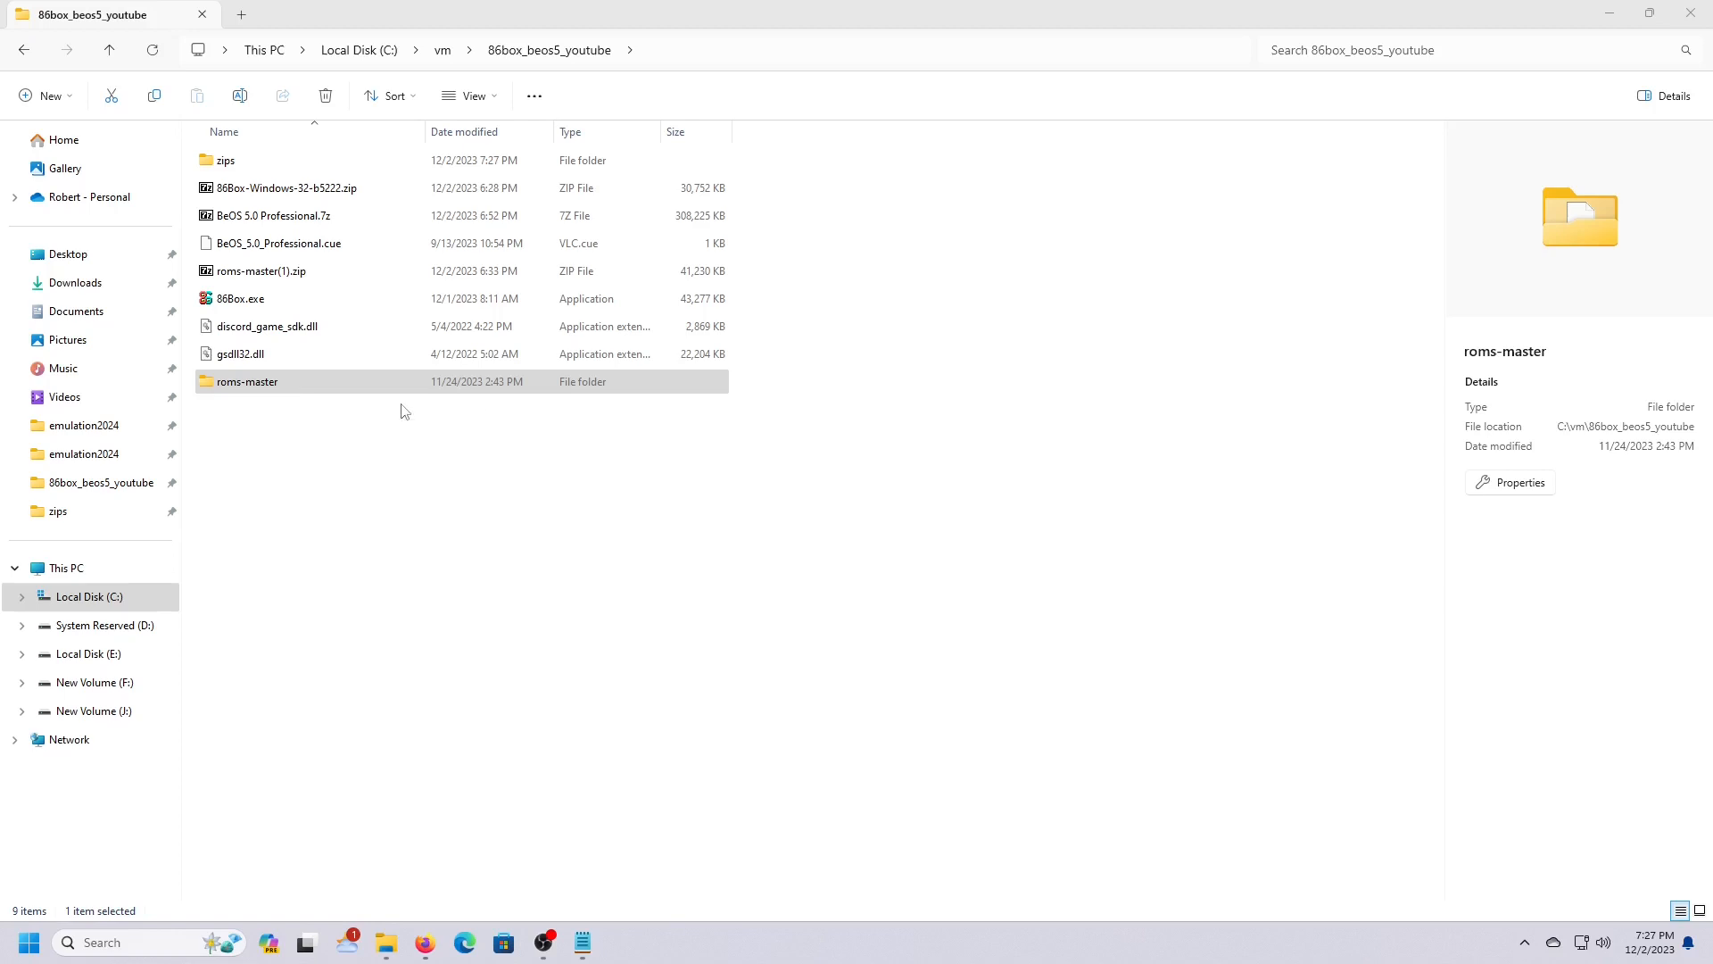
Step: Rename the extracted roms-master folder to roms and move the roms-master(1).zip and 86Box-Windows-32-b5222.zip archives into the zips folder
left_click(275, 384)
left_click(281, 382)
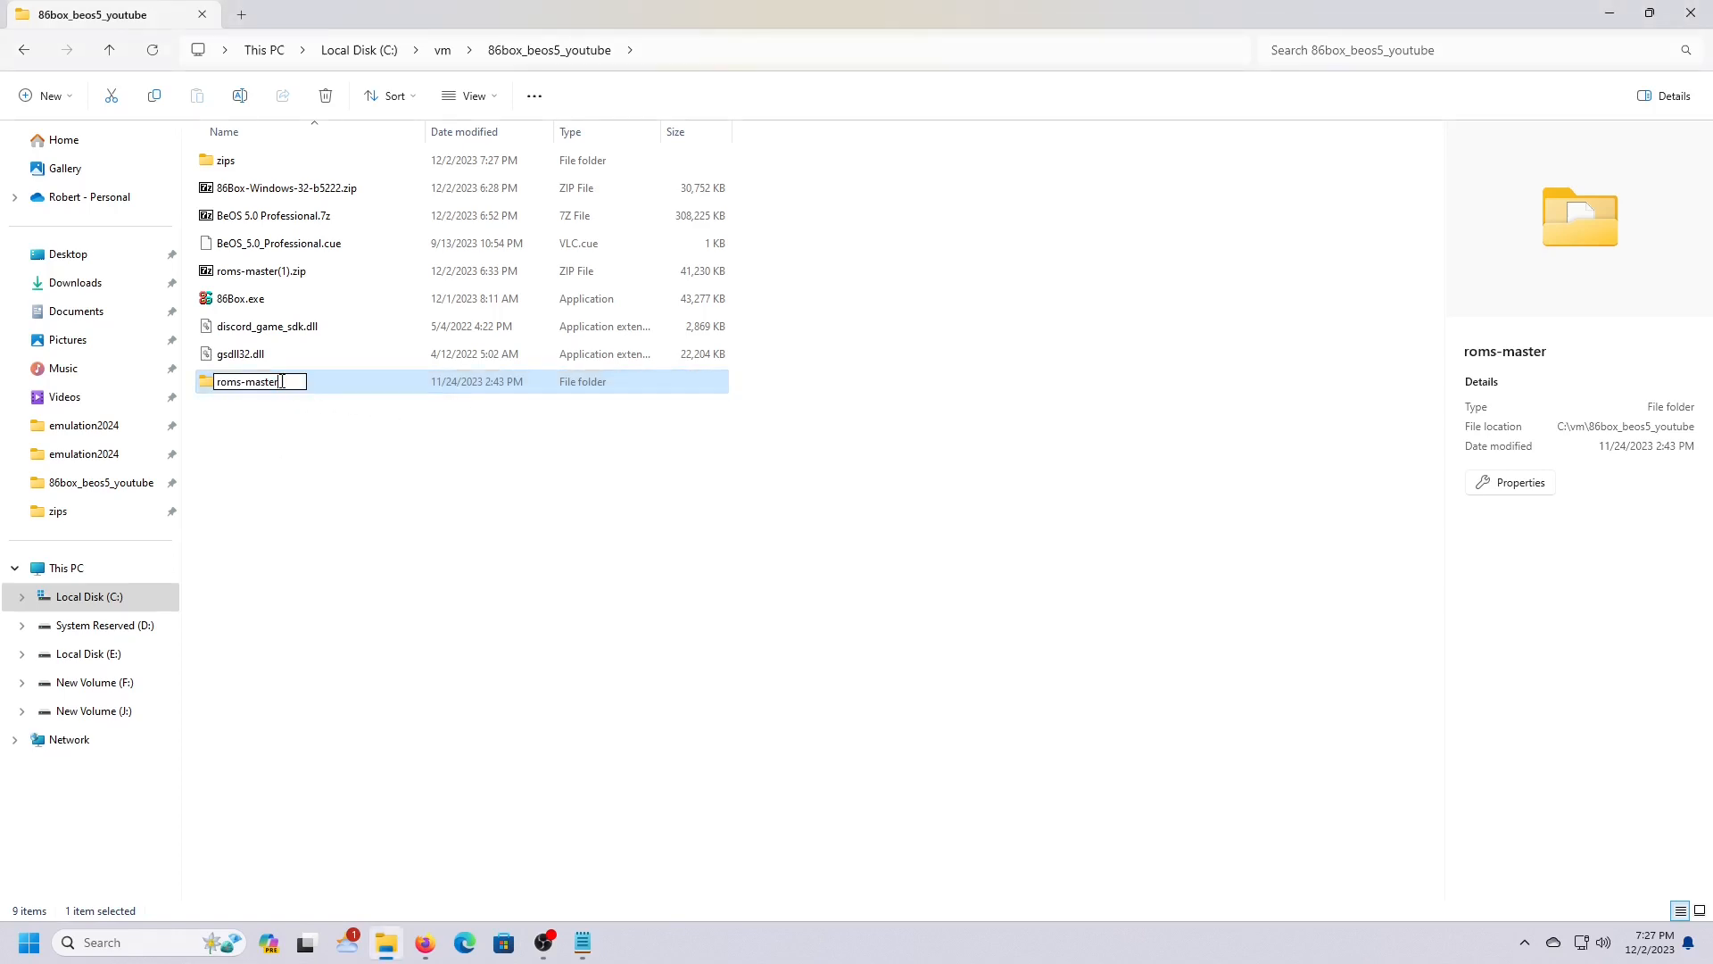
key("BackSpace")
key("BackSpace")
key("BackSpace")
key("BackSpace")
key("BackSpace")
left_click(279, 451)
left_click_drag(250, 271, 257, 164)
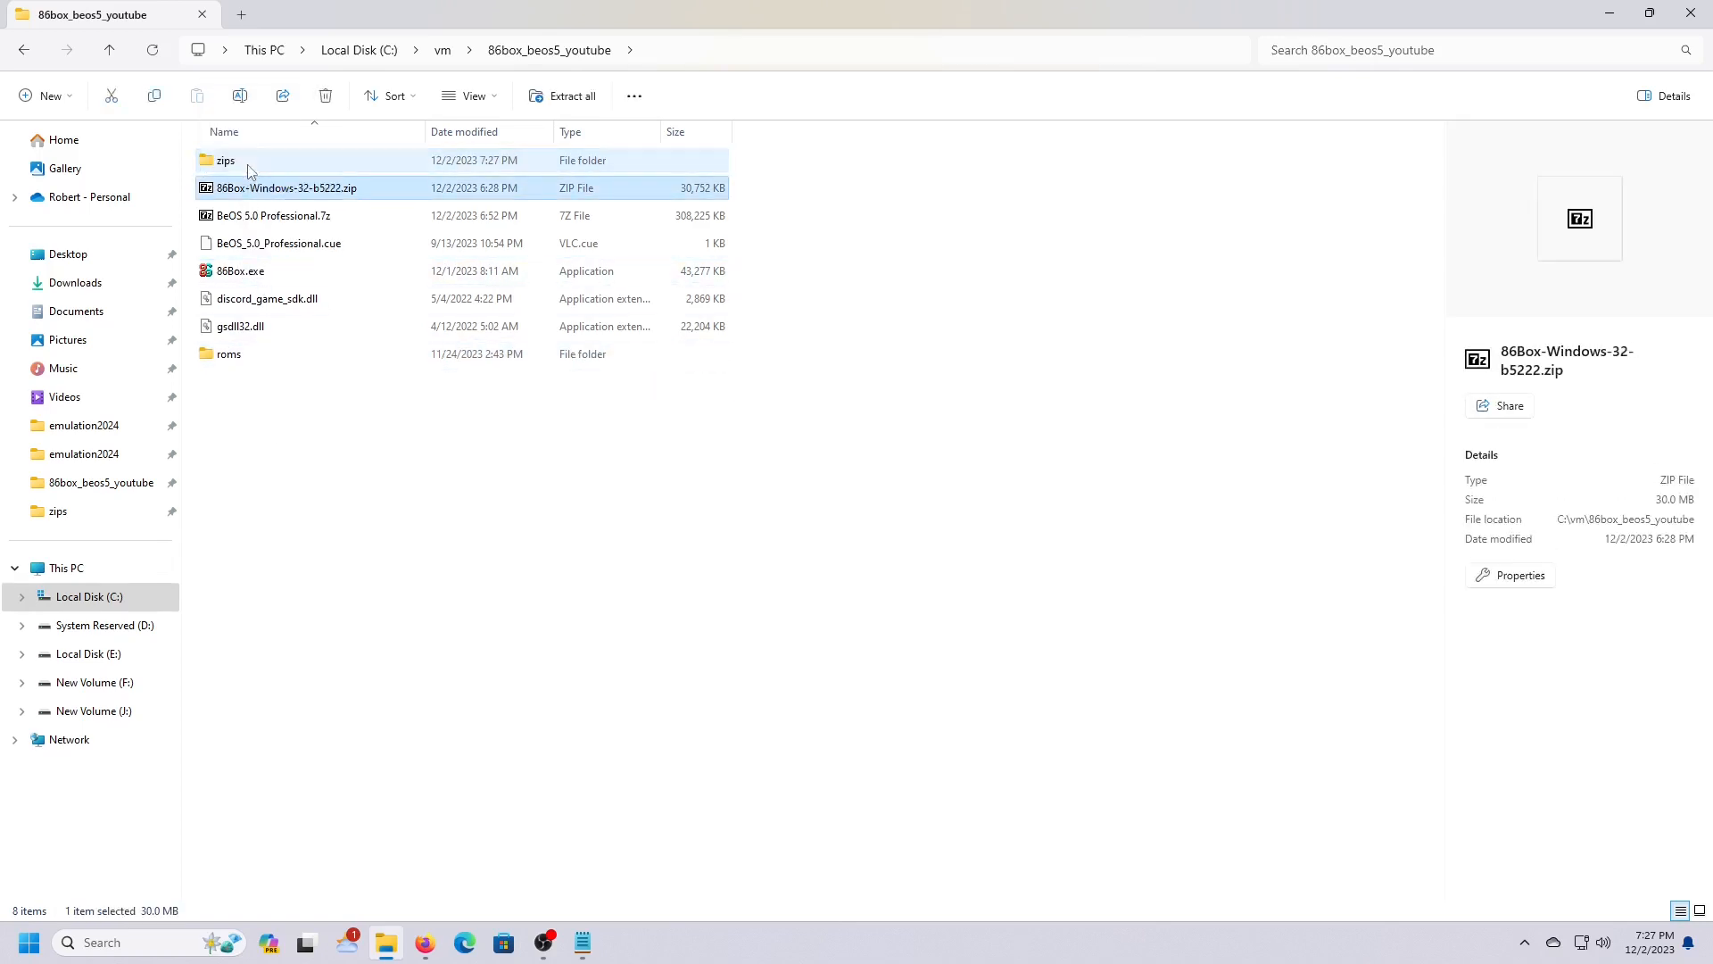
Step: Extract the BeOS_5.0_Professional .ccd, .img and .sub files into 86box_beos5_youtube and move the BeOS 5.0 Professional.7z archive into zips
double_click(272, 196)
double_click(499, 467)
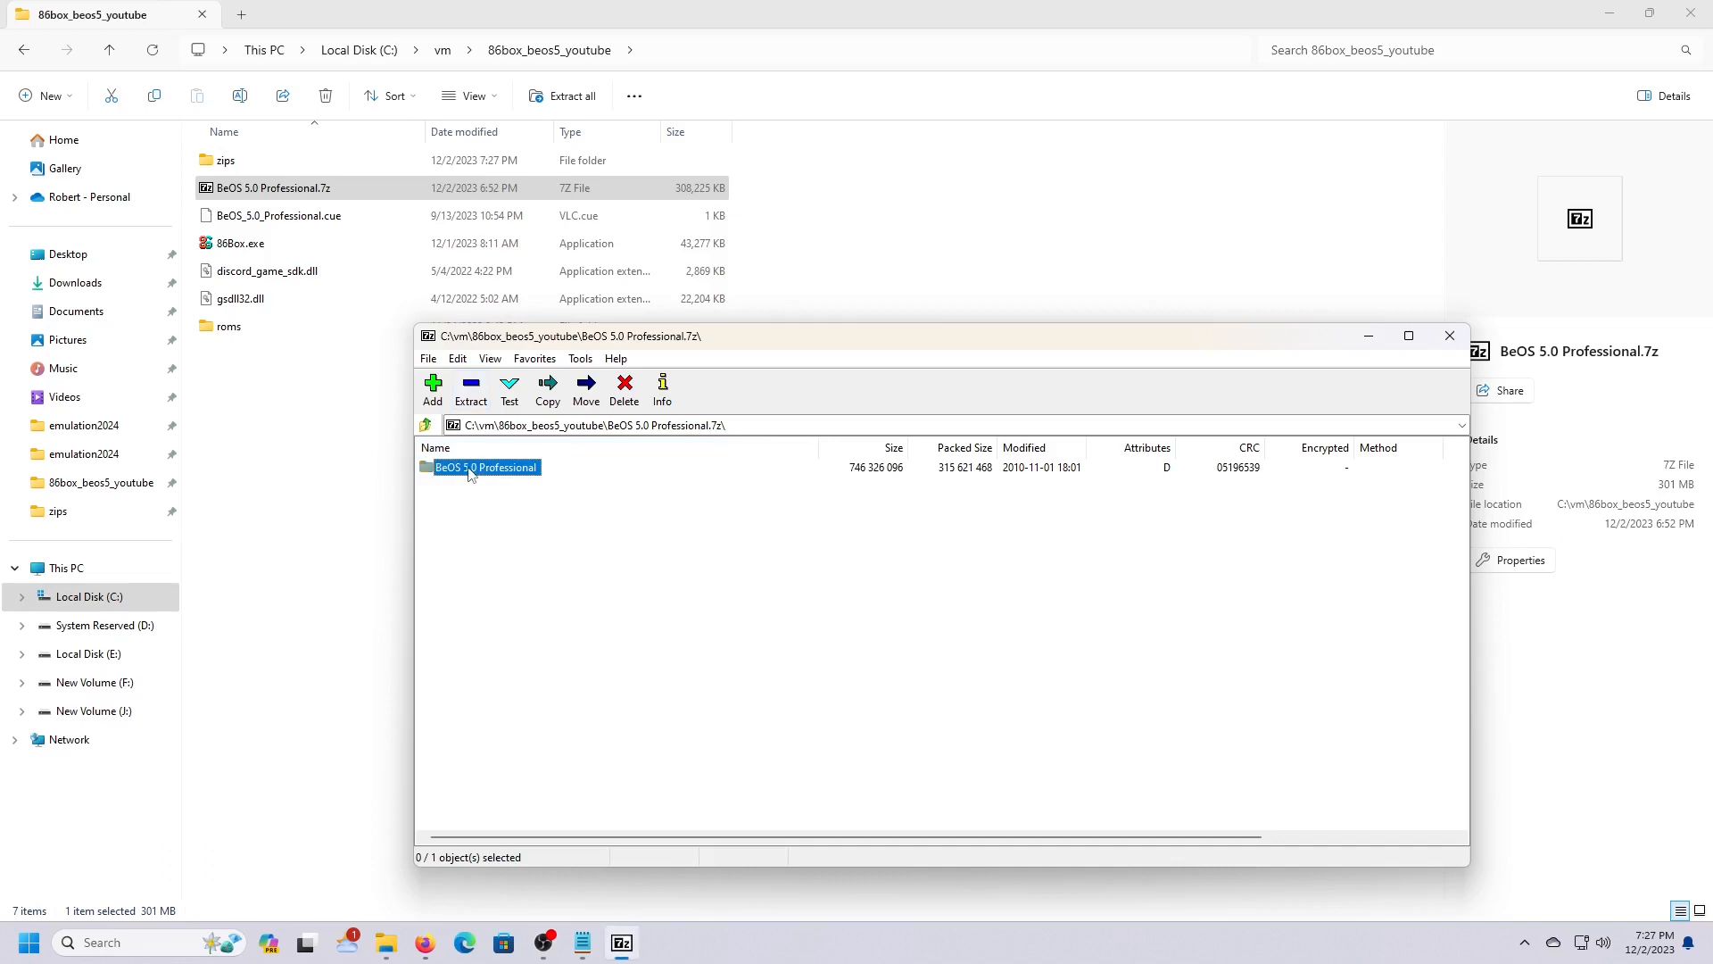
left_click_drag(611, 507, 311, 475)
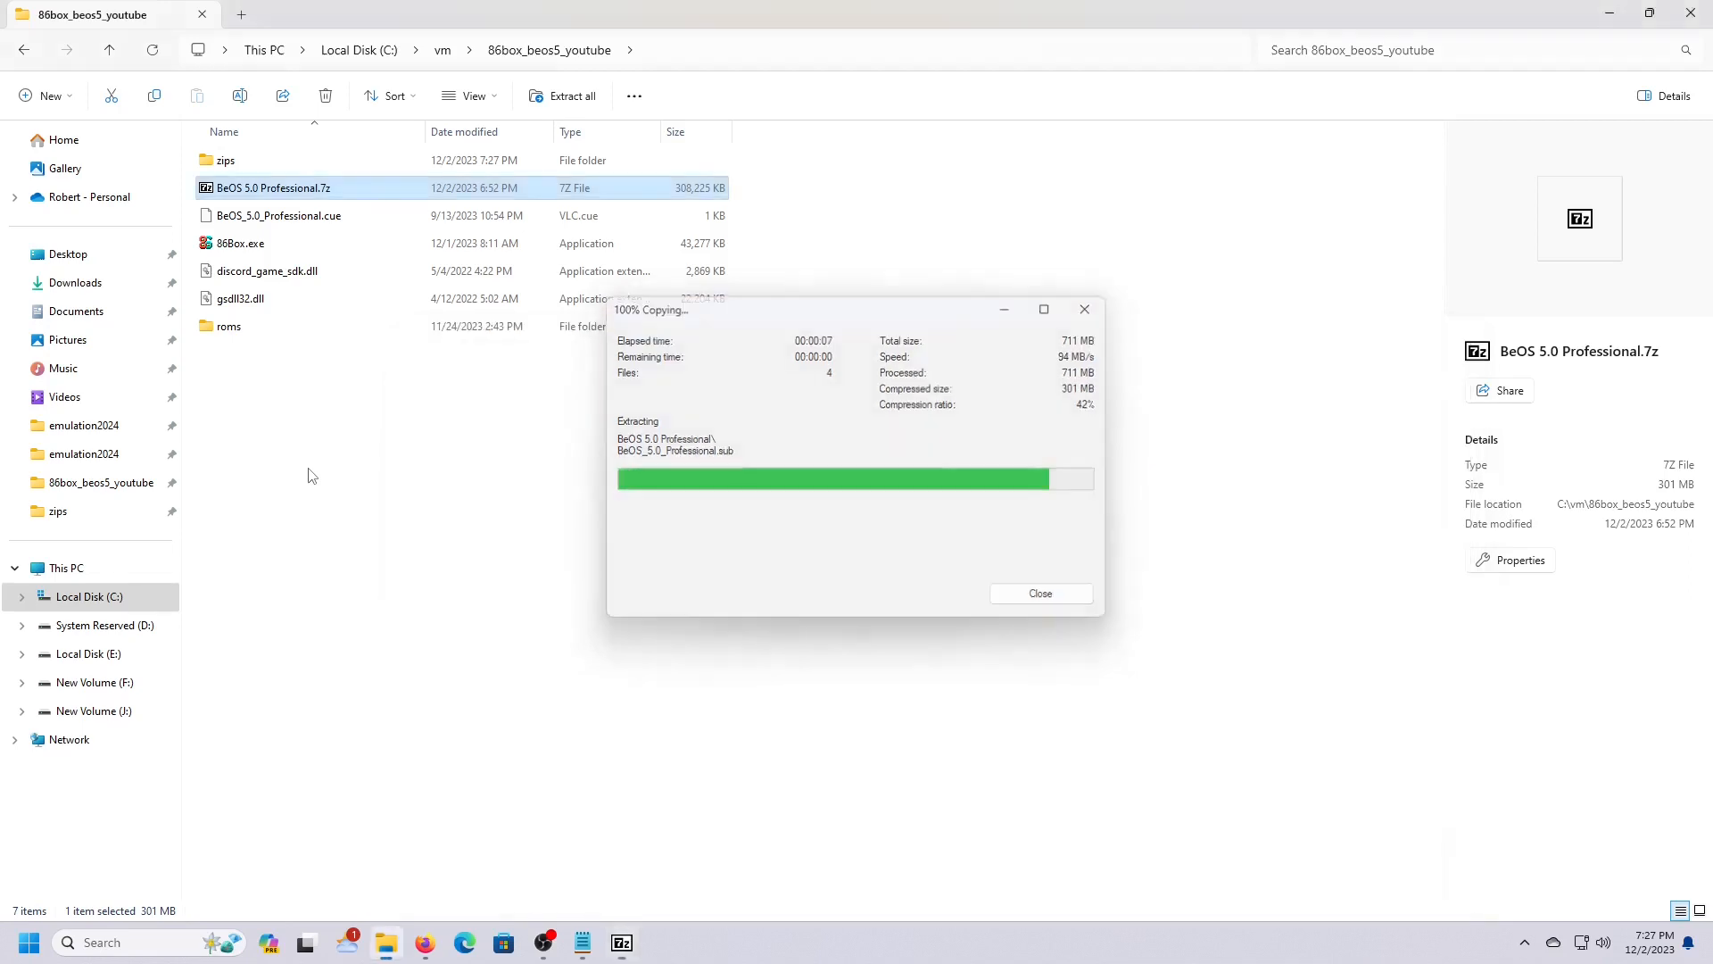
left_click(622, 942)
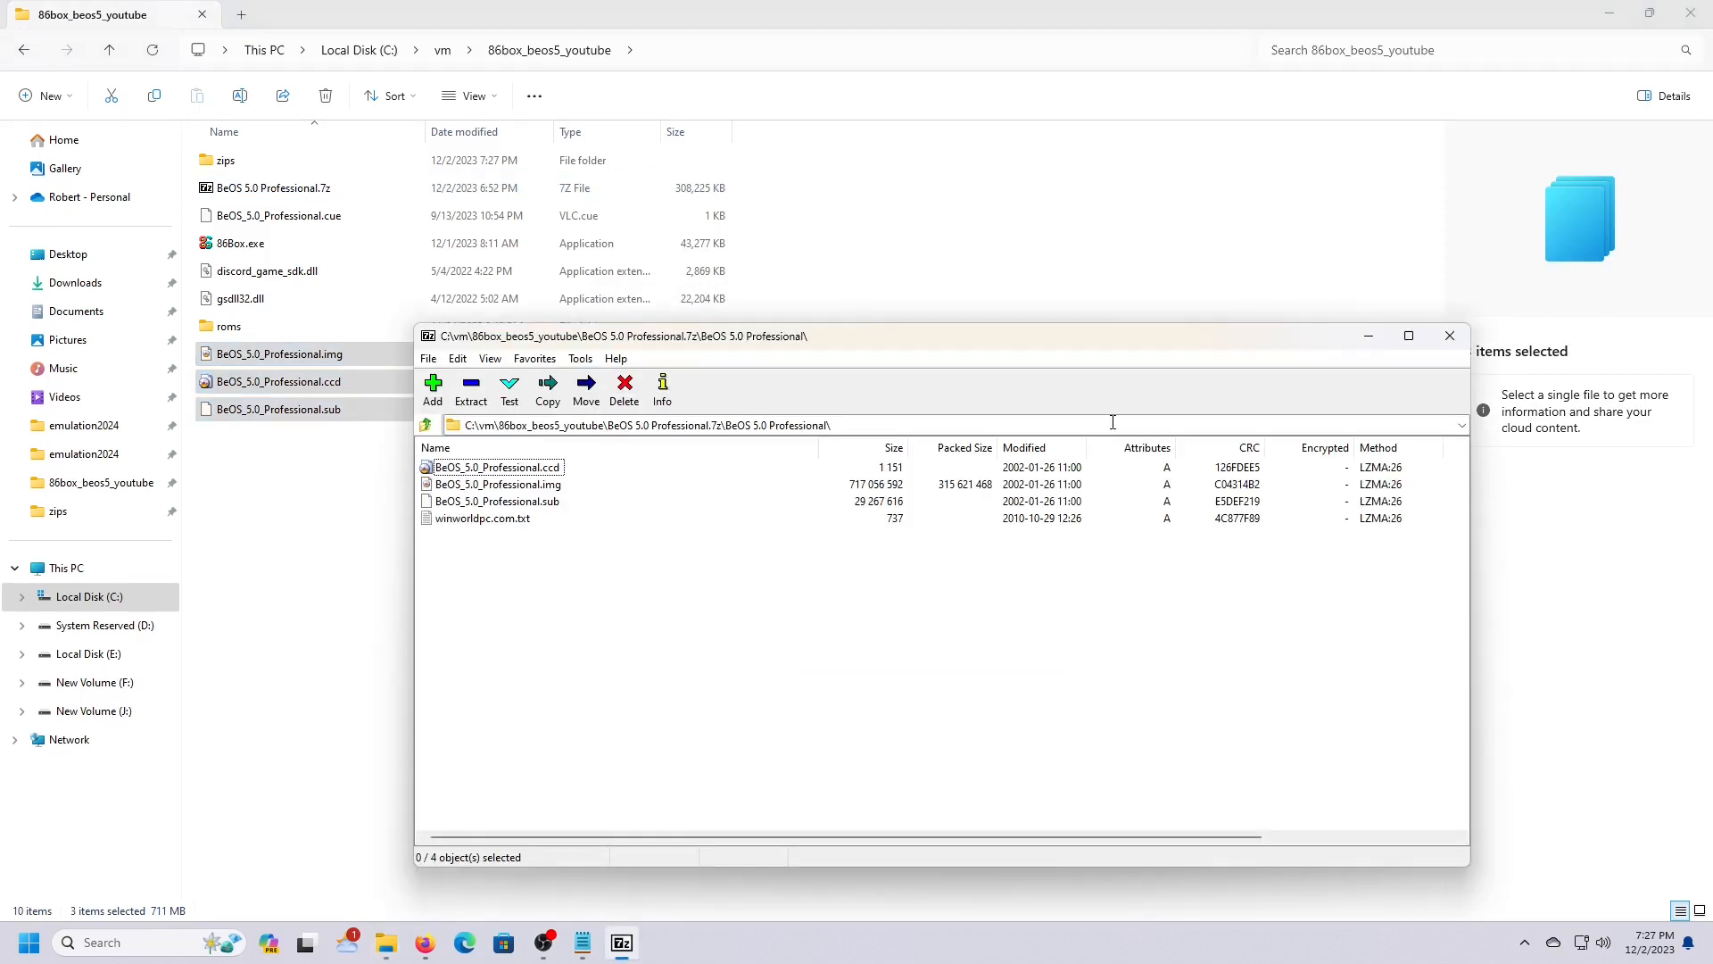
left_click(1450, 335)
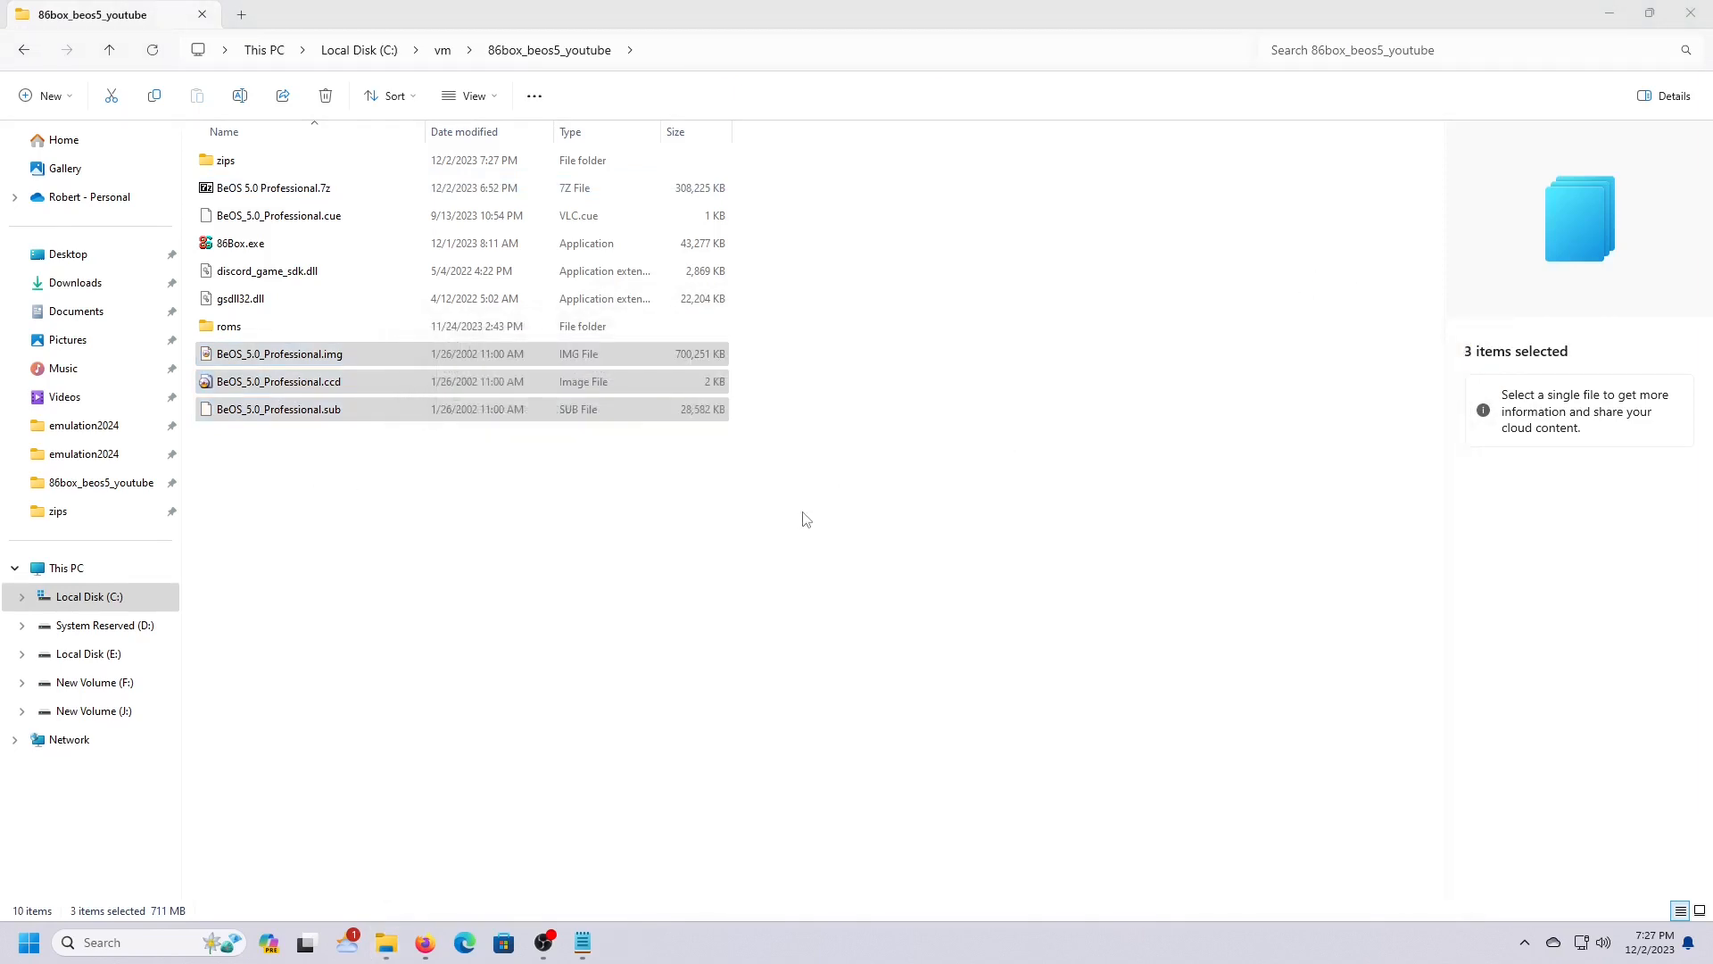
left_click(644, 560)
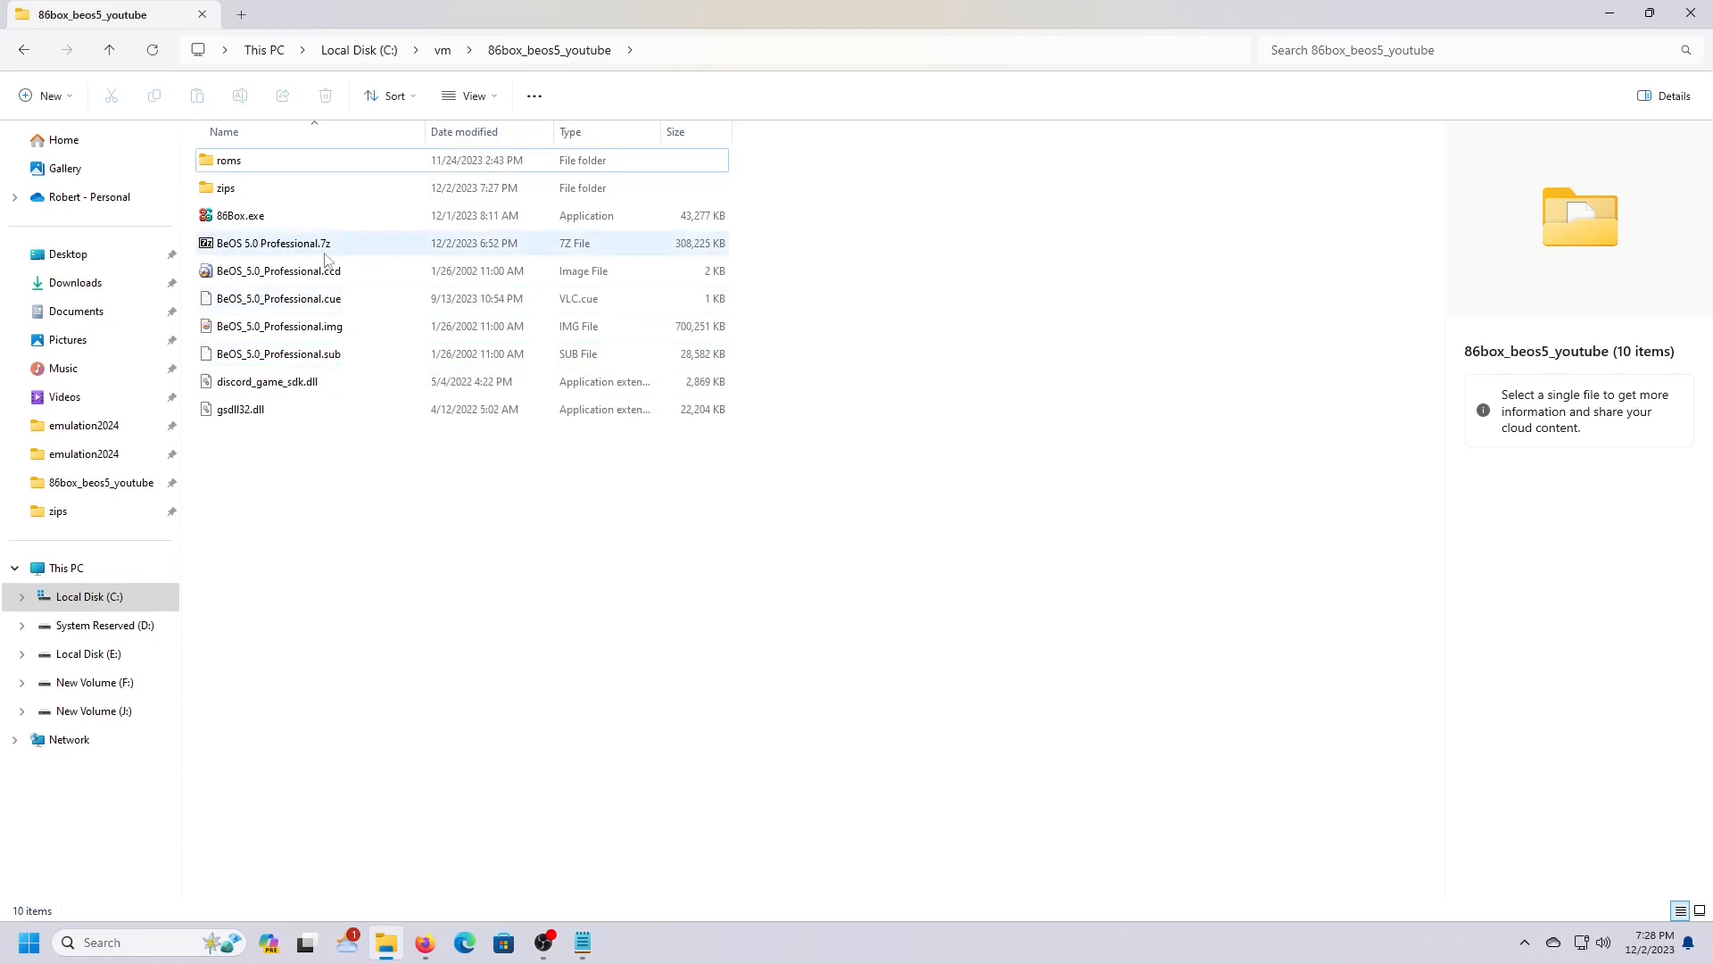
left_click_drag(293, 254, 275, 191)
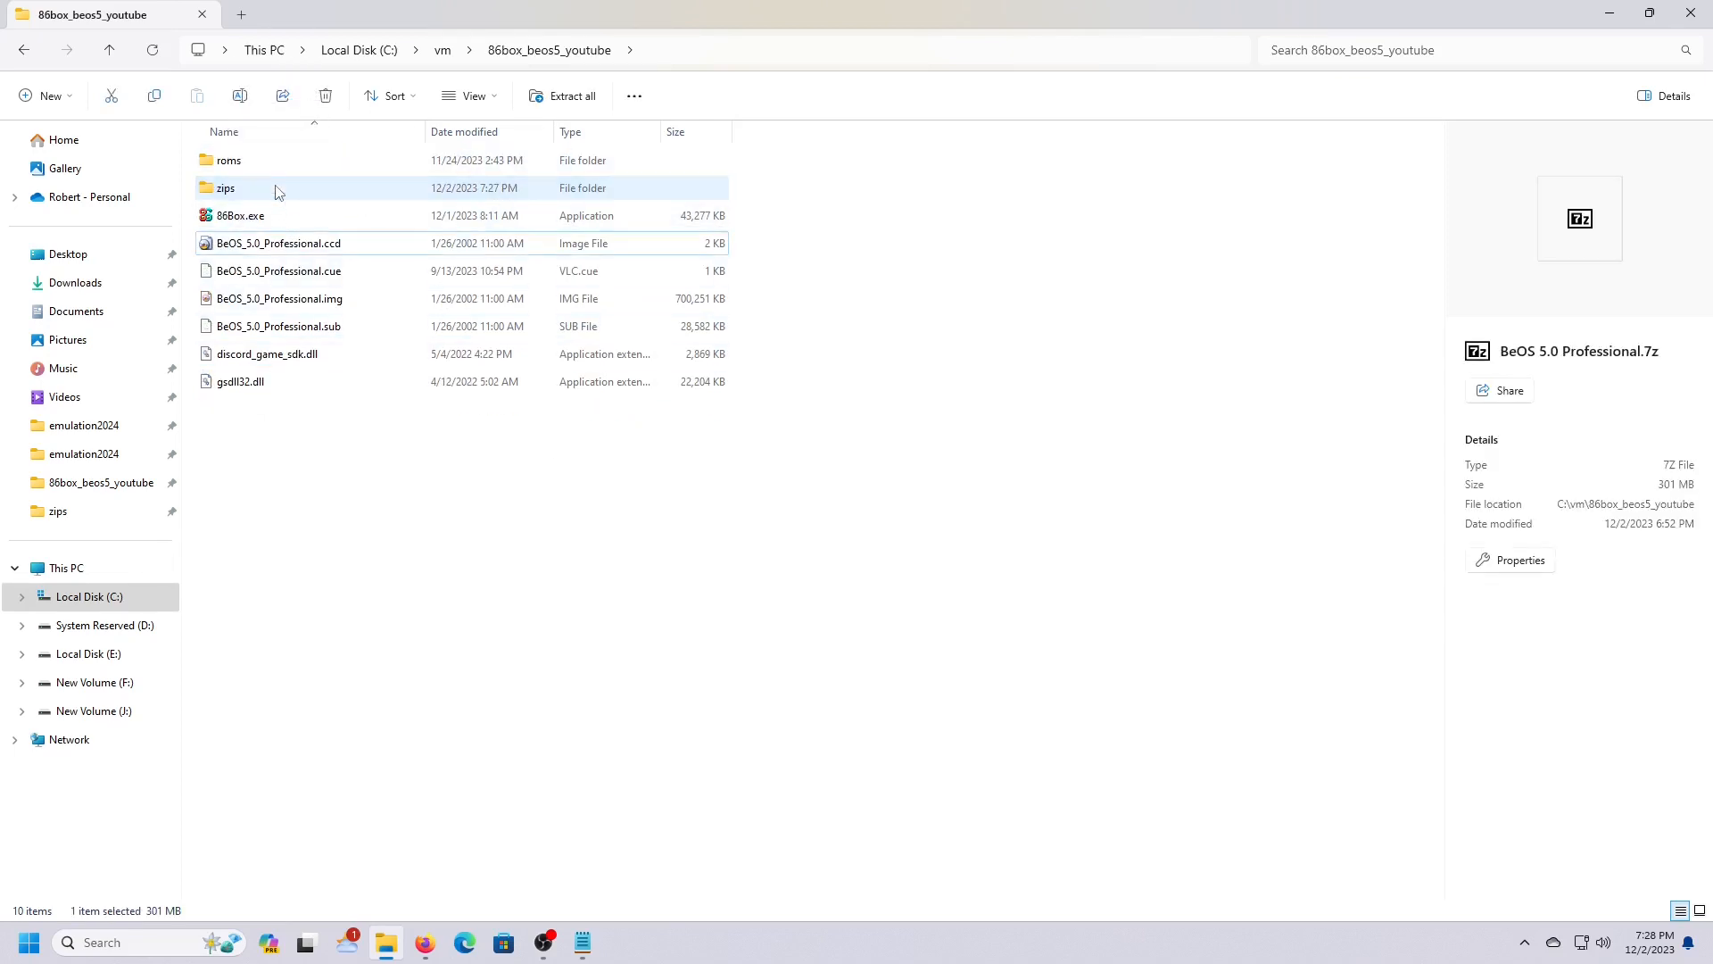
Step: Examine the image file reference and track entries of BeOS_5.0_Professional.cue in Notepad++, and close the editor
right_click(295, 270)
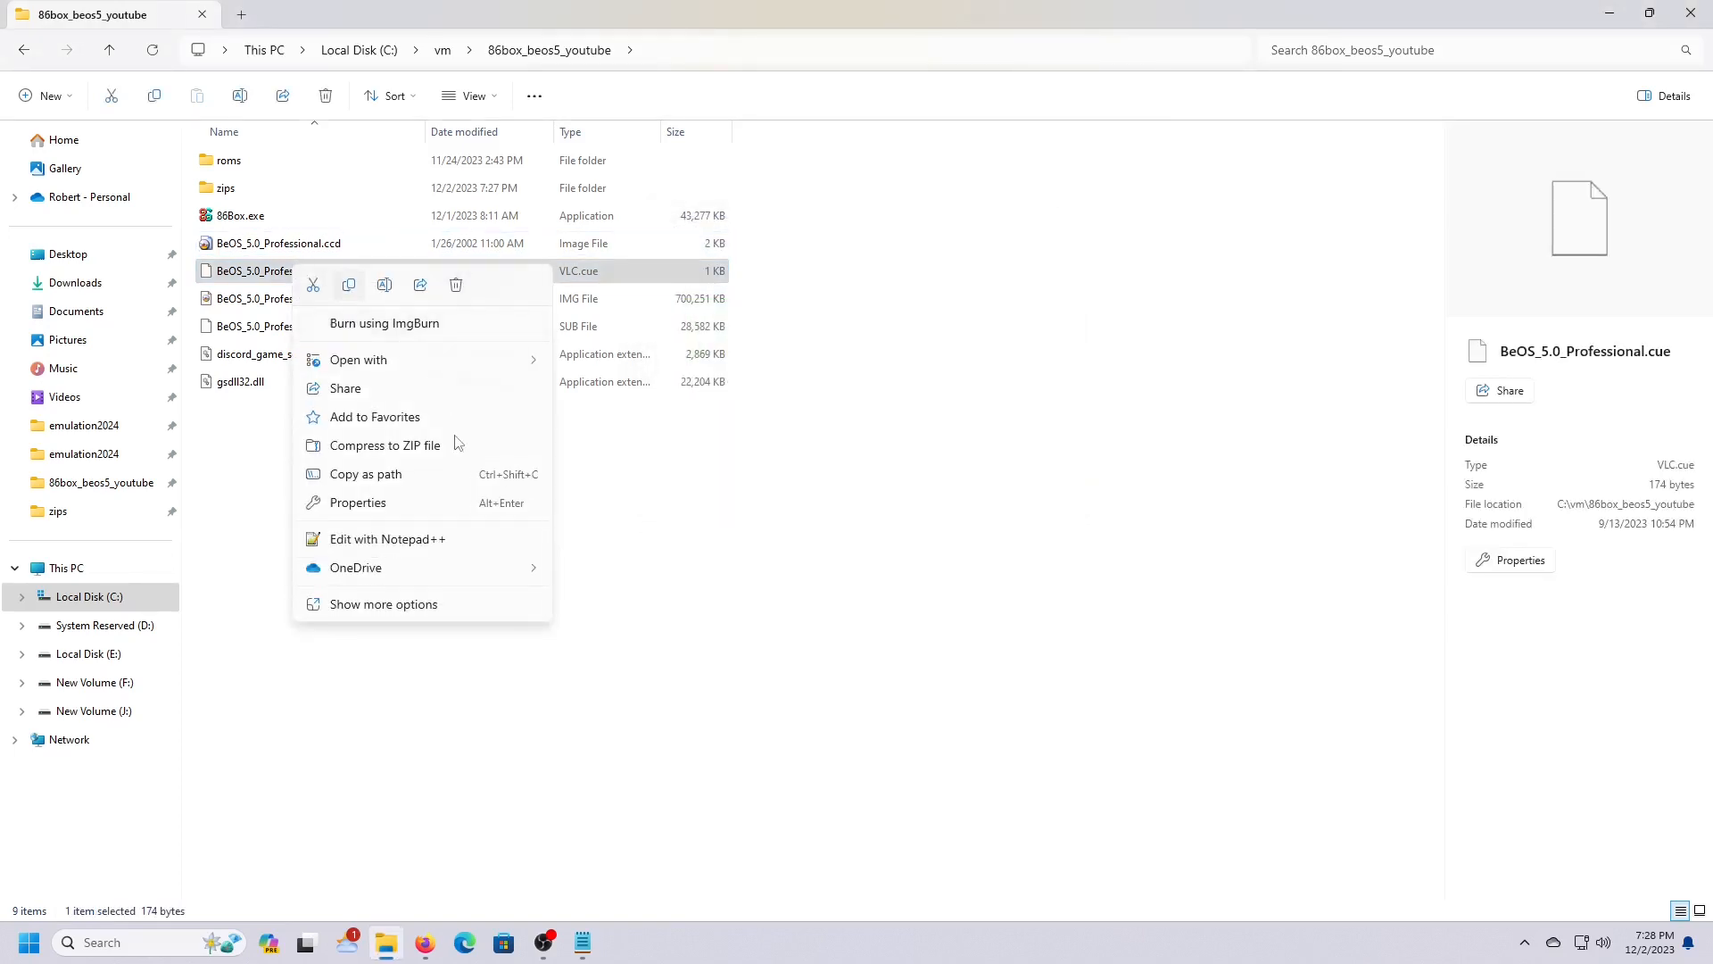
left_click(465, 540)
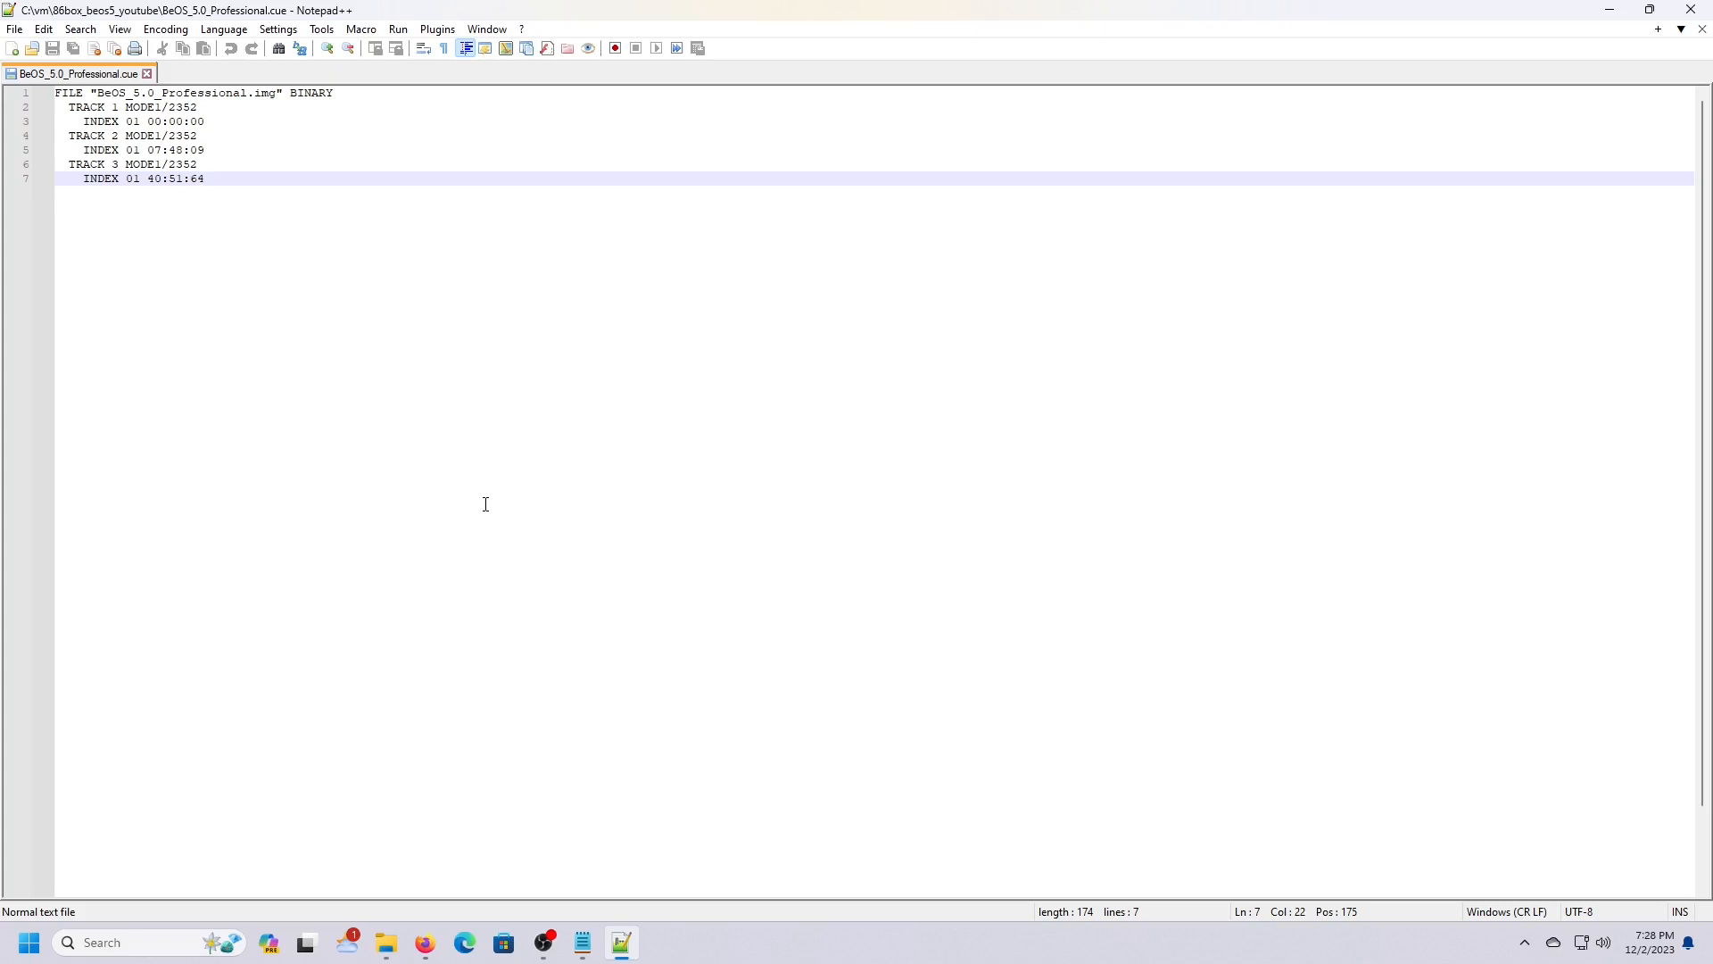
left_click(1675, 8)
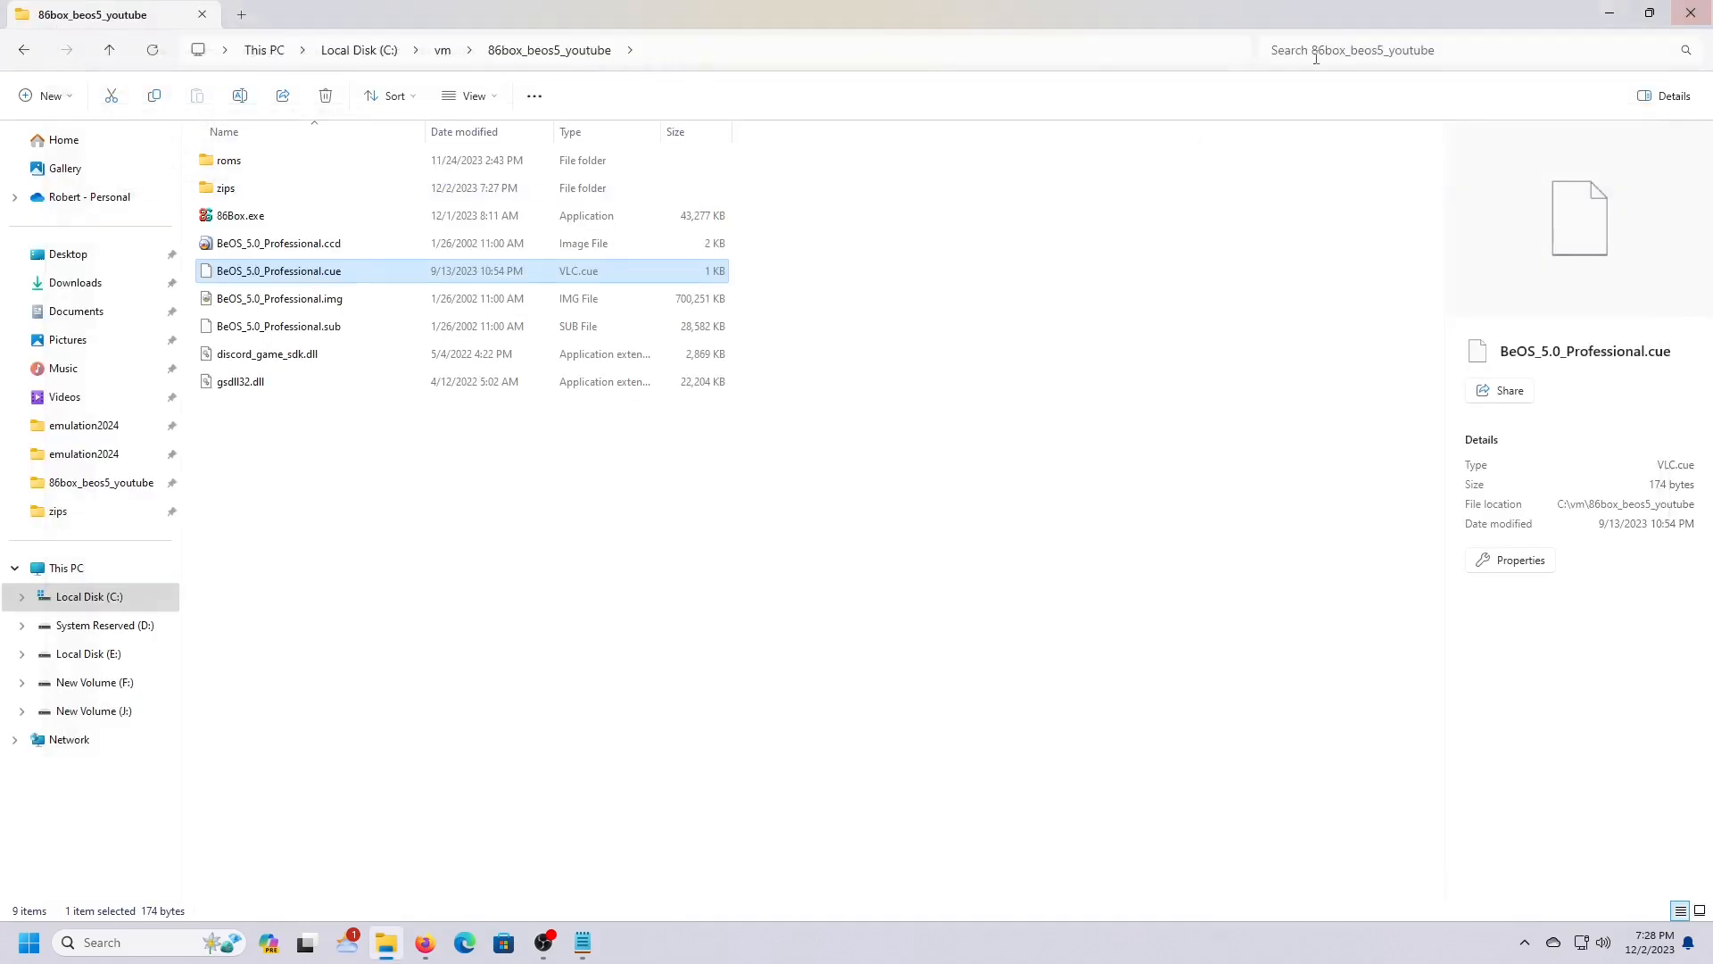
left_click(406, 509)
Step: Launch 86Box.exe from the 86box_beos5_youtube folder and open the virtual machine's settings
double_click(265, 217)
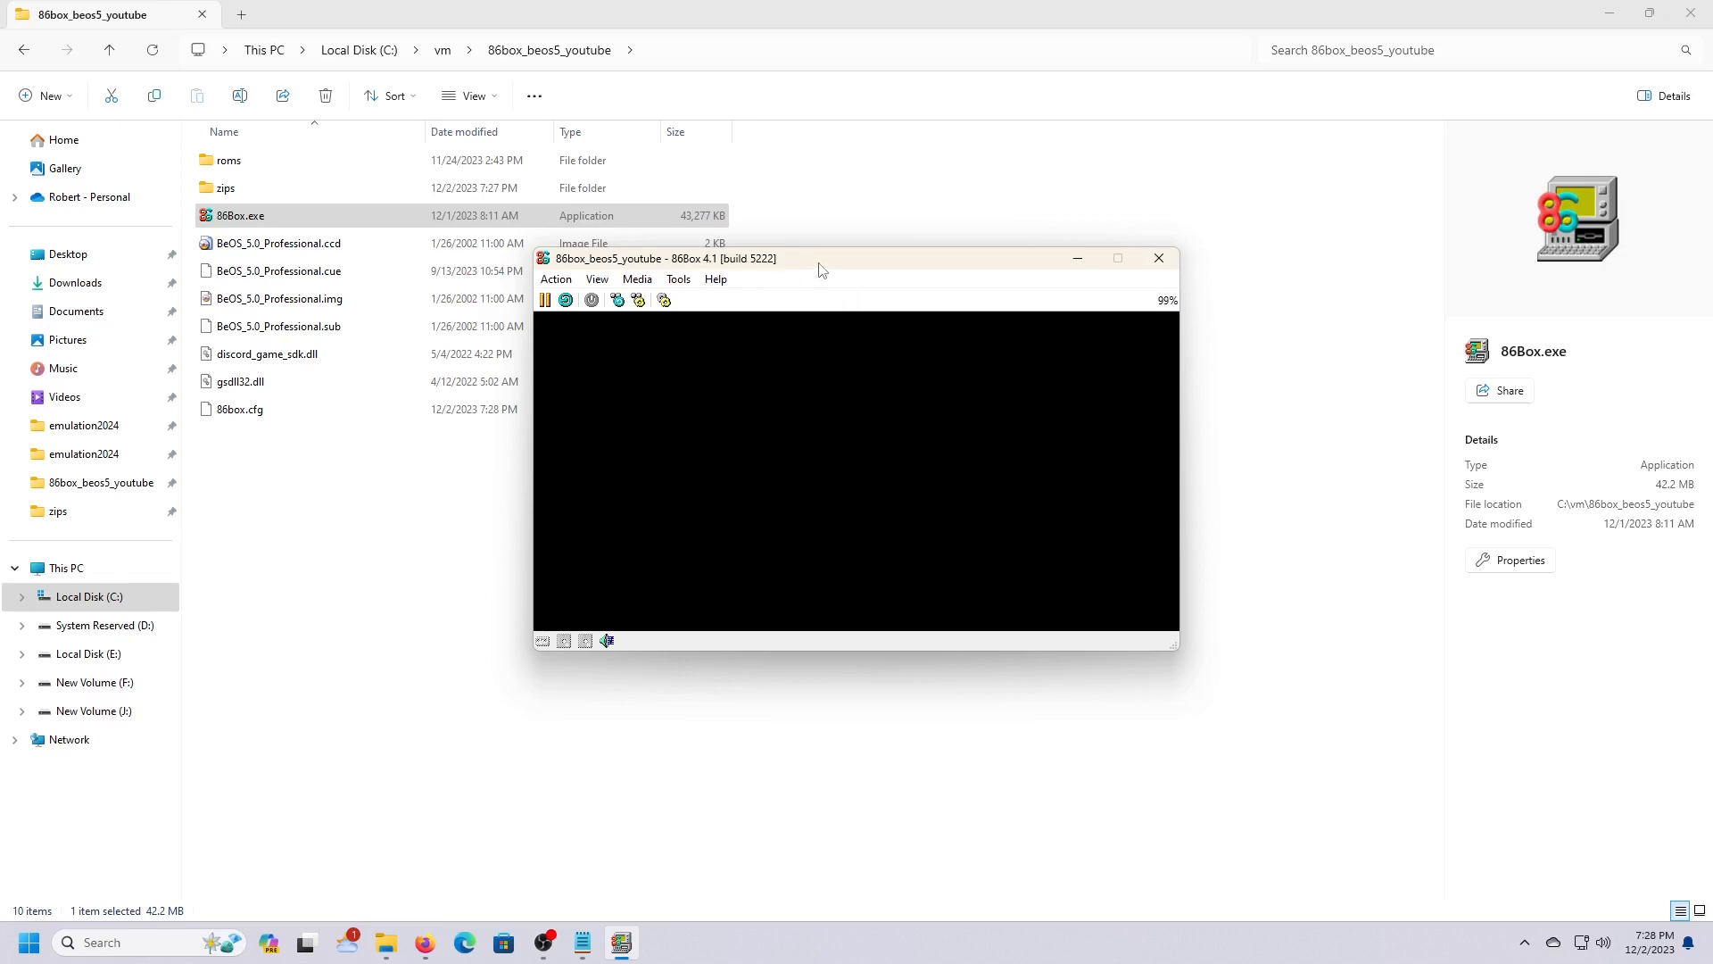
left_click_drag(830, 267, 790, 172)
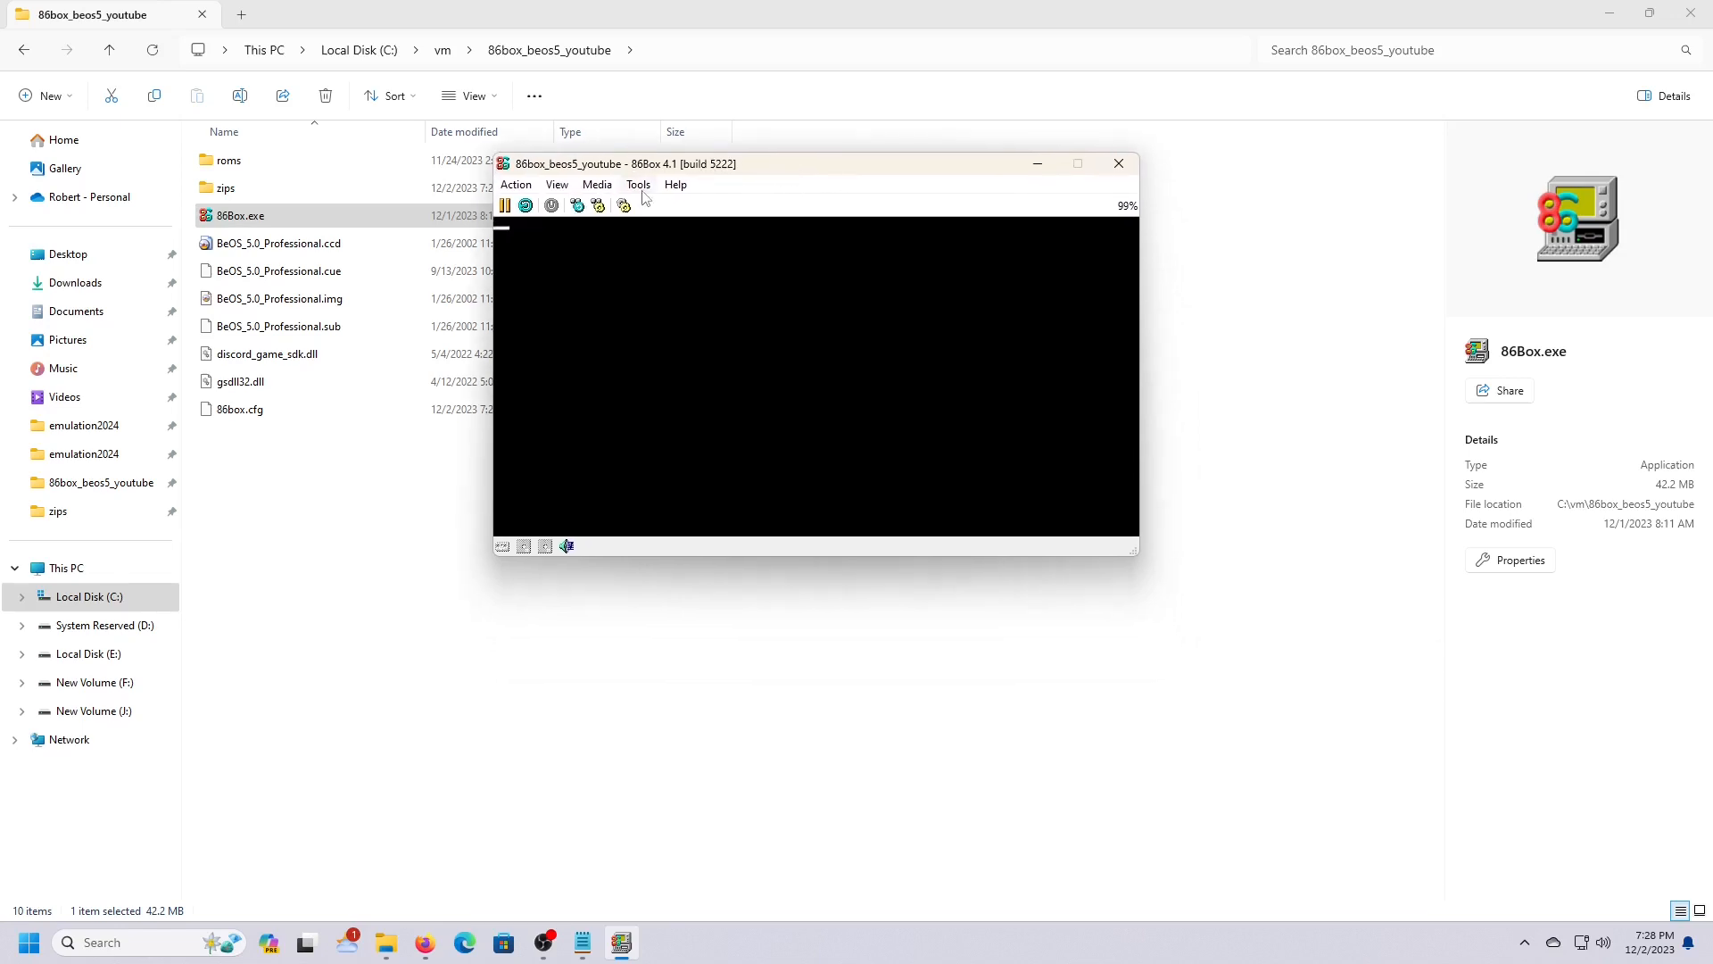
left_click(638, 184)
left_click(655, 207)
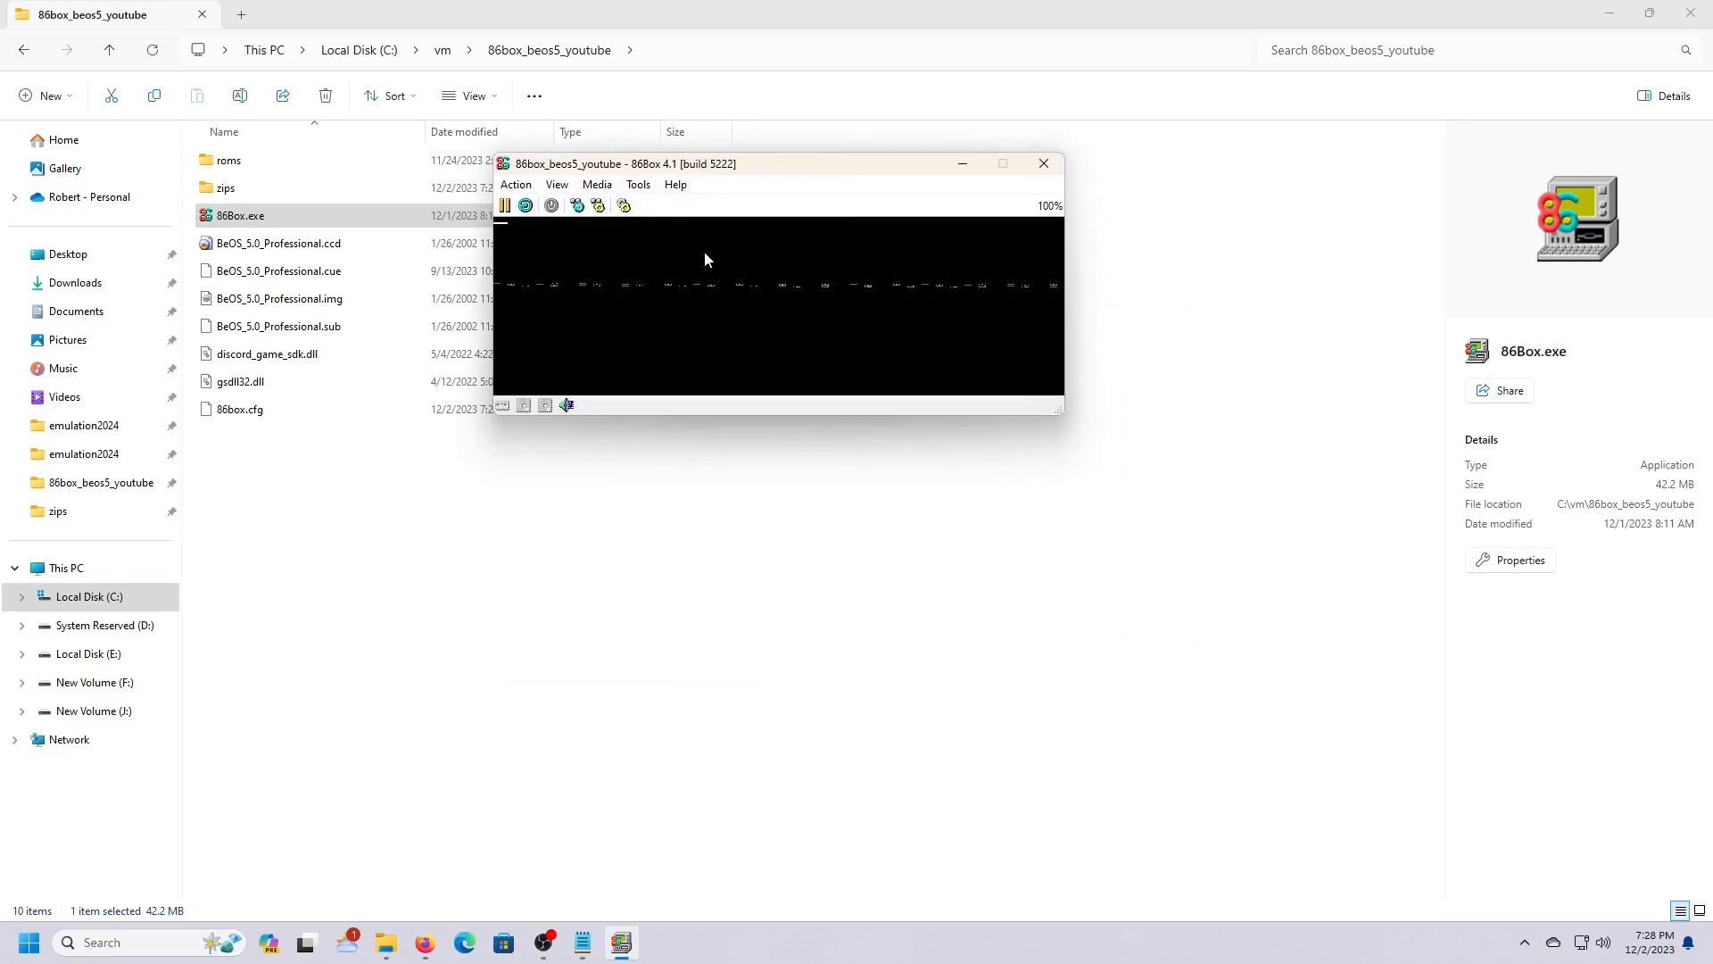
Step: Set the machine type to Miscellaneous with [i440BX] Microsoft Virtual PC 2007 as the machine
left_click(812, 55)
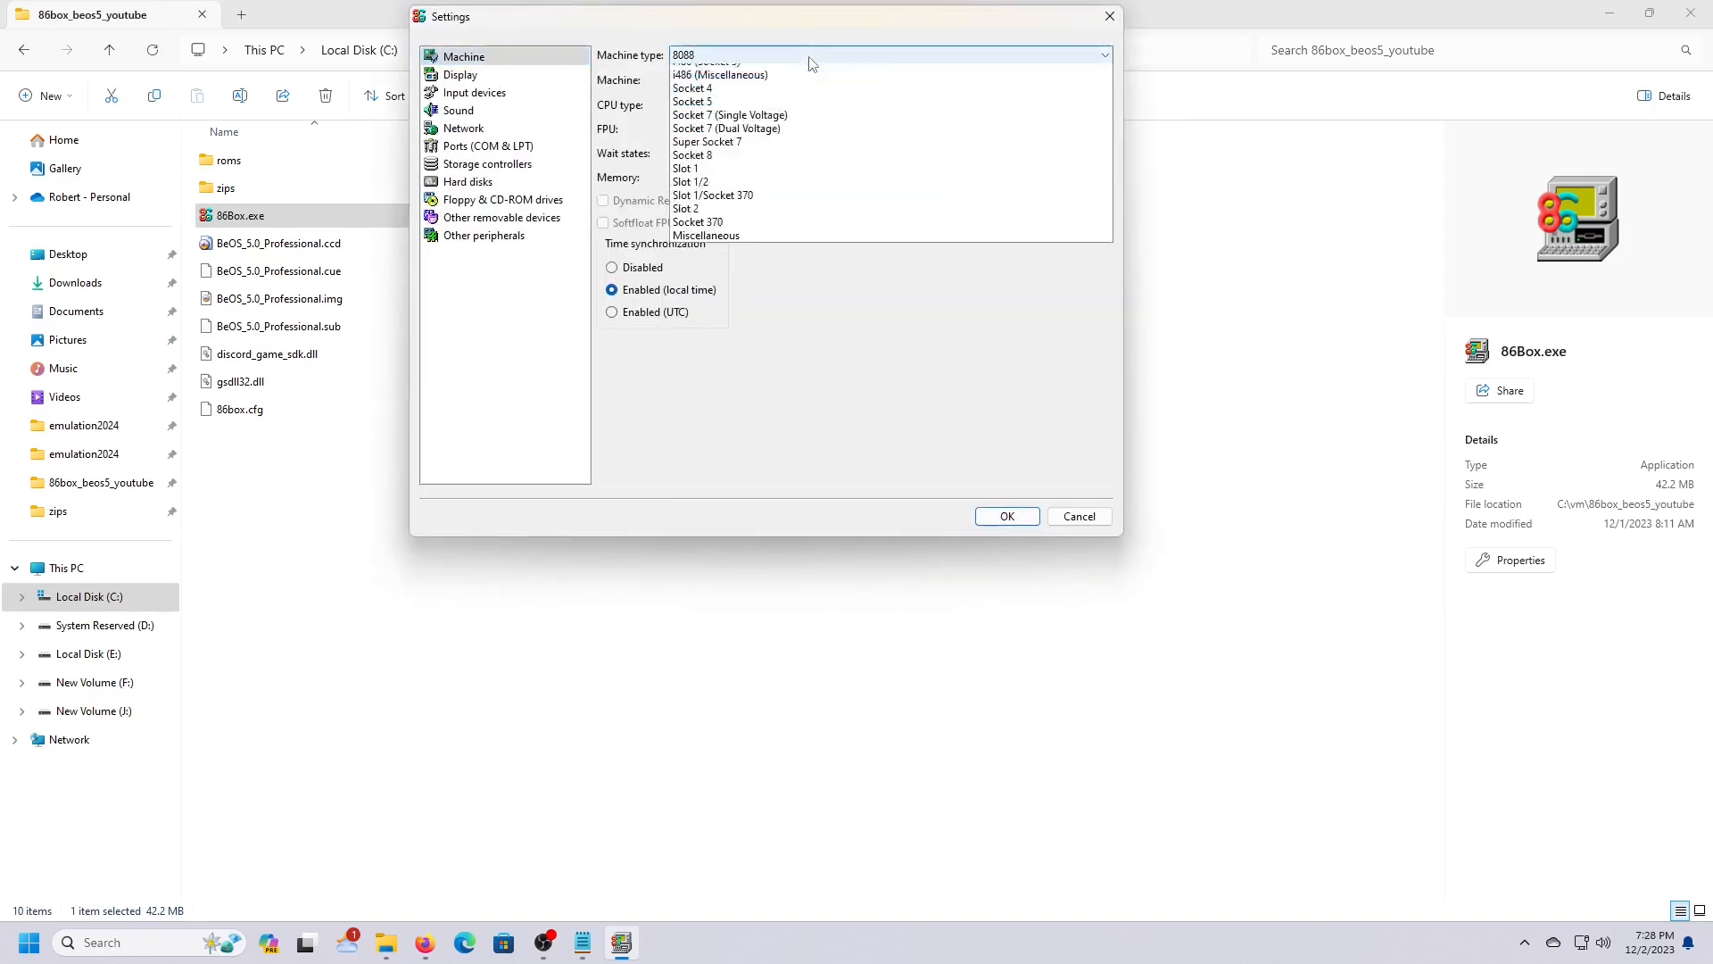
left_click(727, 364)
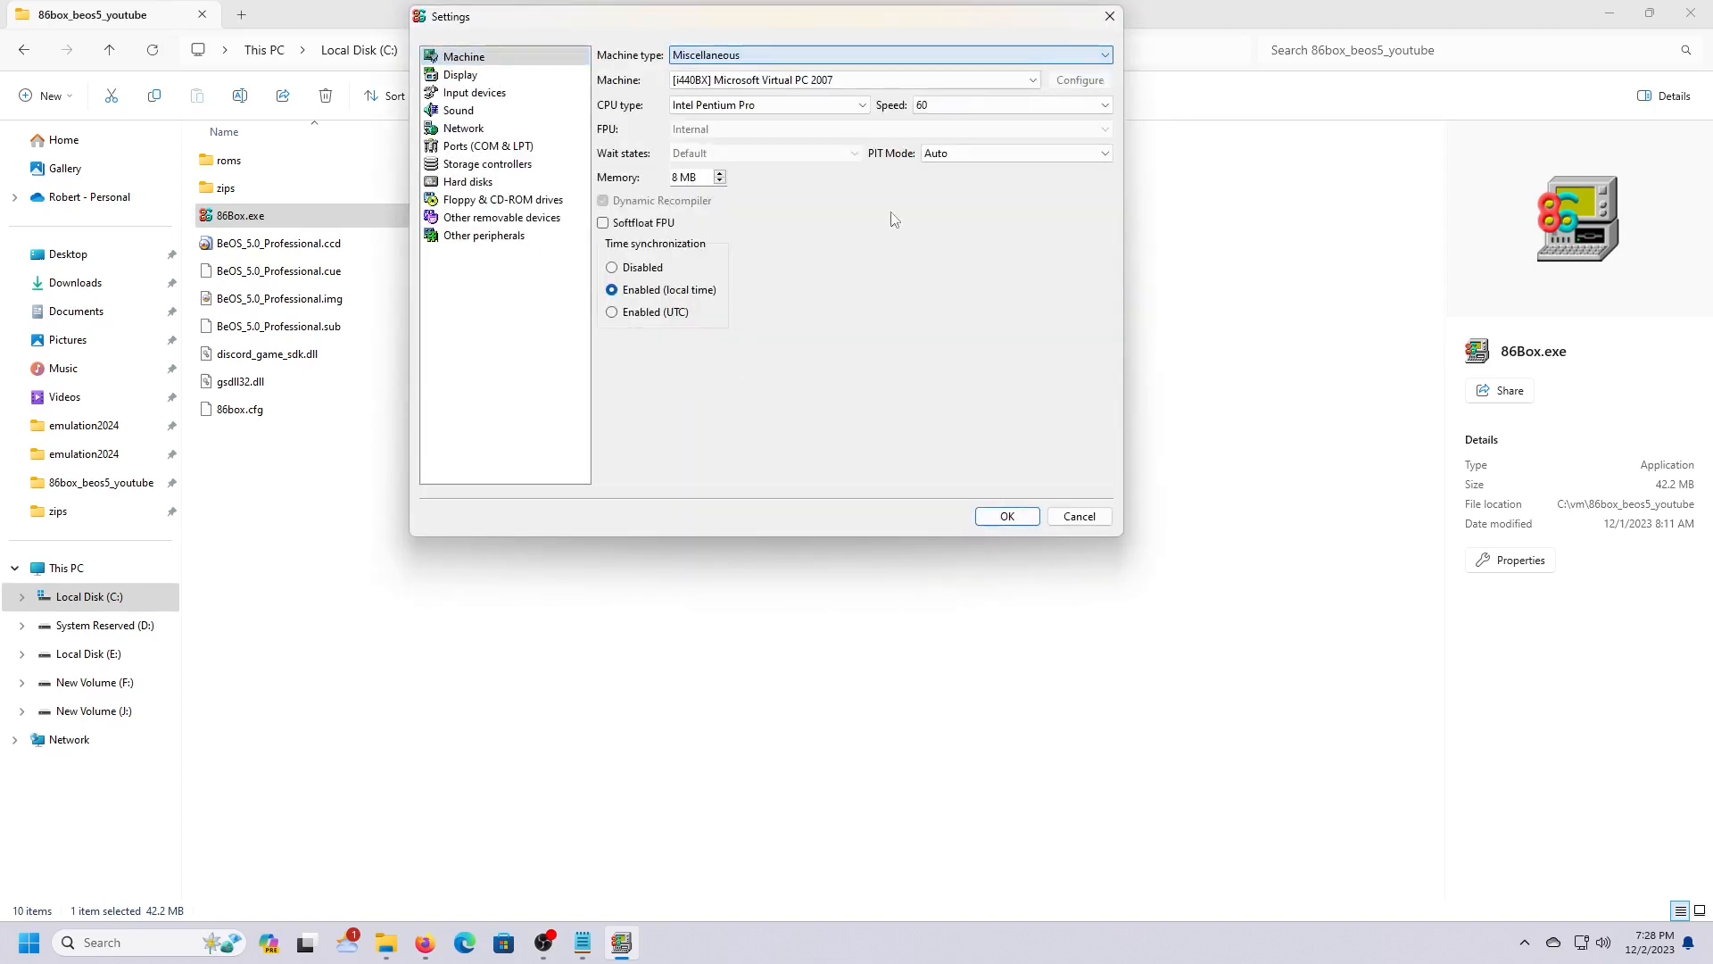
left_click(906, 82)
left_click(857, 96)
Step: Choose an Intel Pentium II OverDrive CPU at speed 200 and set the memory to 128 MB
left_click(795, 106)
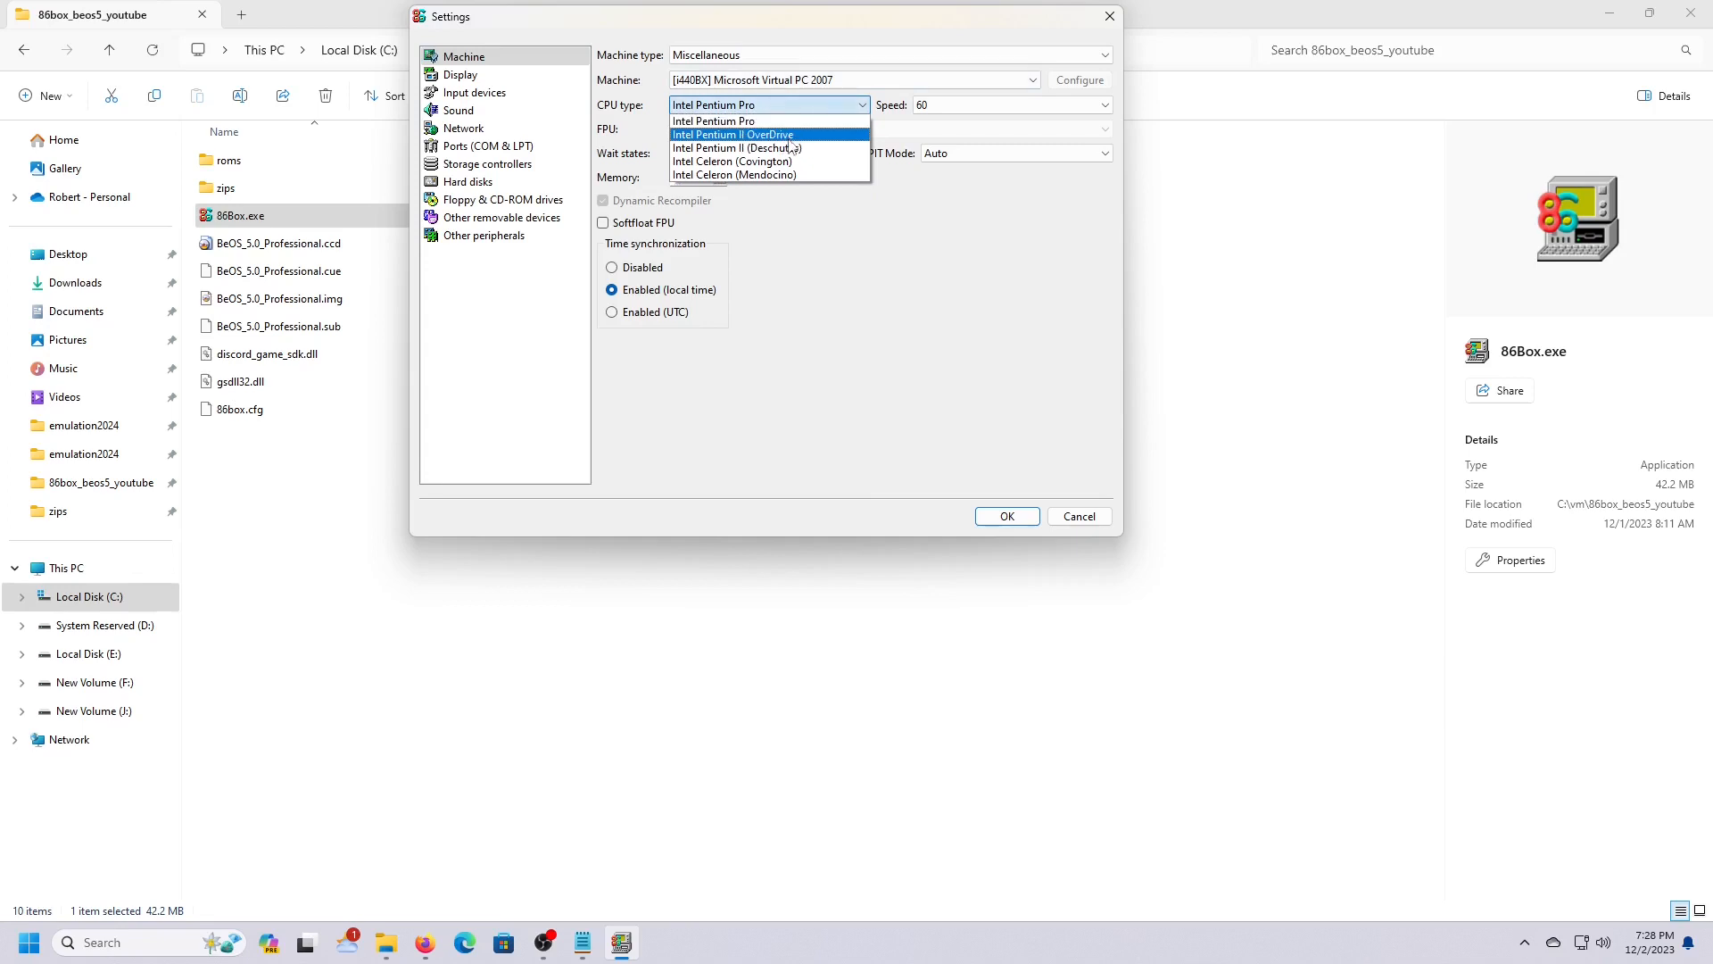
left_click(788, 135)
left_click(946, 106)
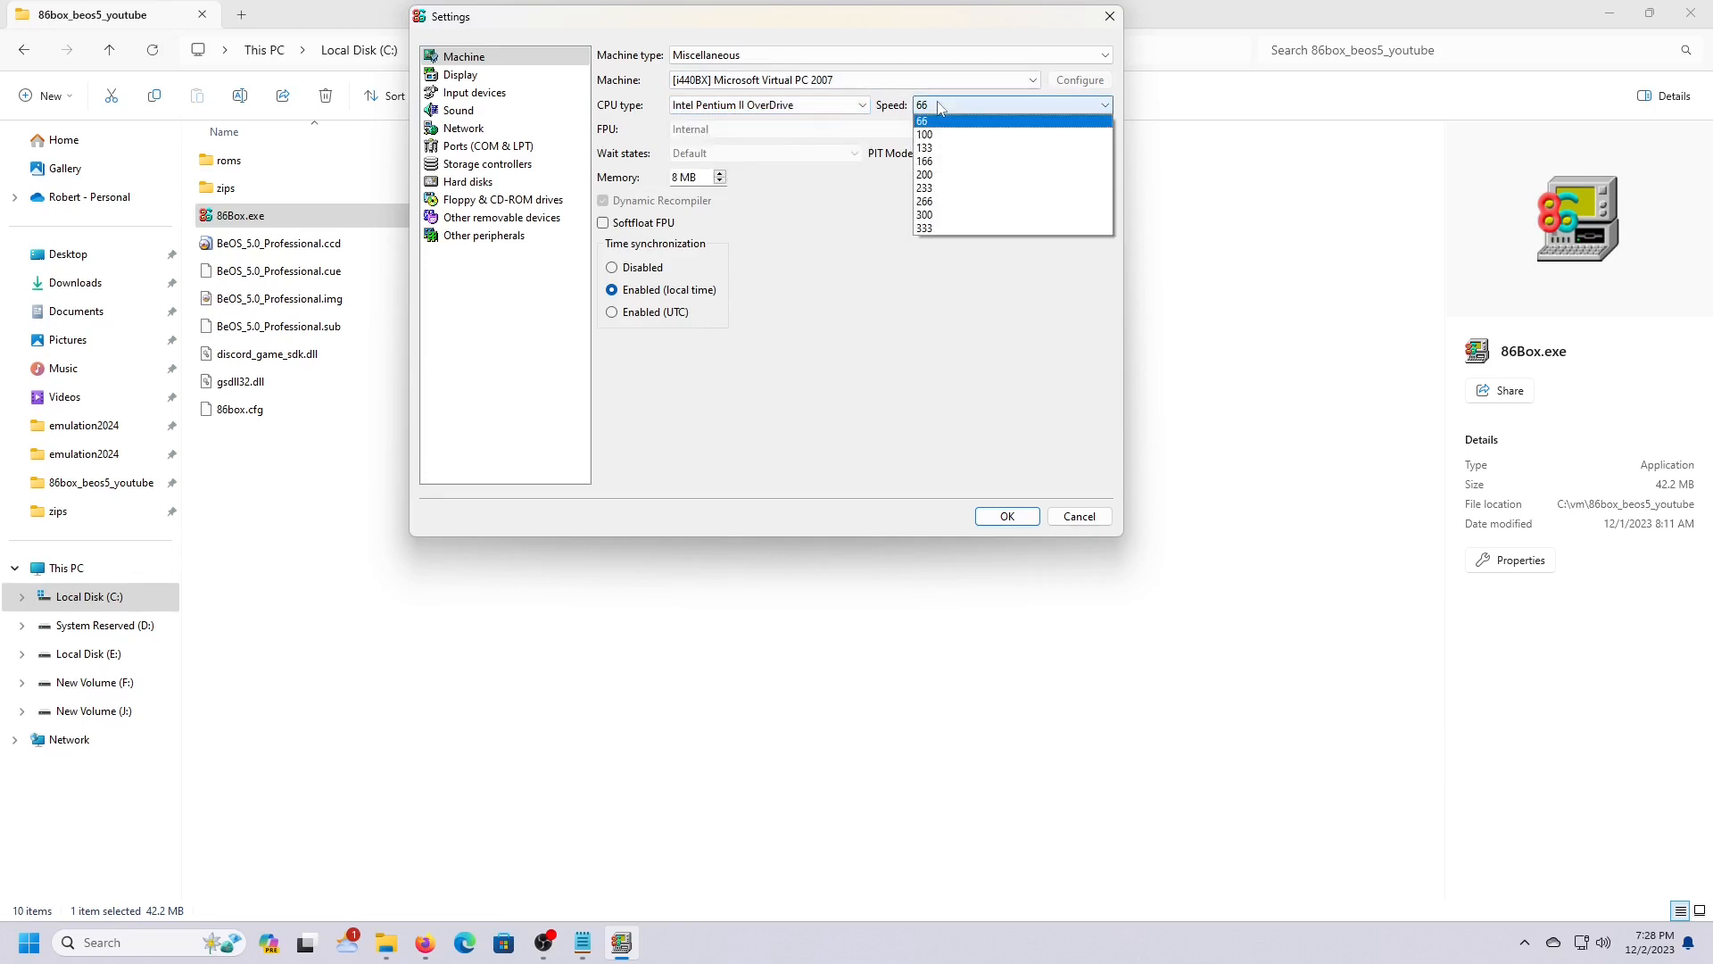
left_click(948, 175)
left_click(722, 176)
left_click(721, 176)
left_click(721, 176)
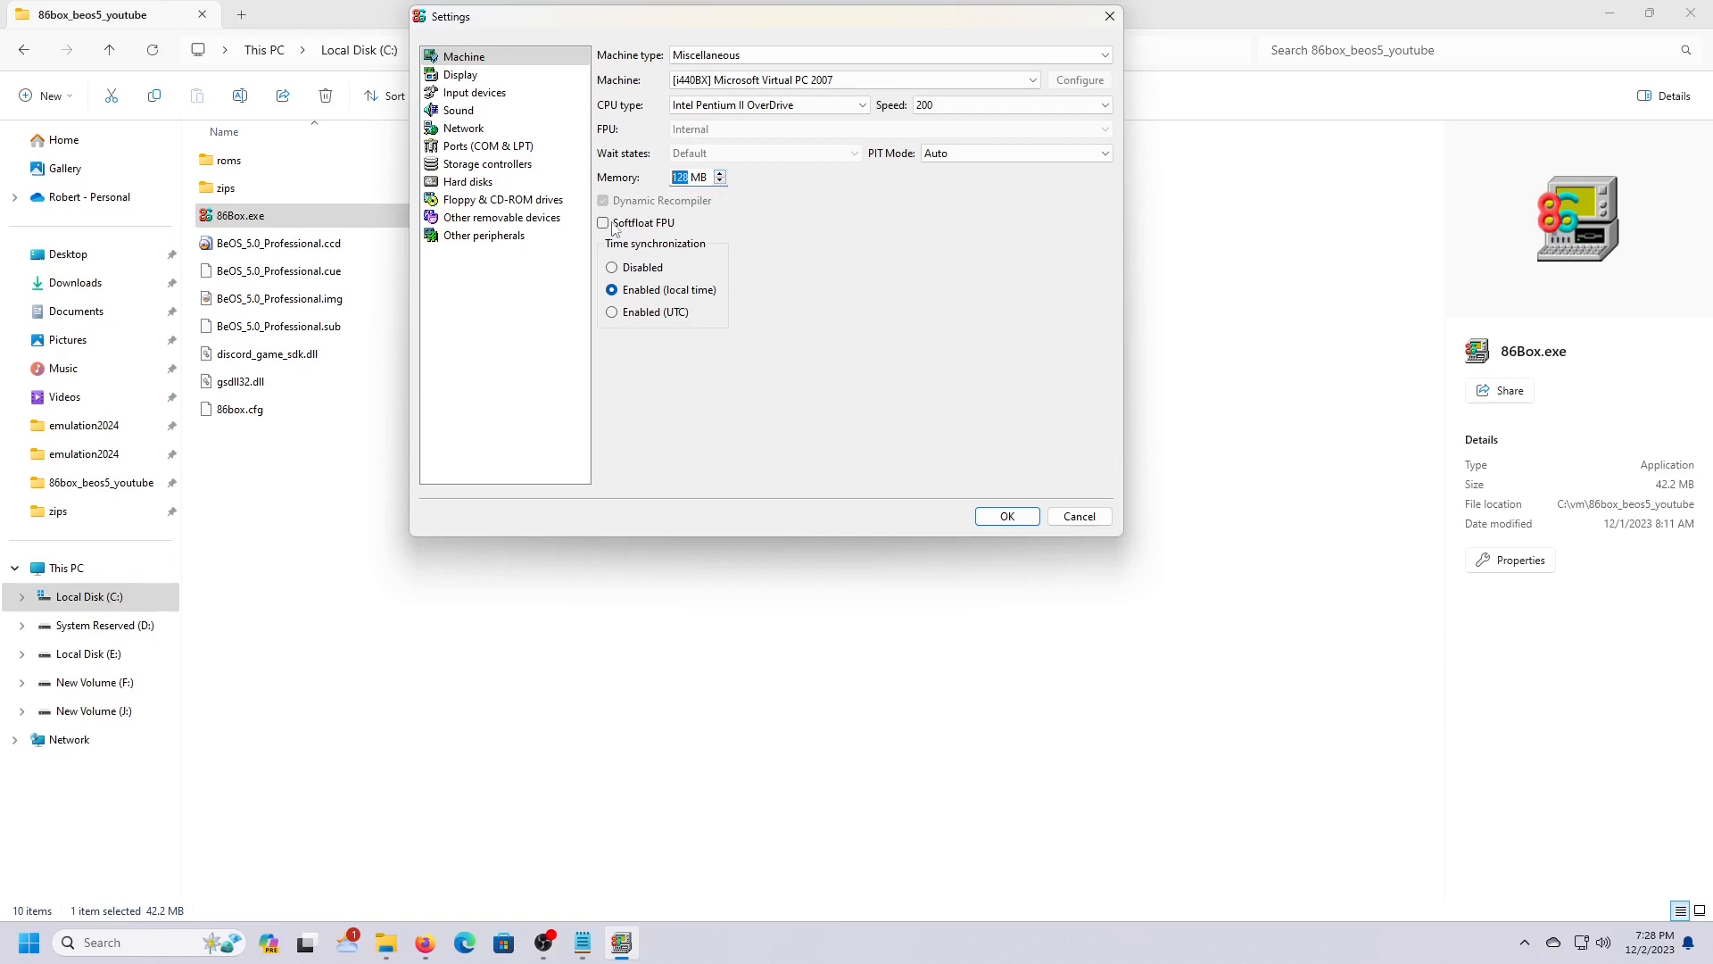
Step: Set the primary video card to [PCI] S3 ViRGE (325) and accept its configuration with 4 MB of memory
left_click(466, 77)
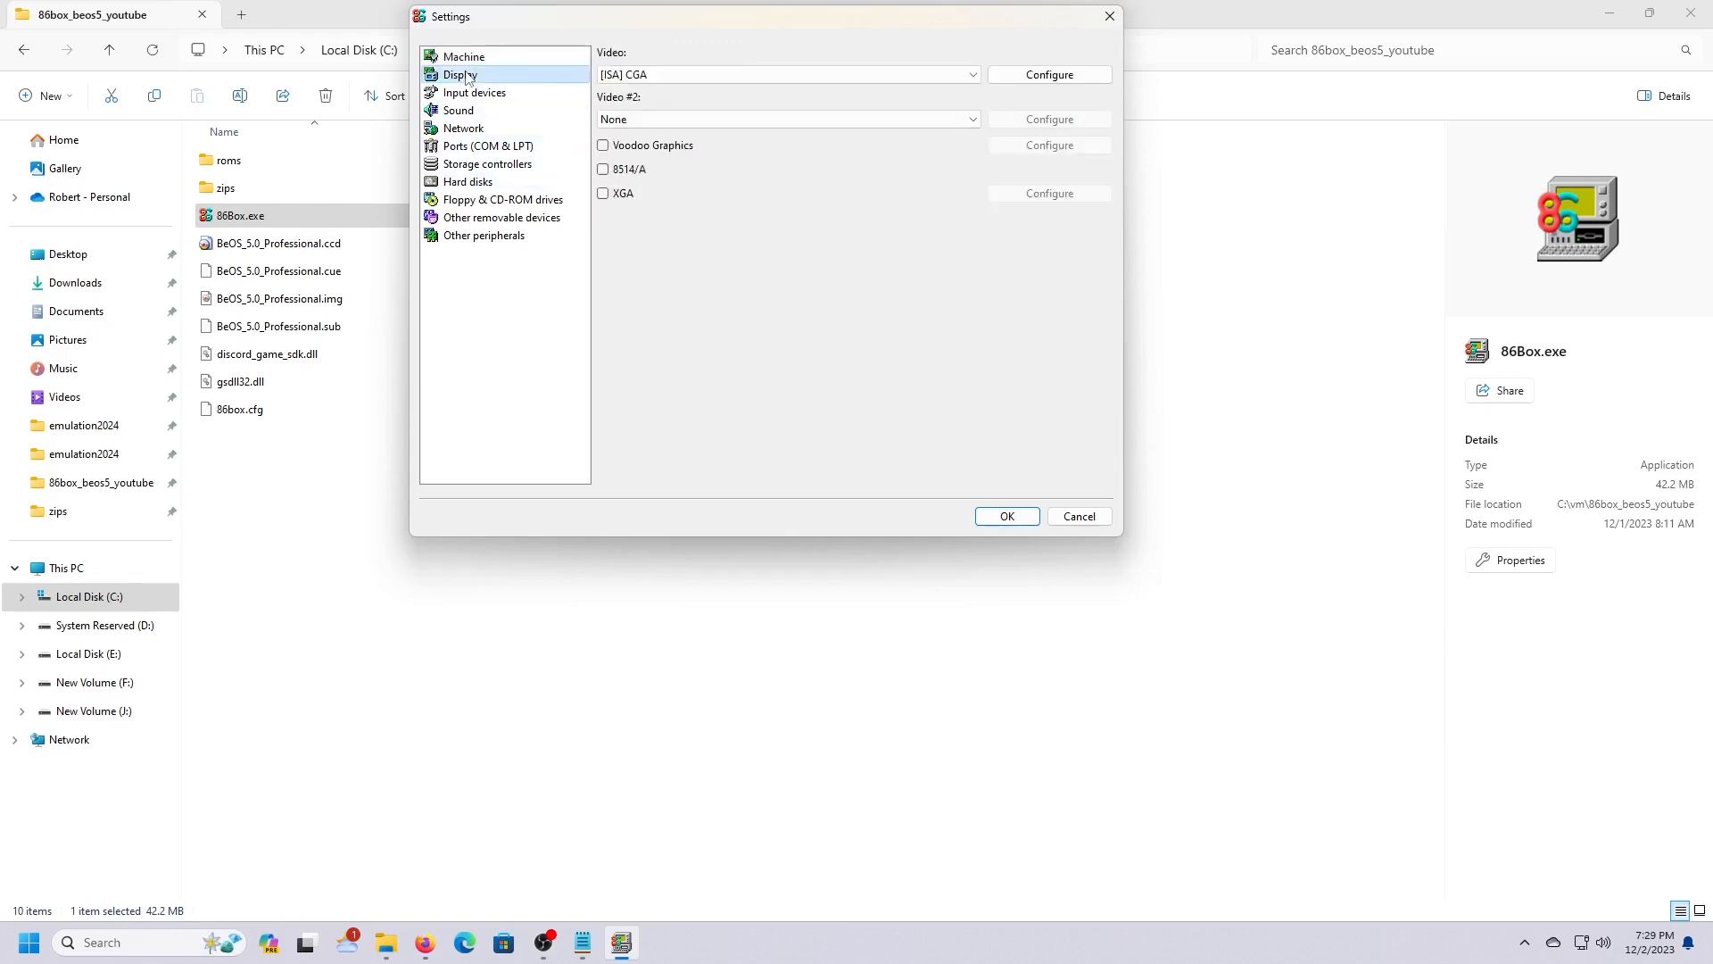
left_click(811, 74)
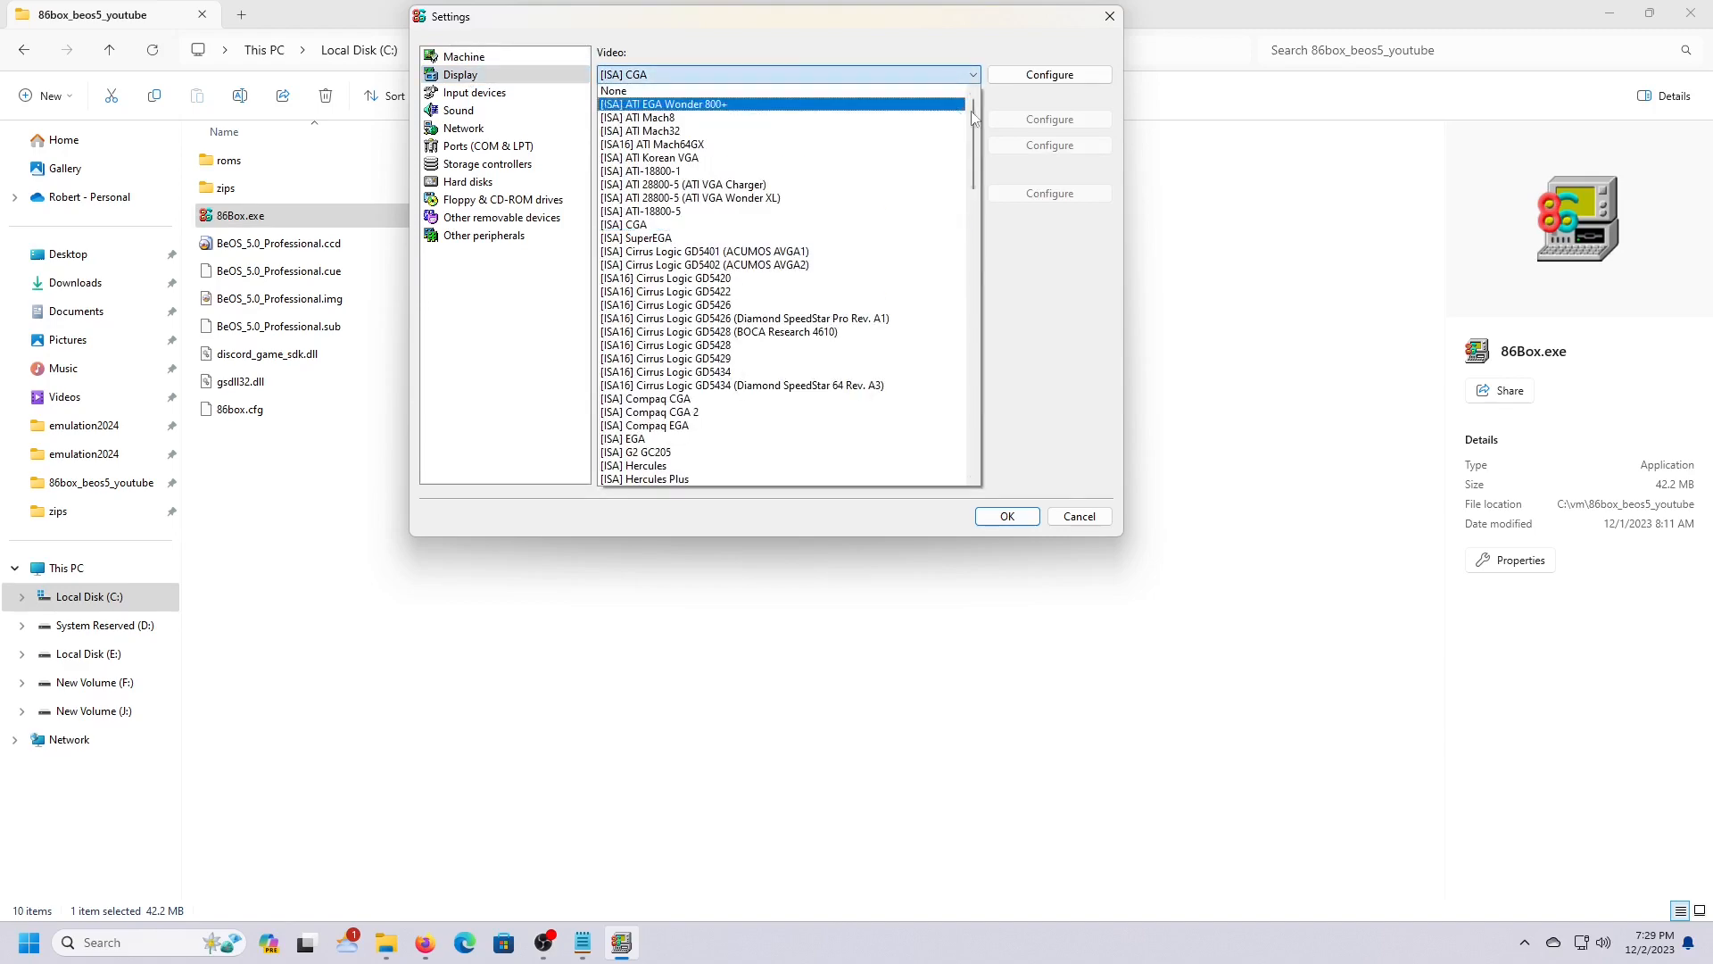
left_click_drag(973, 117, 980, 460)
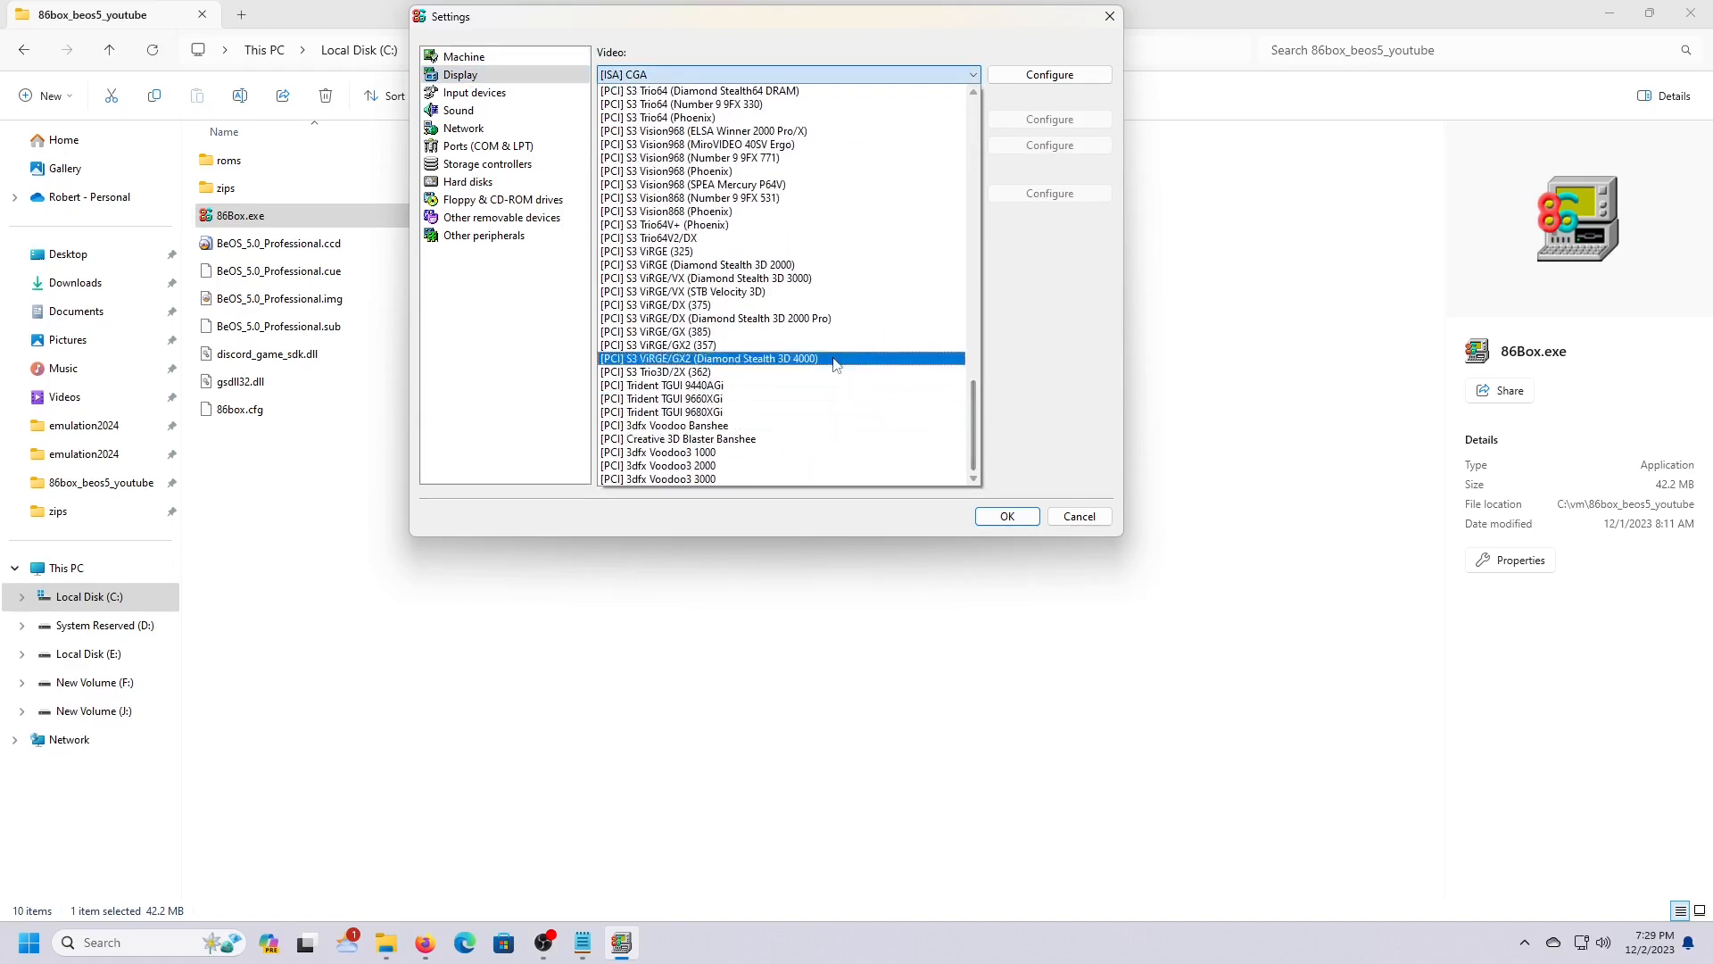
left_click(739, 252)
left_click(1049, 74)
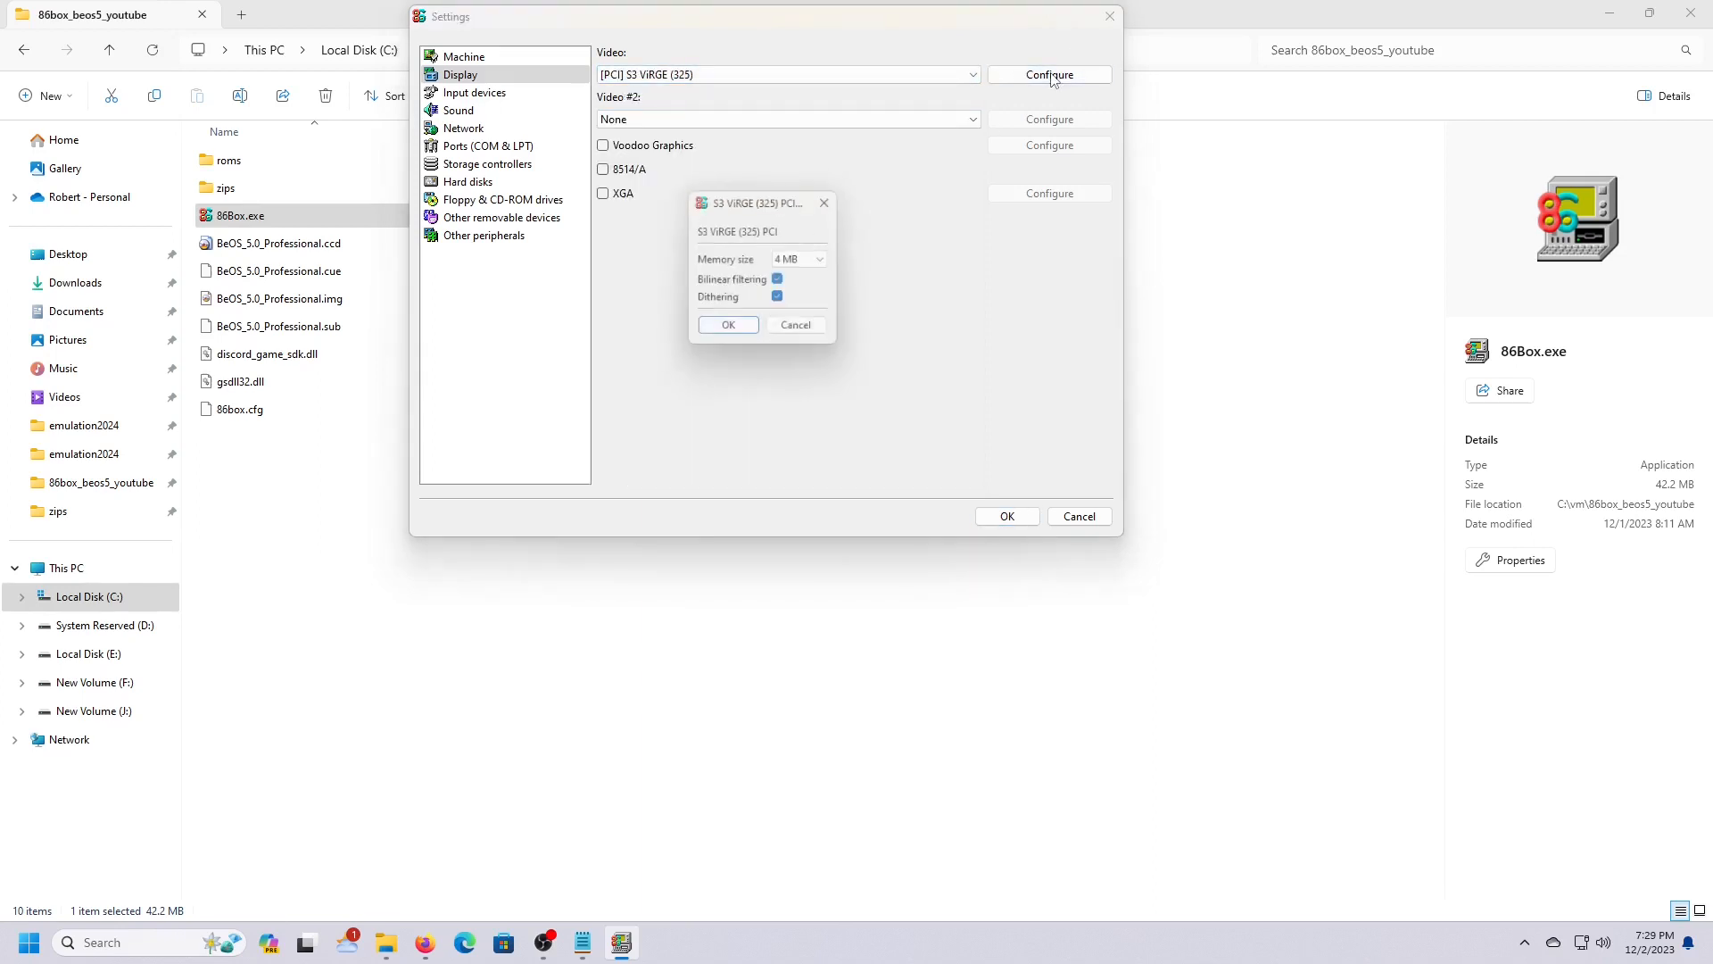
left_click(729, 330)
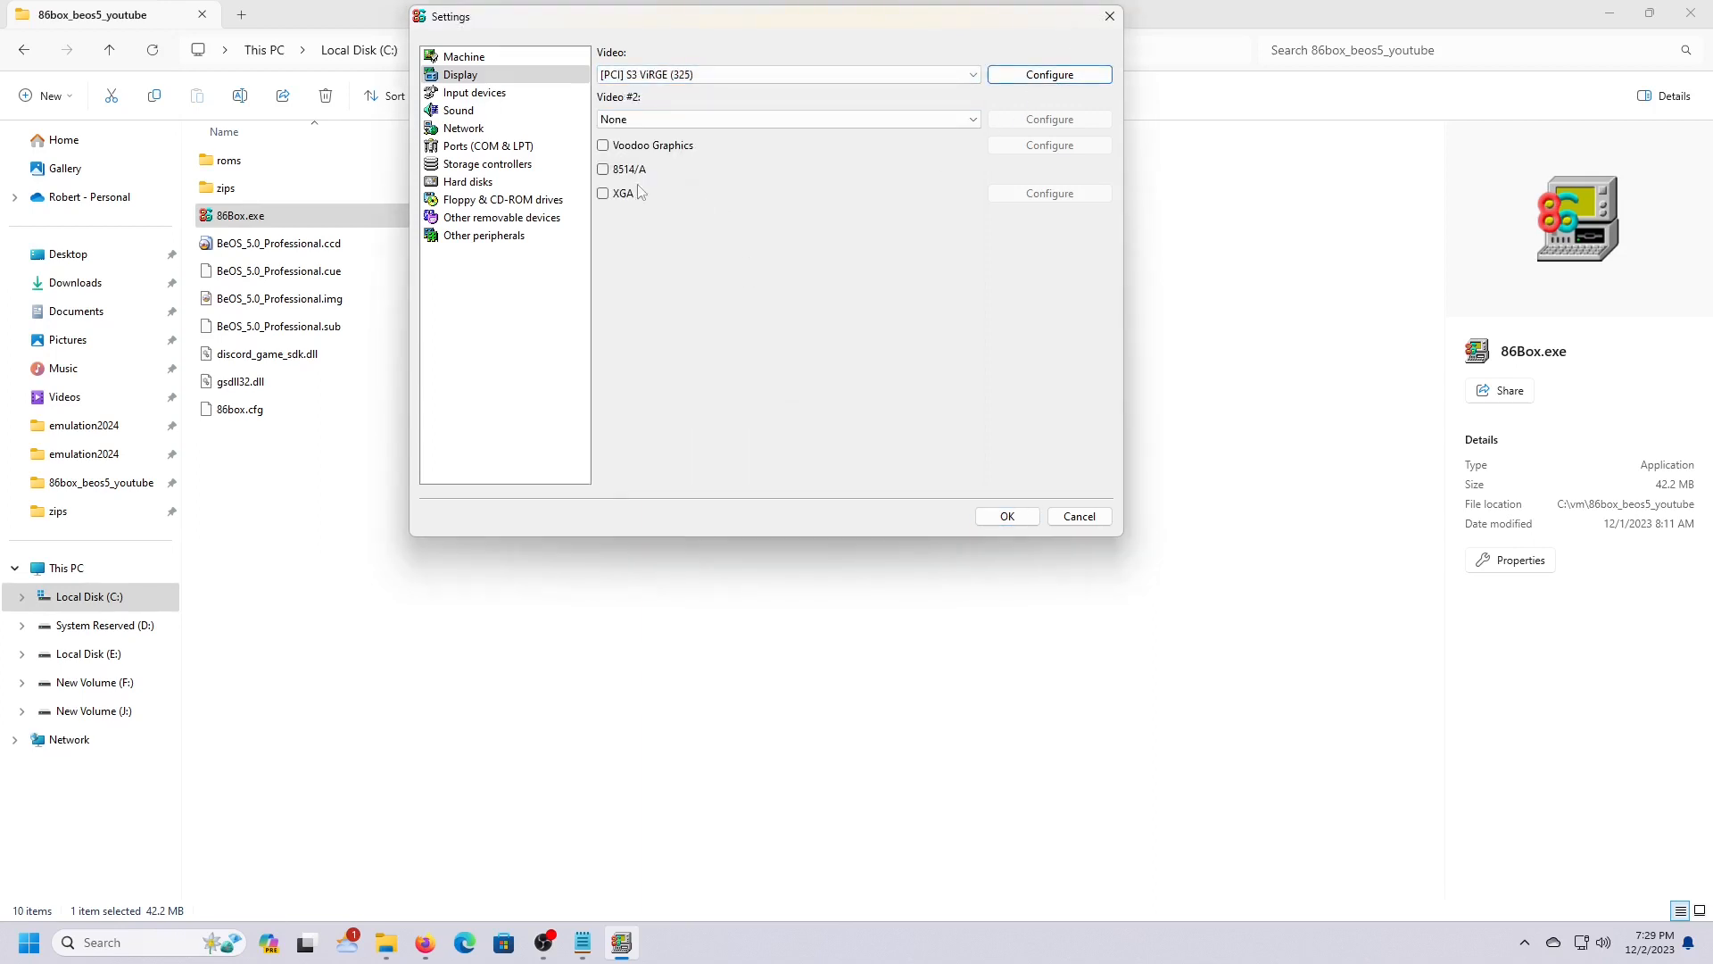
Step: Set the virtual machine's mouse to Standard PS/2 Mouse
left_click(461, 94)
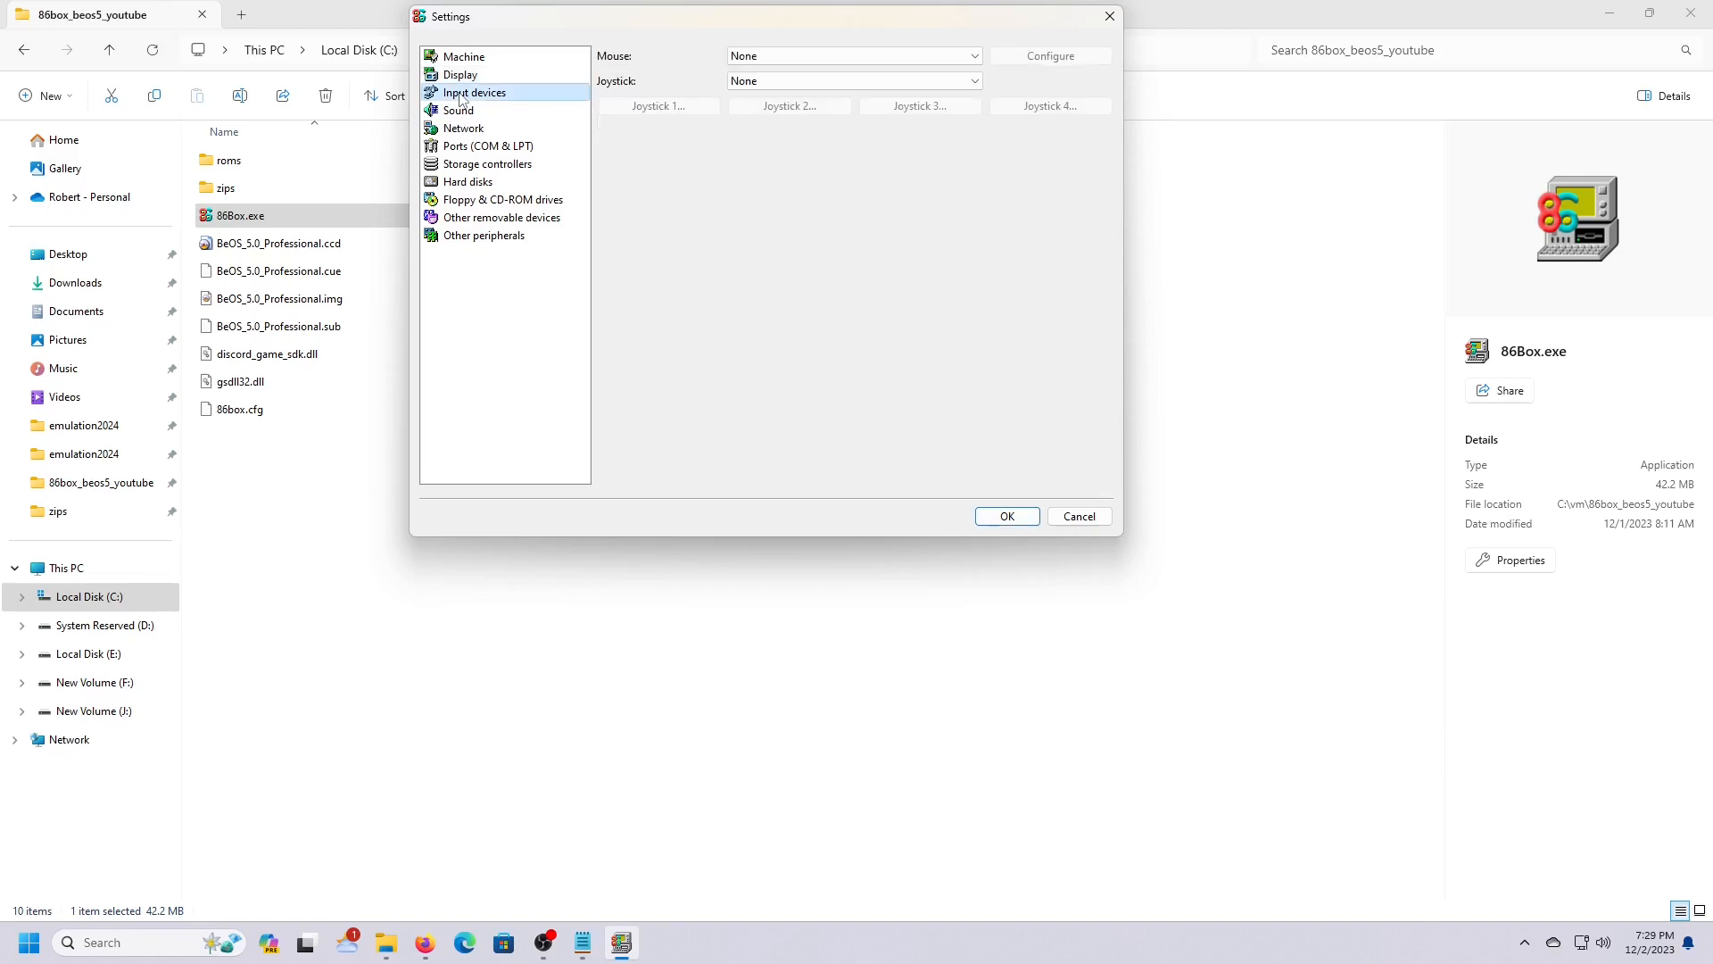
left_click(819, 58)
left_click(814, 158)
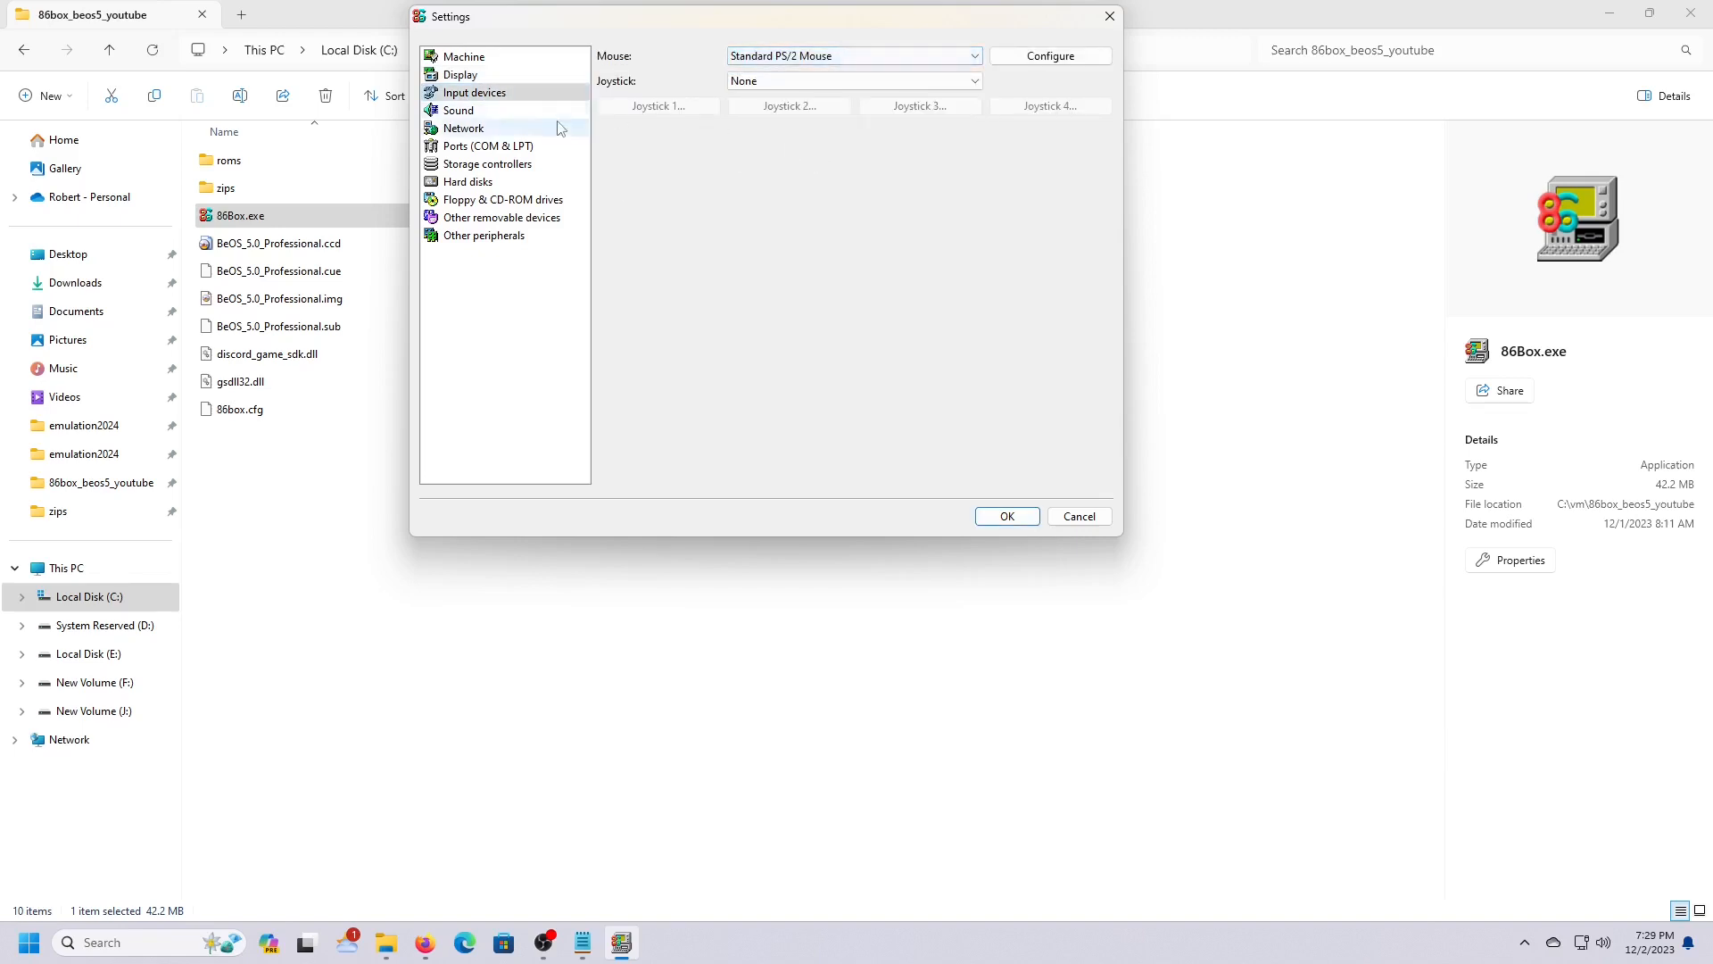
Step: Set sound card #1 to [PCI] Ensoniq AudioPCI (ES1371)
left_click(458, 110)
left_click(891, 57)
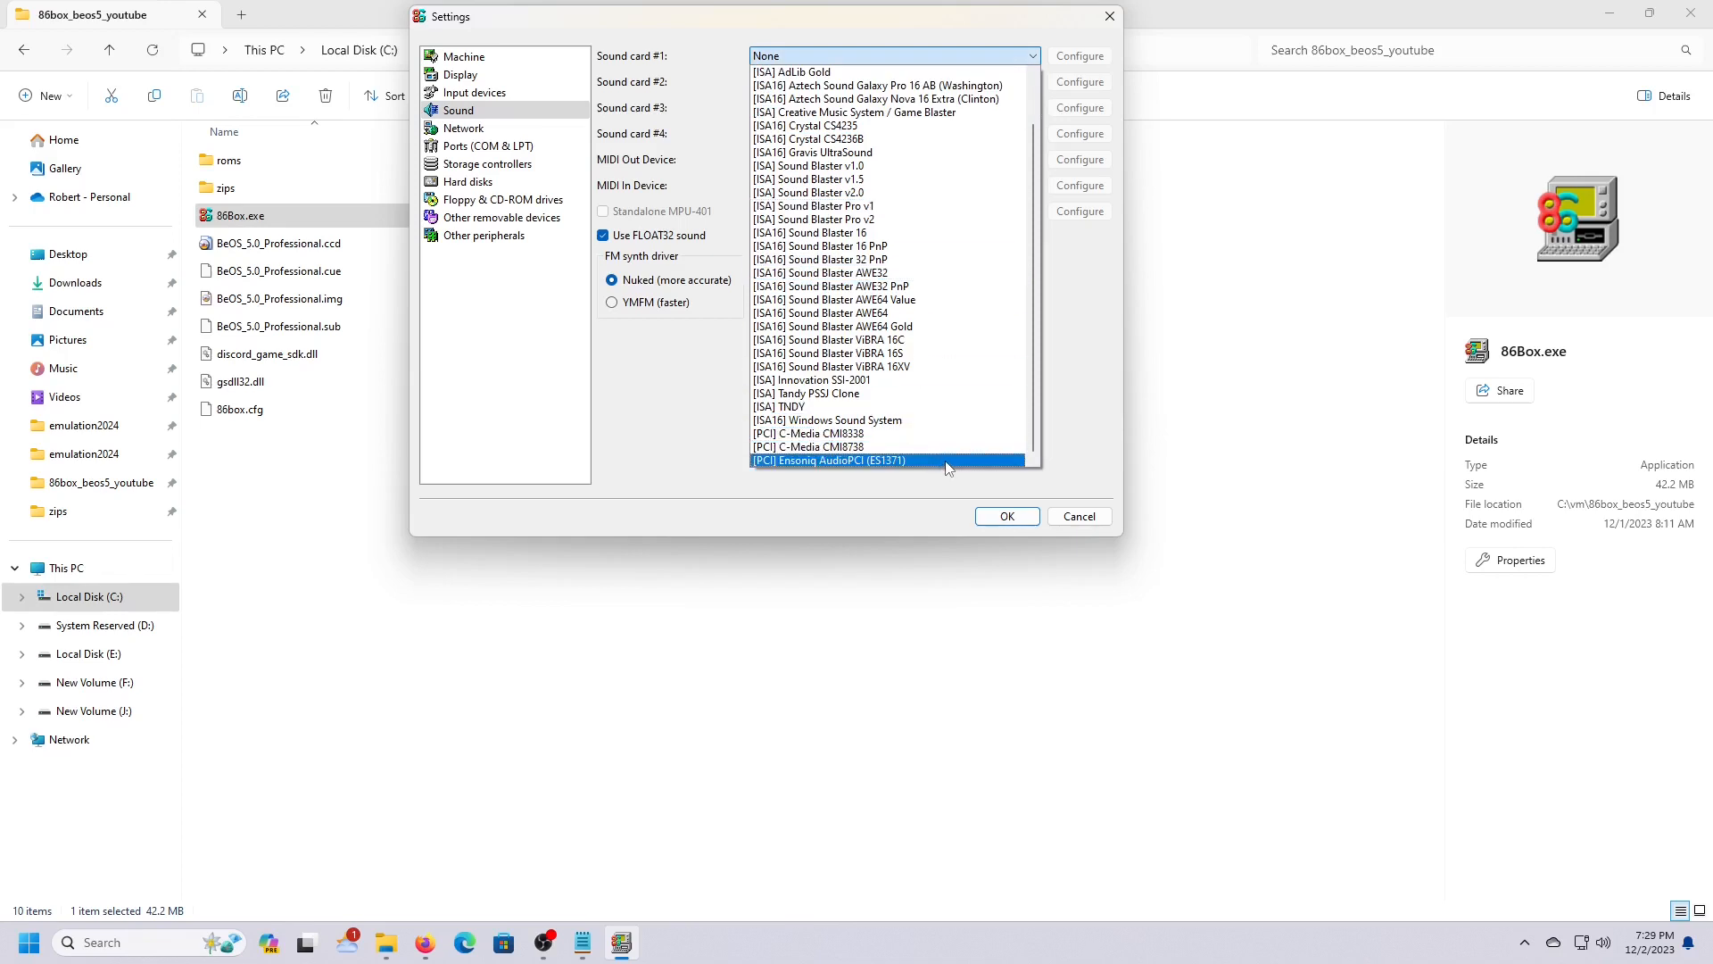
left_click(948, 462)
Step: Review the network and port settings, and set the HD controller to Internal controller
left_click(467, 132)
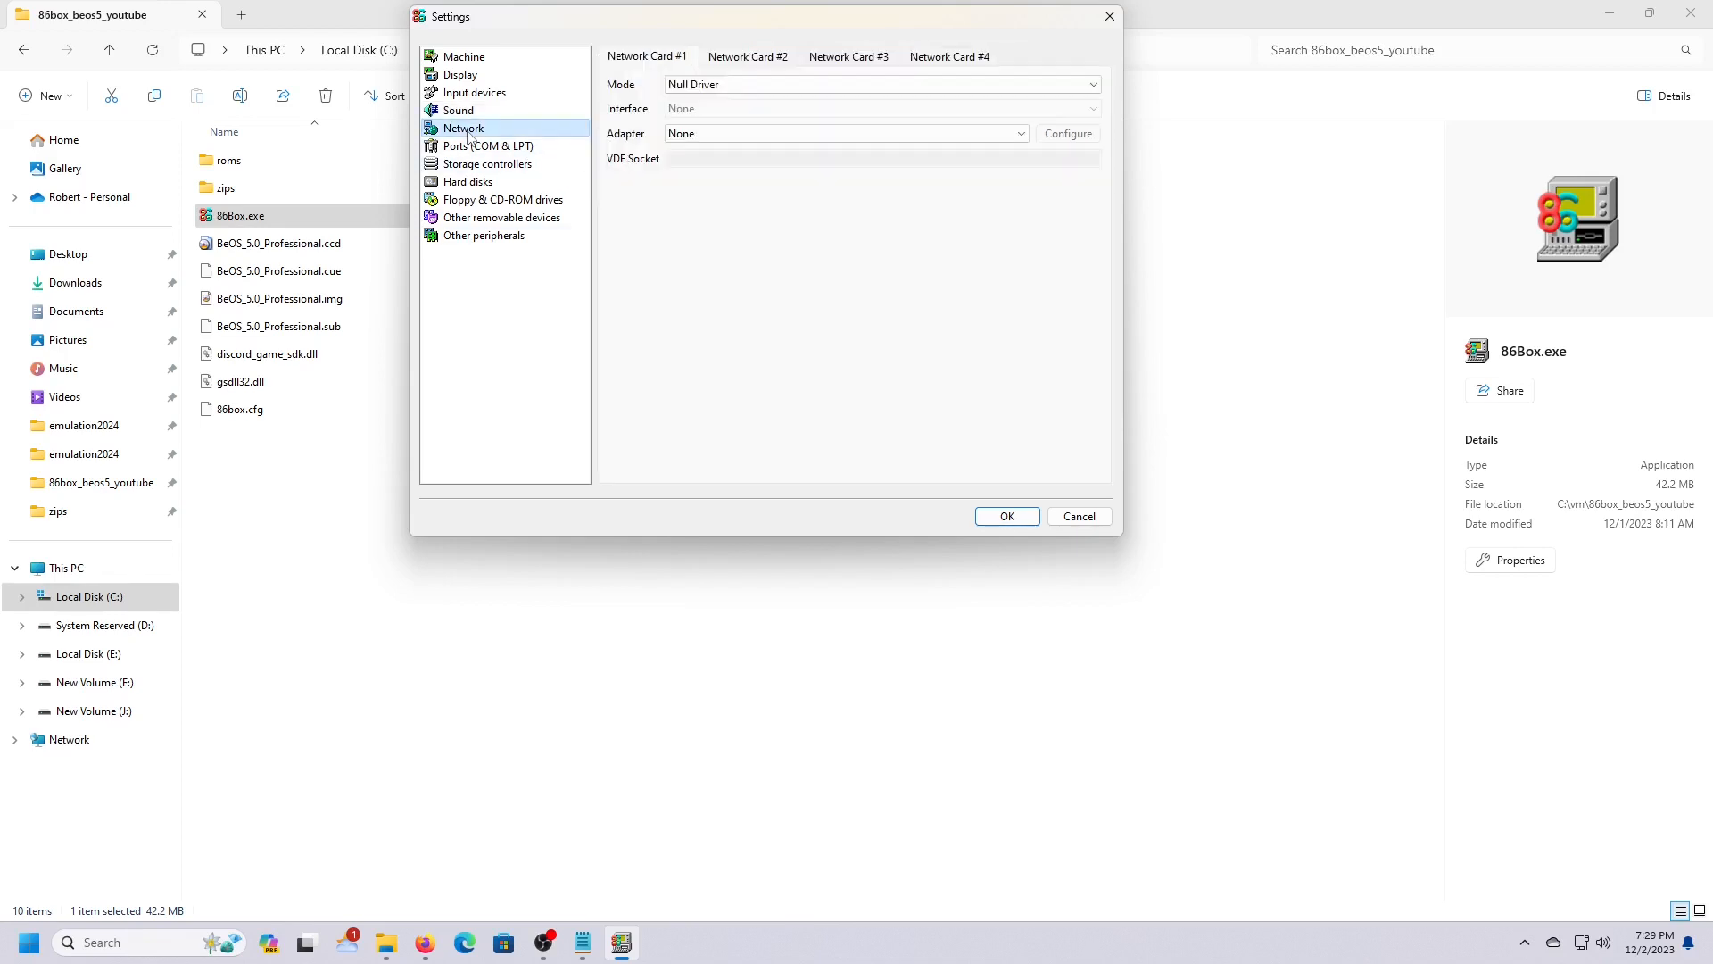
left_click(478, 149)
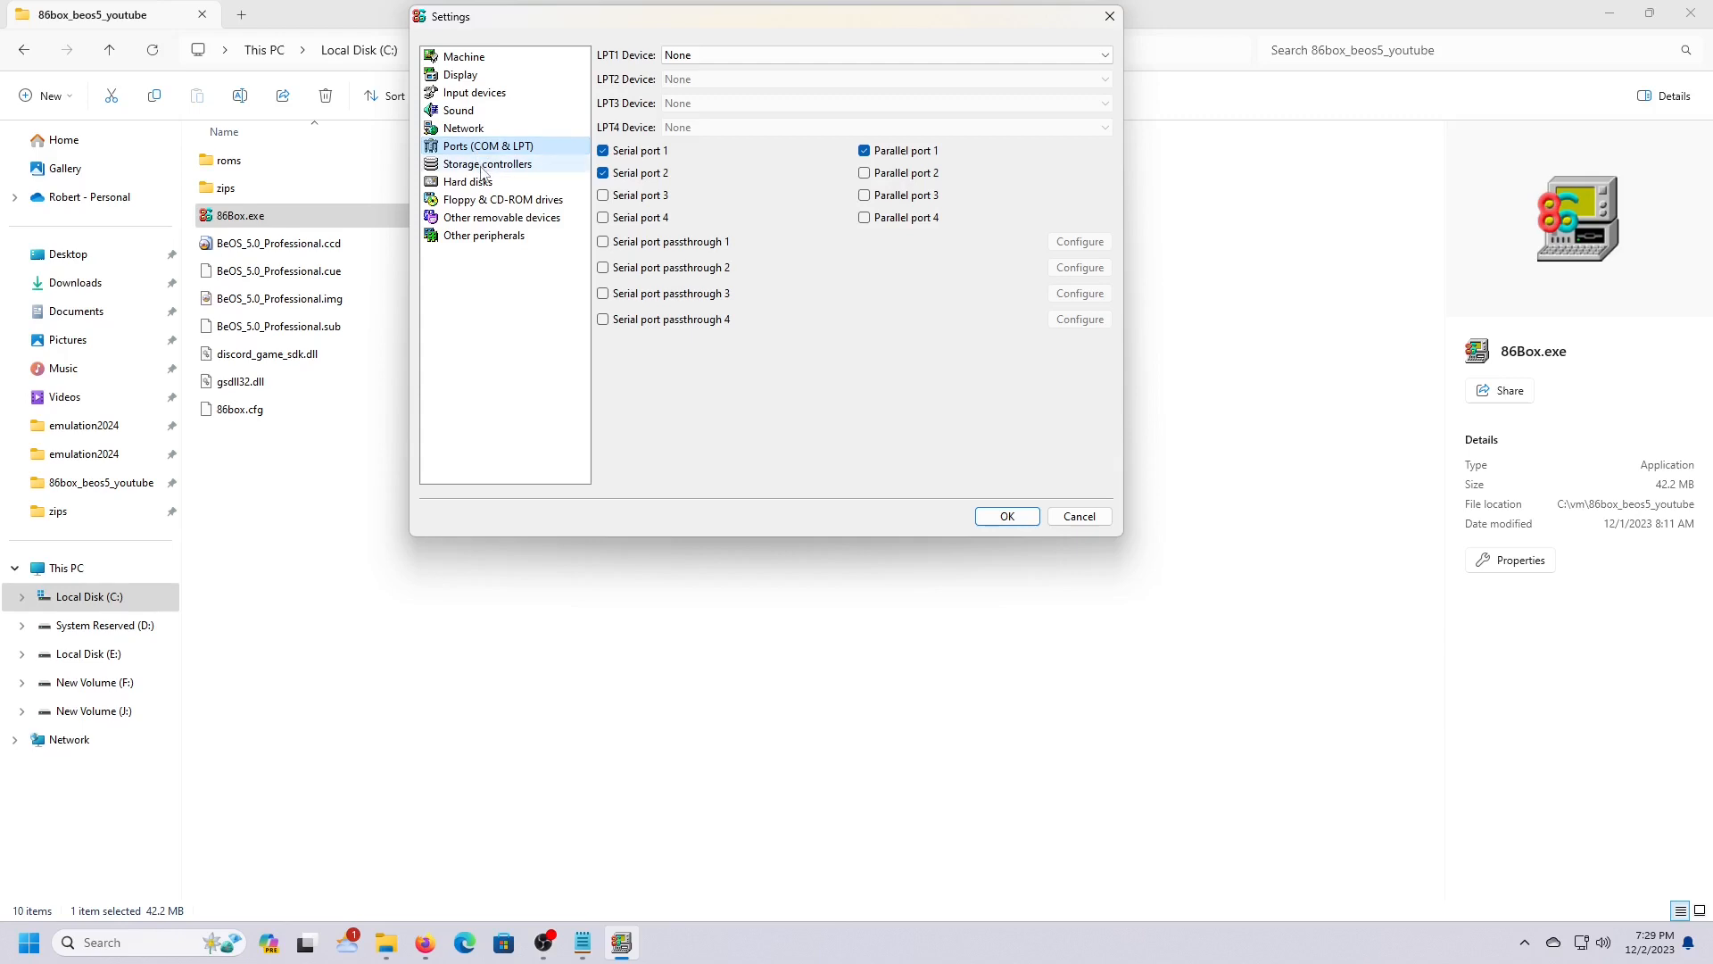
left_click(481, 166)
left_click(785, 56)
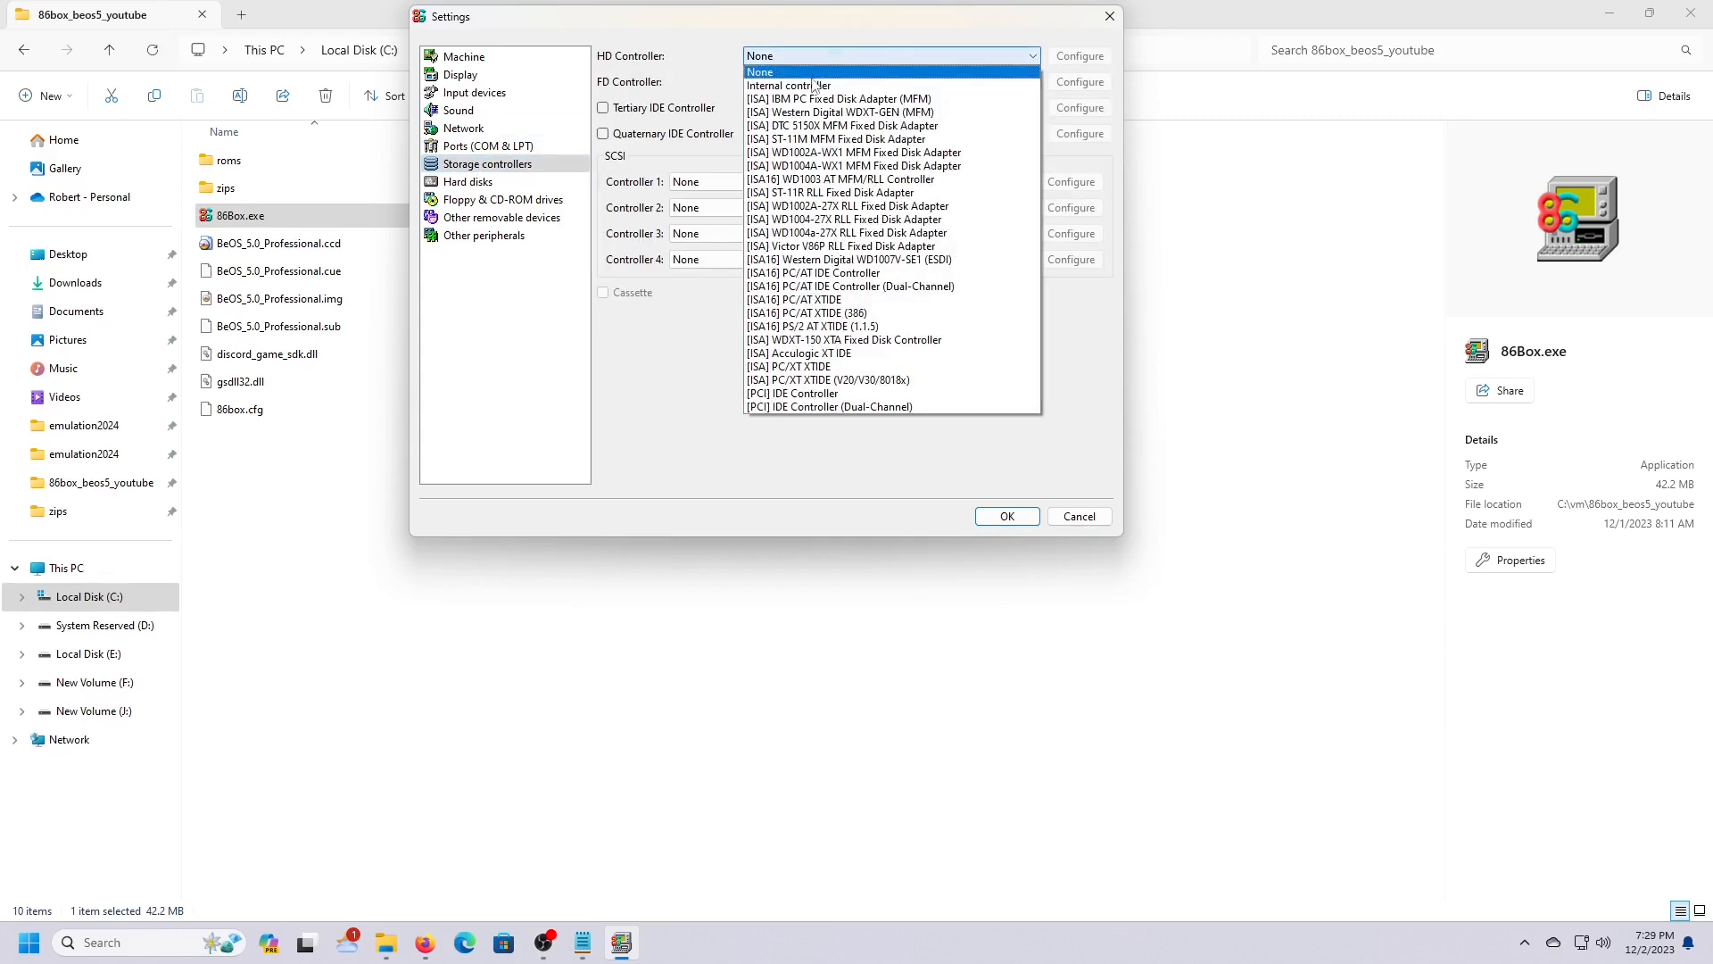
left_click(812, 86)
Step: Start a new hard disk image for the virtual machine and name its file beos5_8gb.vhd in the 86box_beos5_youtube folder
left_click(467, 182)
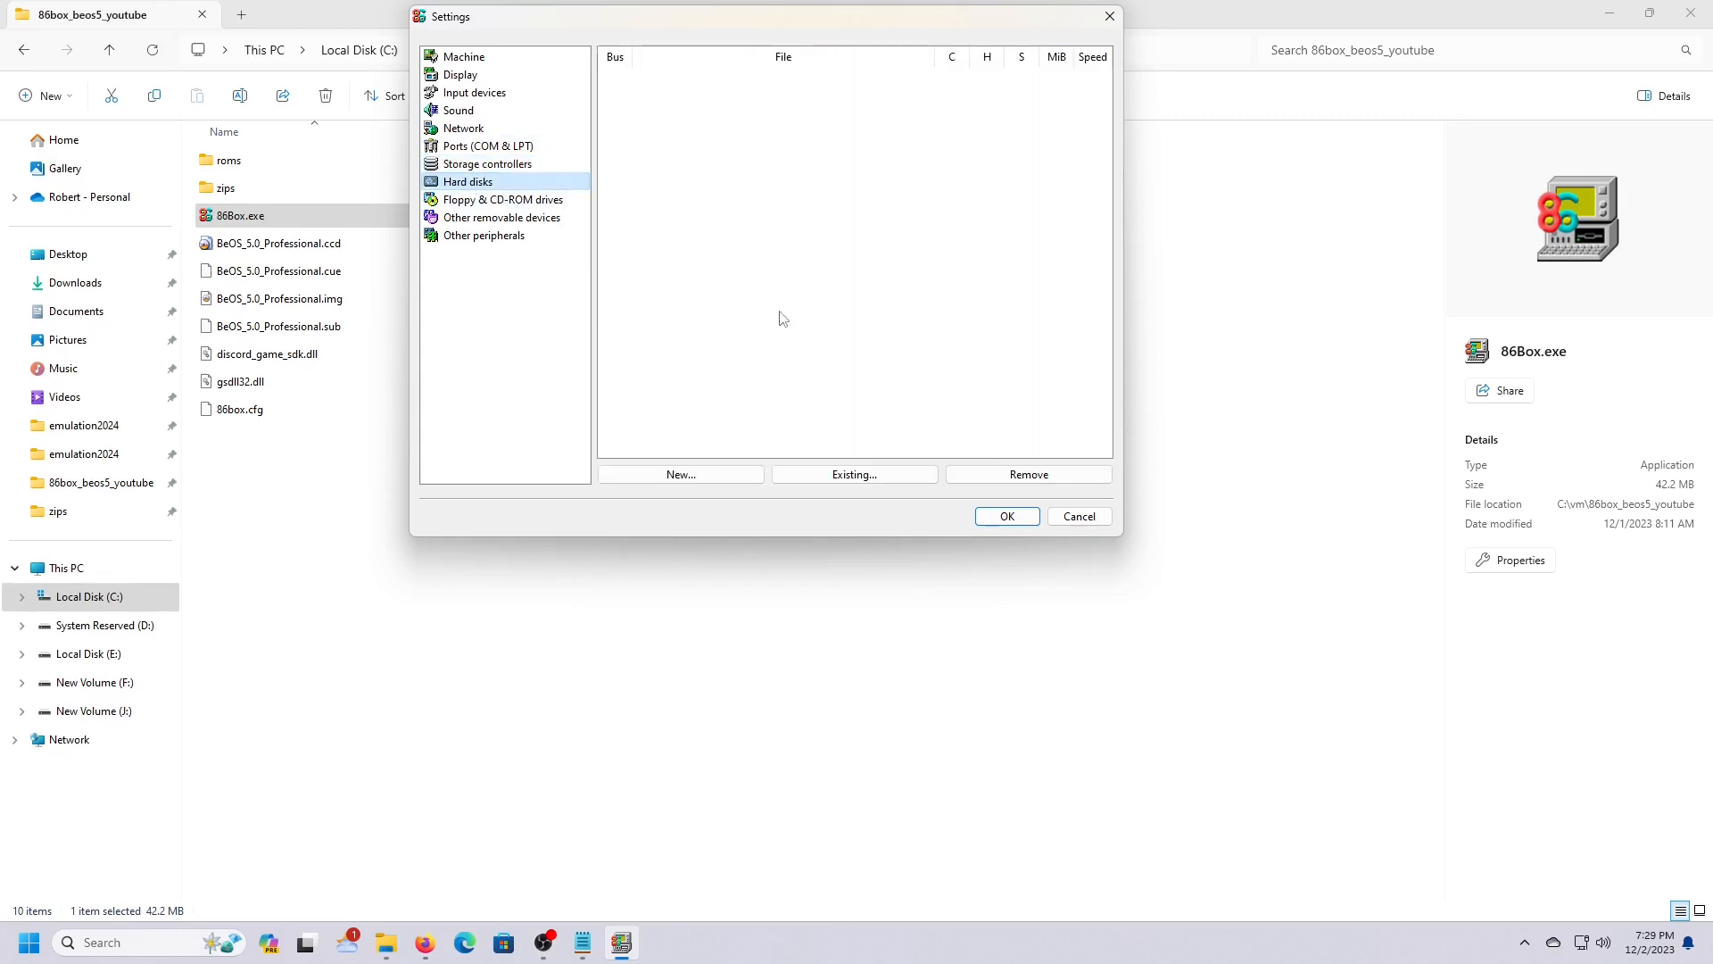
left_click(714, 474)
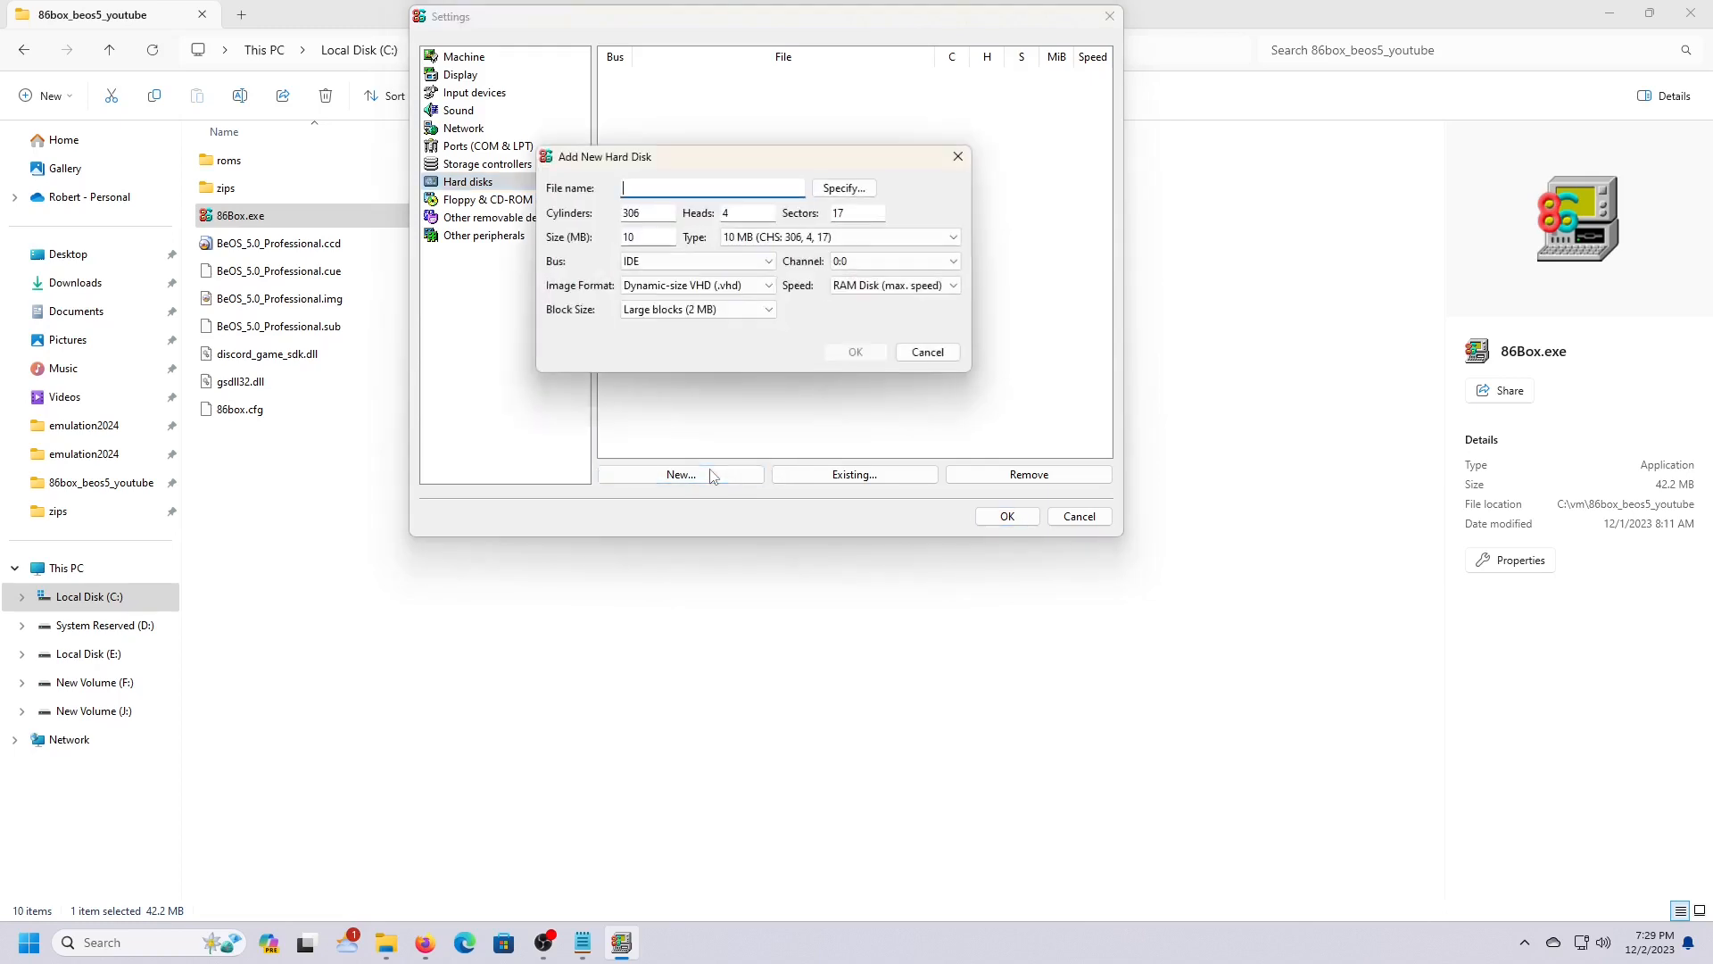
left_click(836, 192)
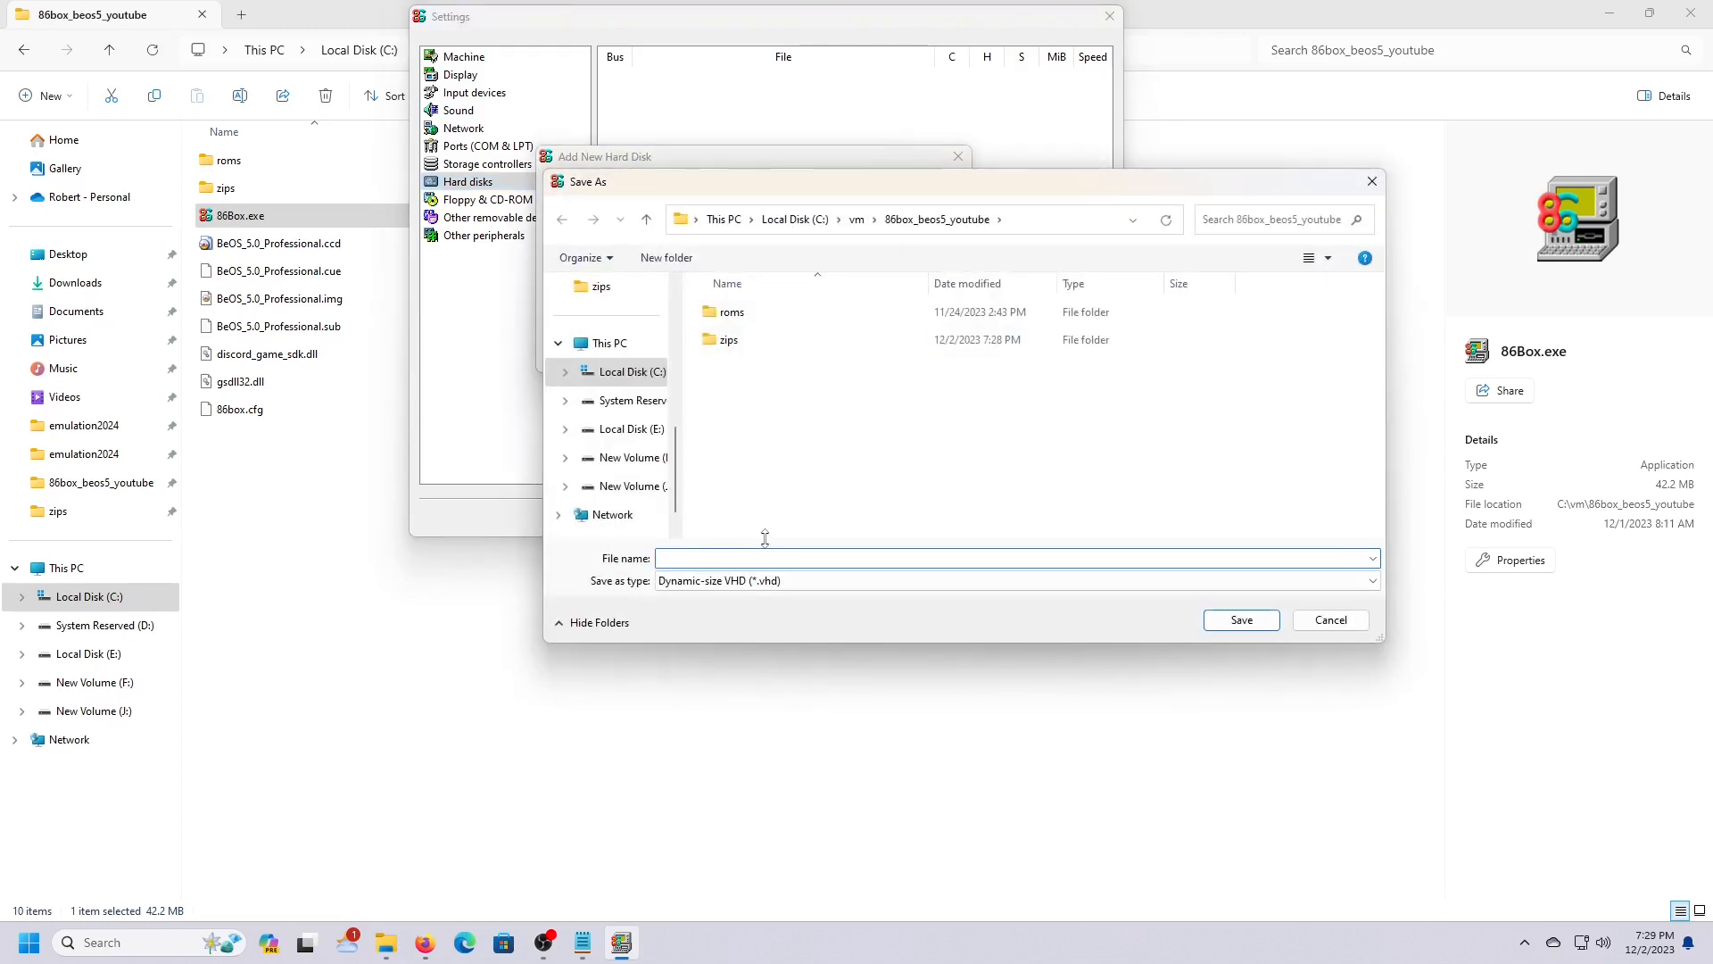
type("beos5_8gb.vhd")
left_click(1232, 622)
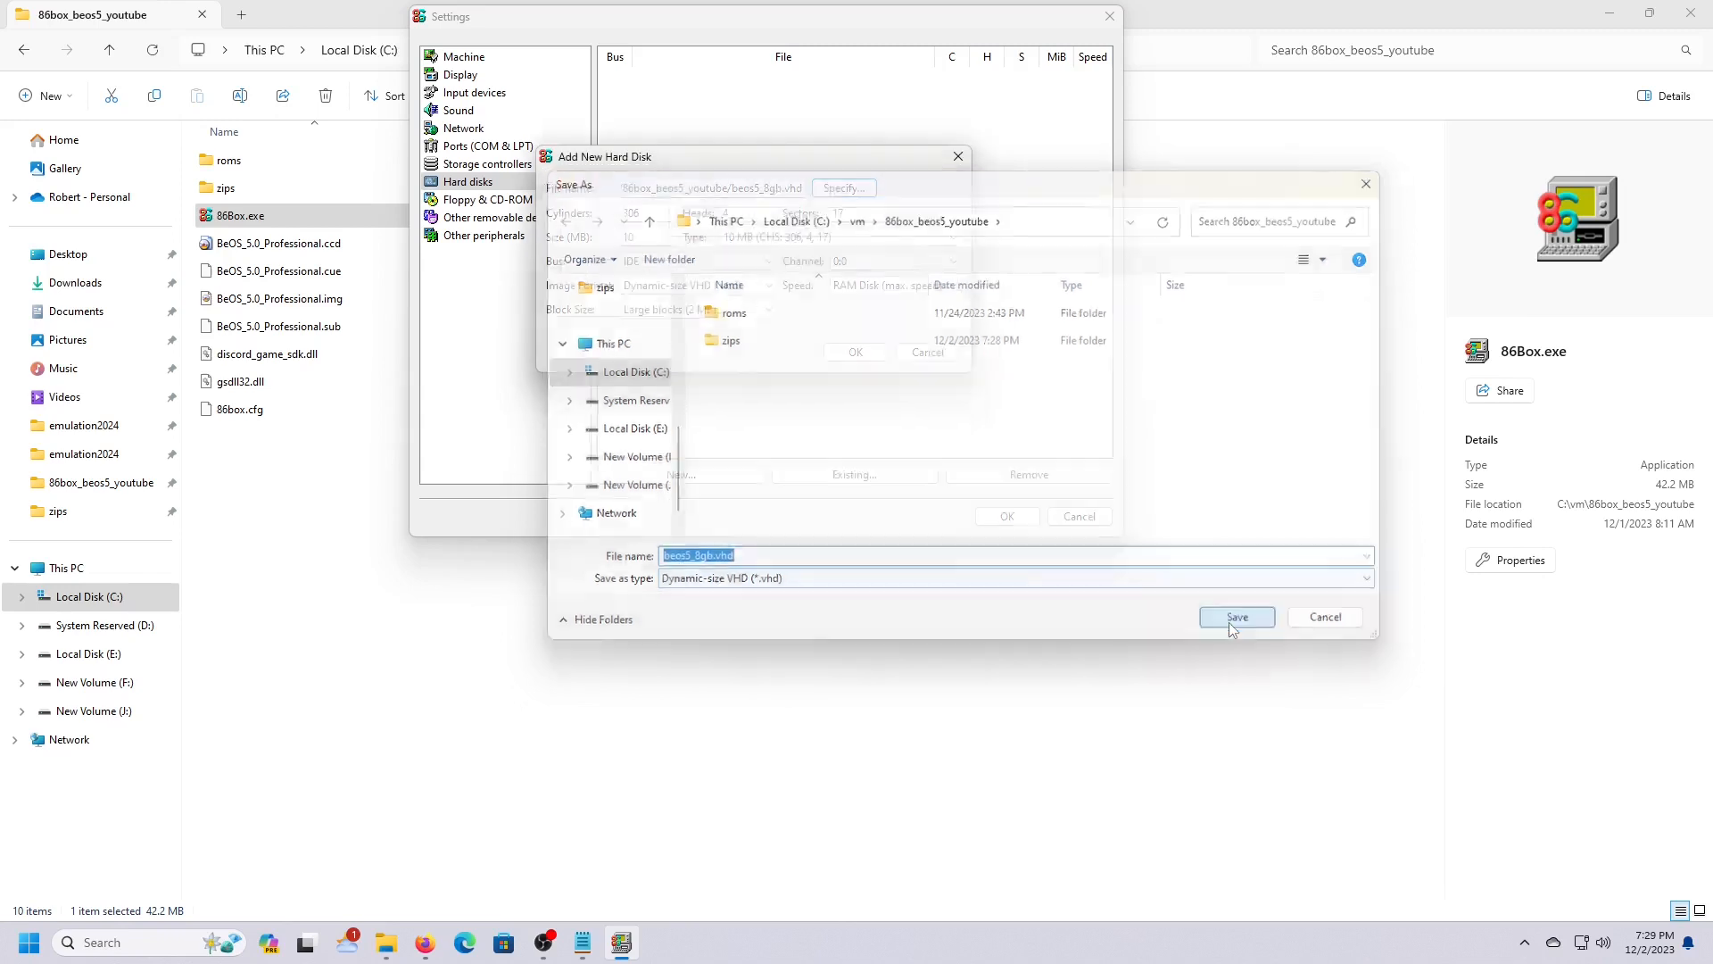
Step: Set the new hard disk's size to 8192 MB and create the disk image
double_click(641, 229)
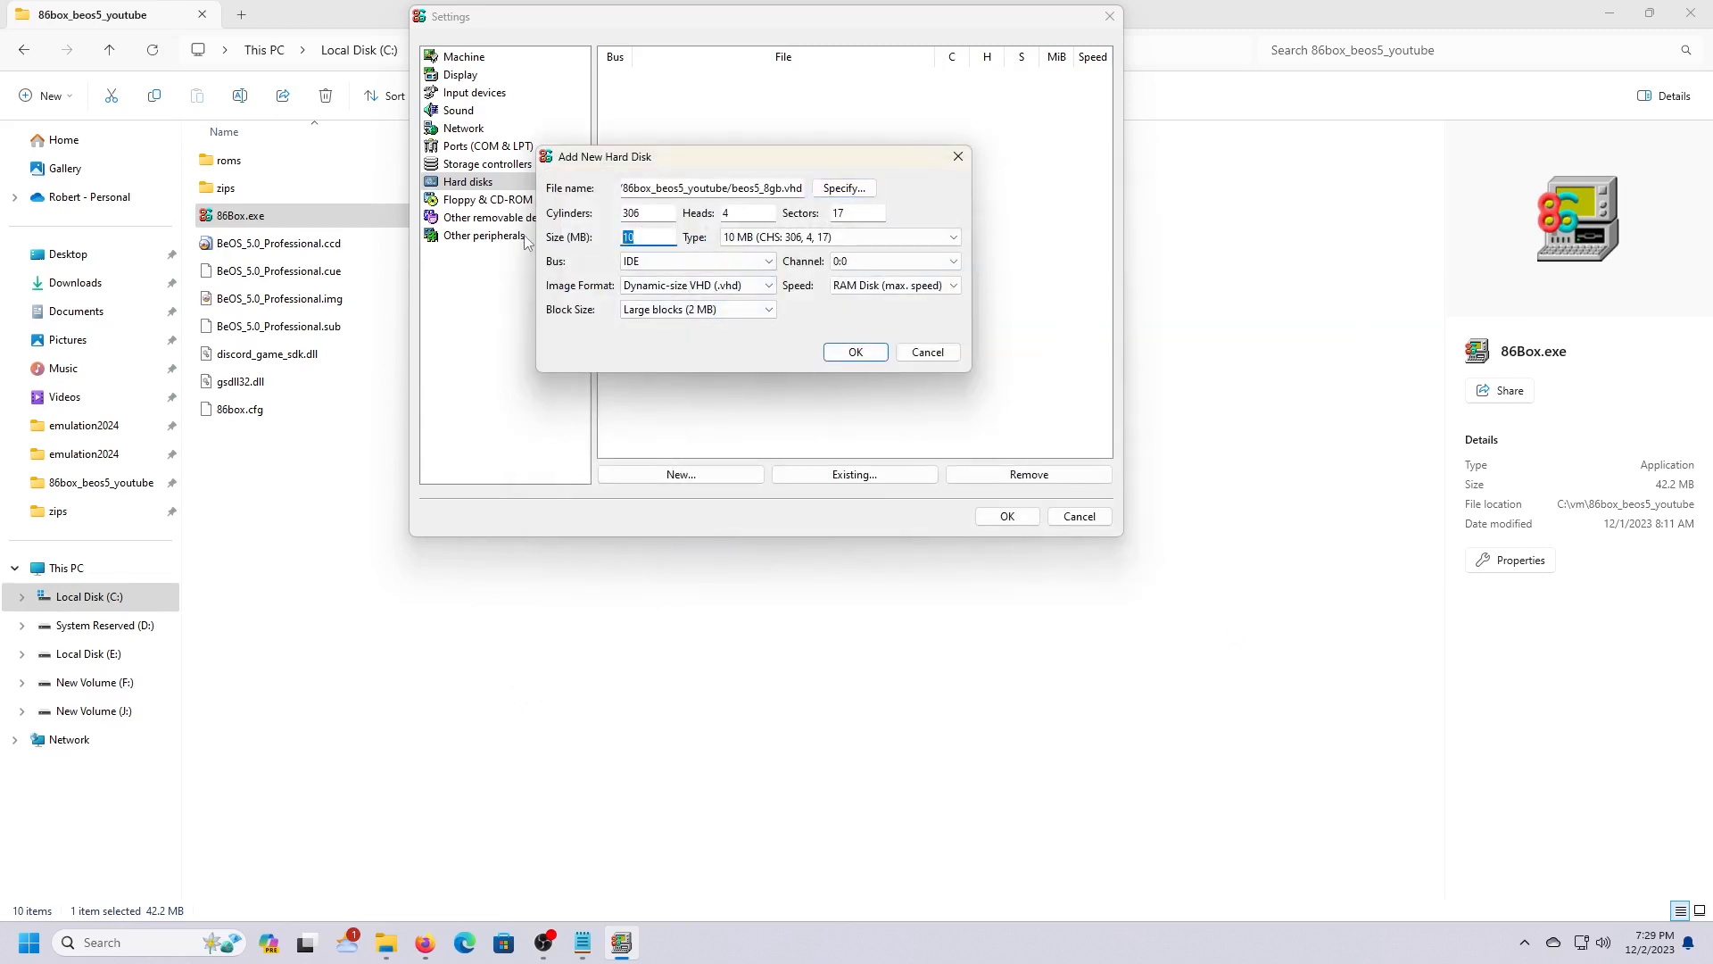
type("8192")
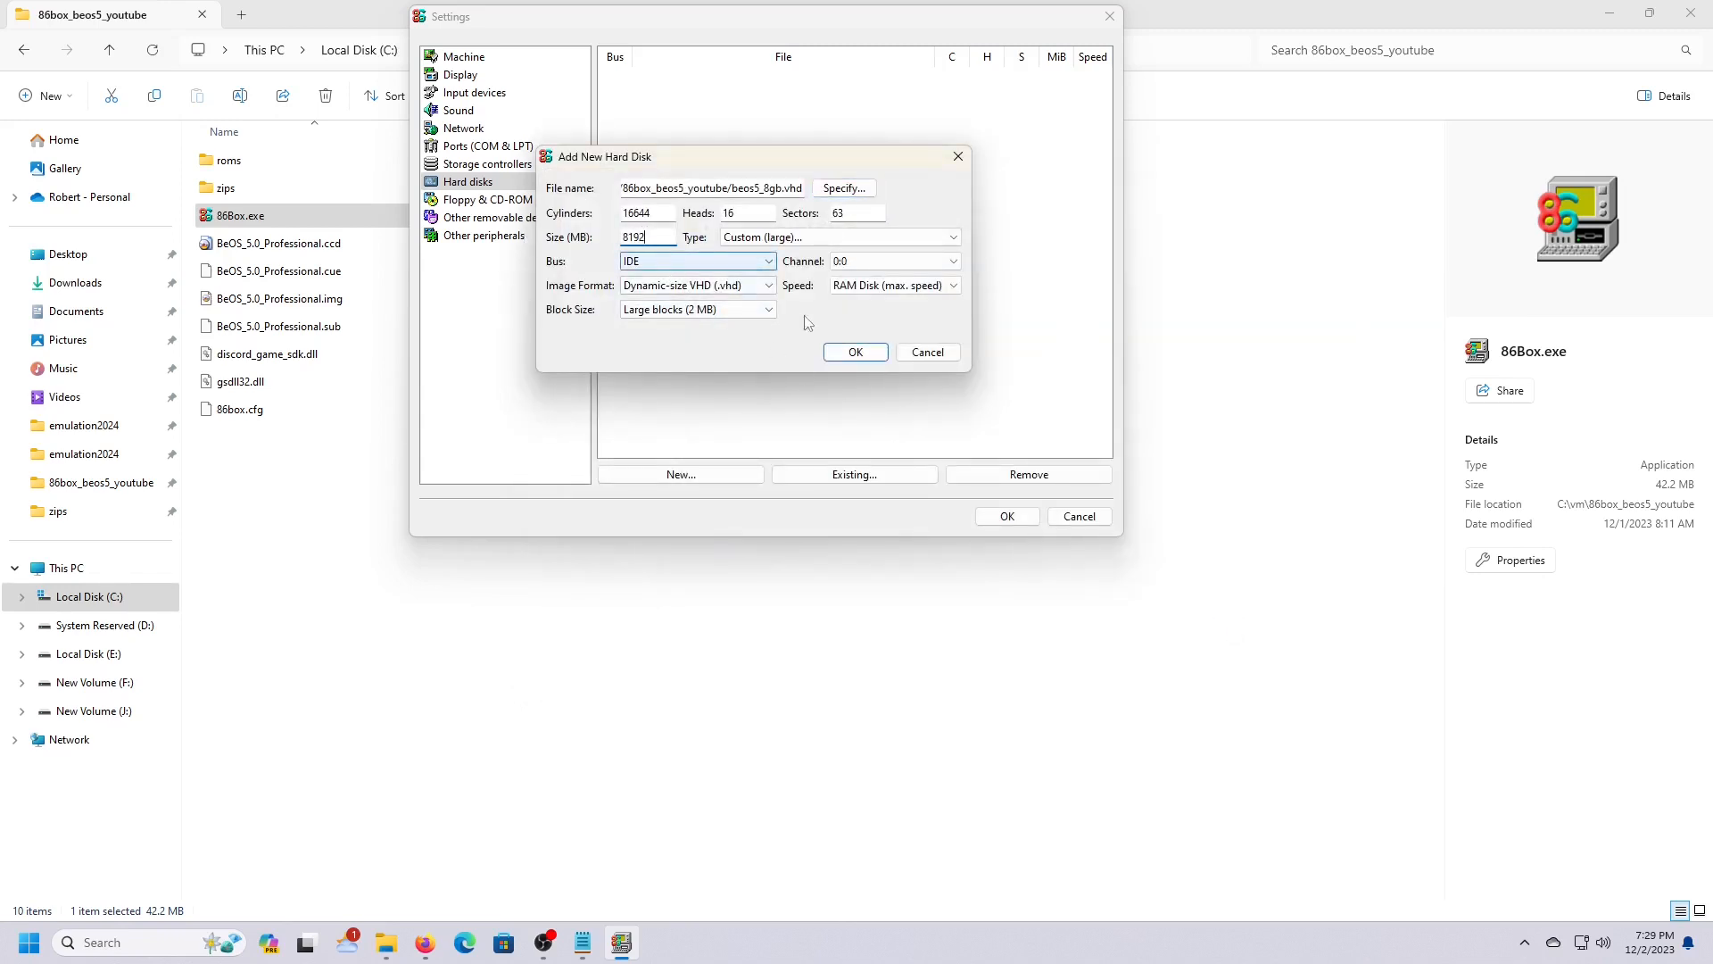
left_click(859, 357)
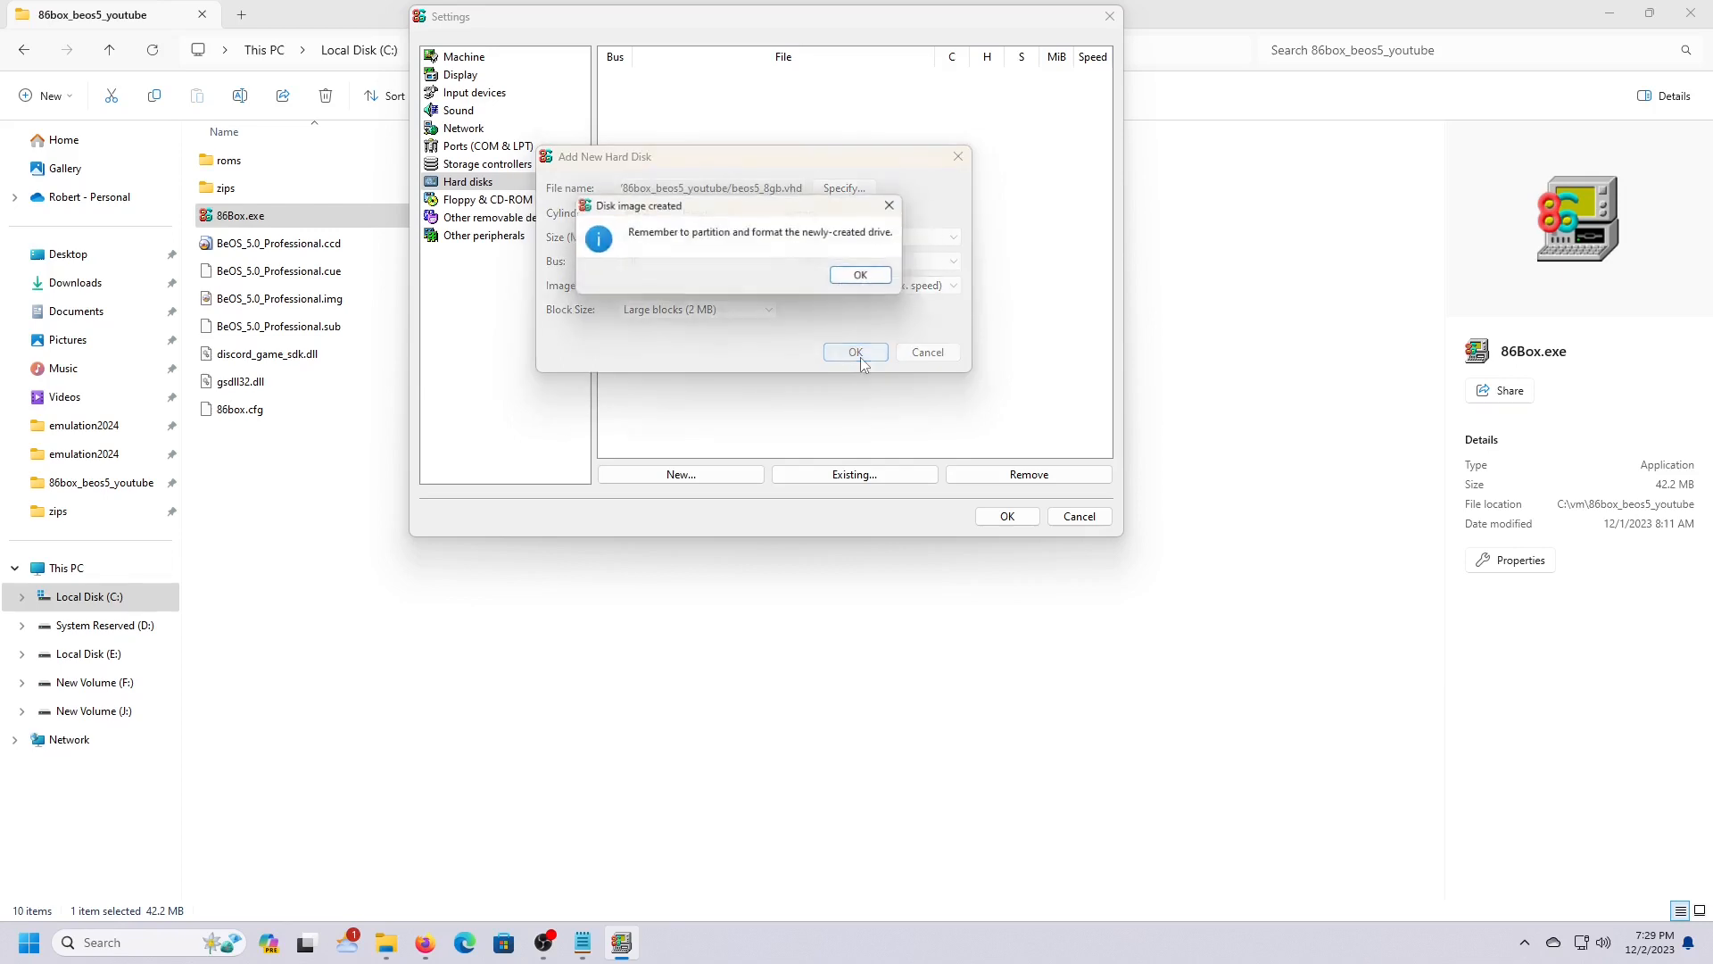
left_click(860, 275)
Step: Set the first floppy drive to 3.5" 1.44M and the second floppy drive to None
left_click(562, 200)
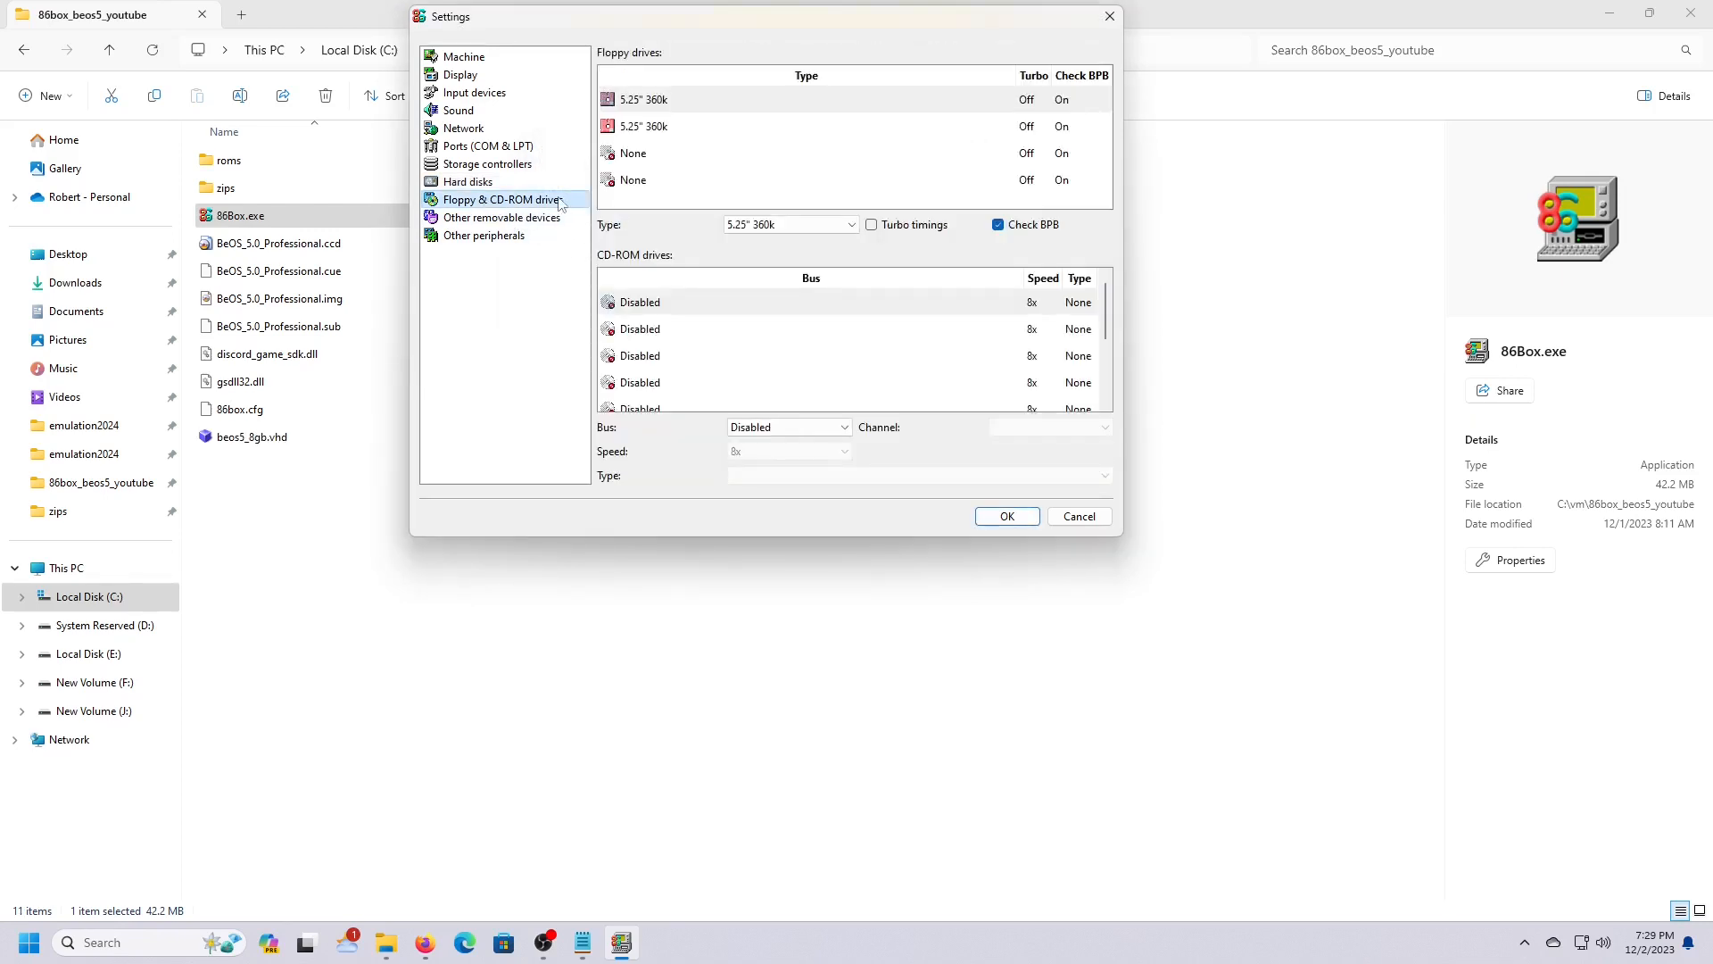
left_click(696, 114)
left_click(783, 223)
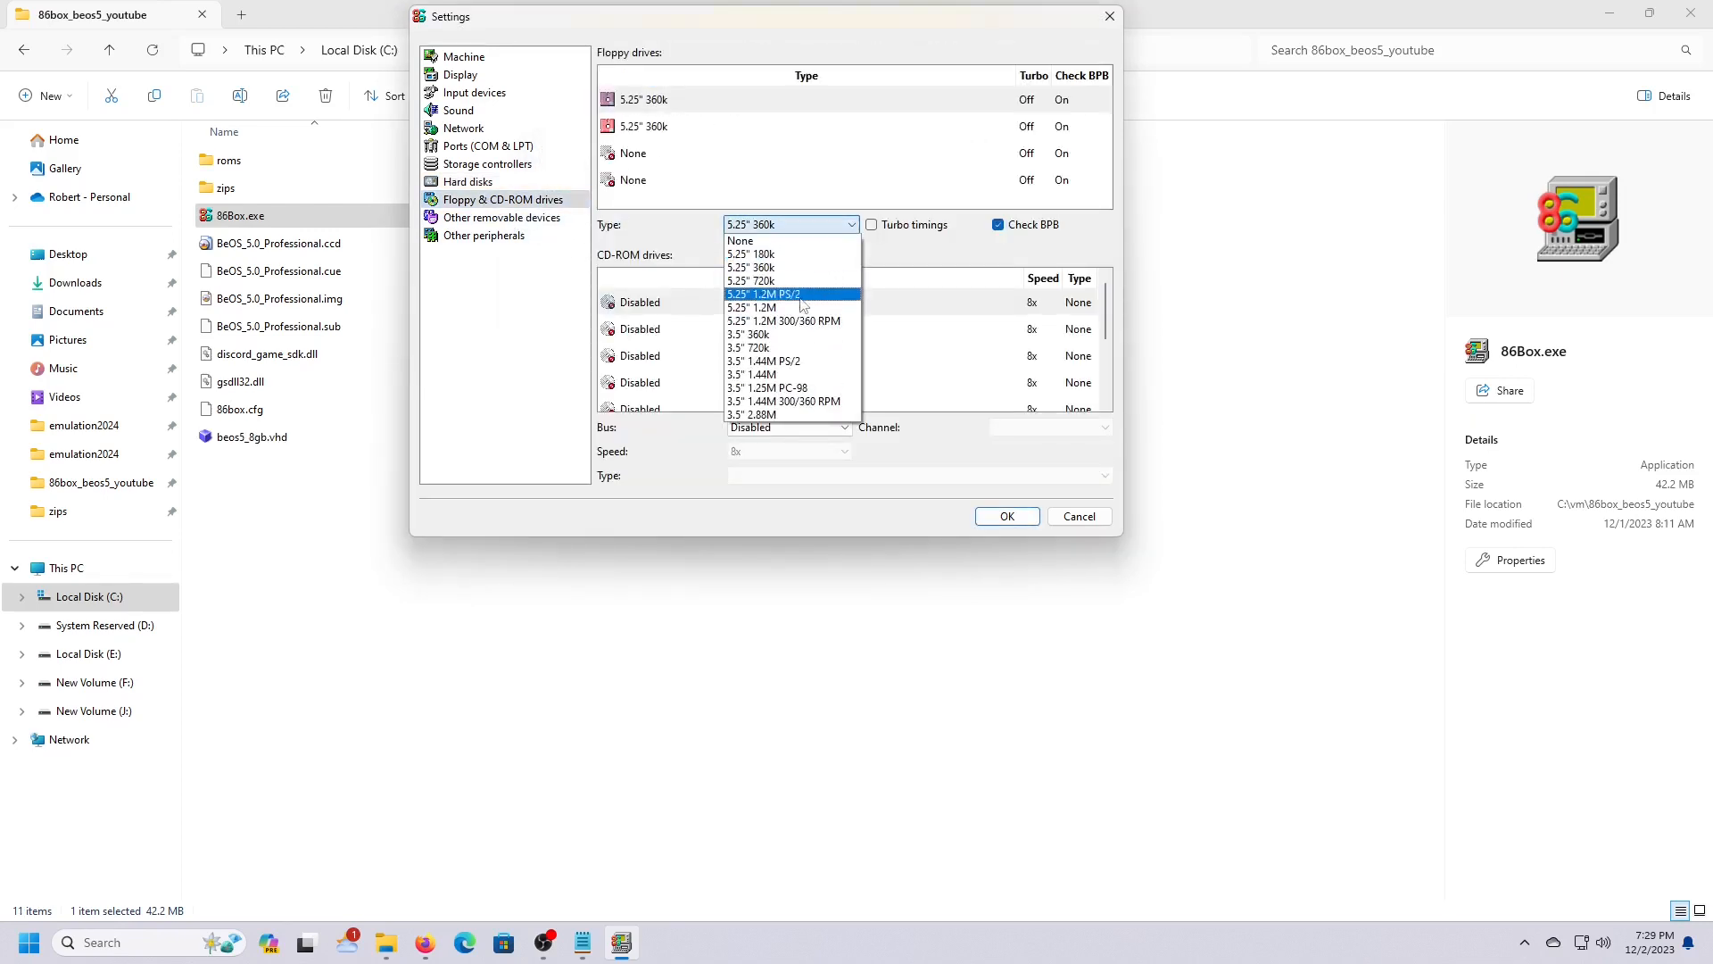
left_click(797, 375)
left_click(651, 126)
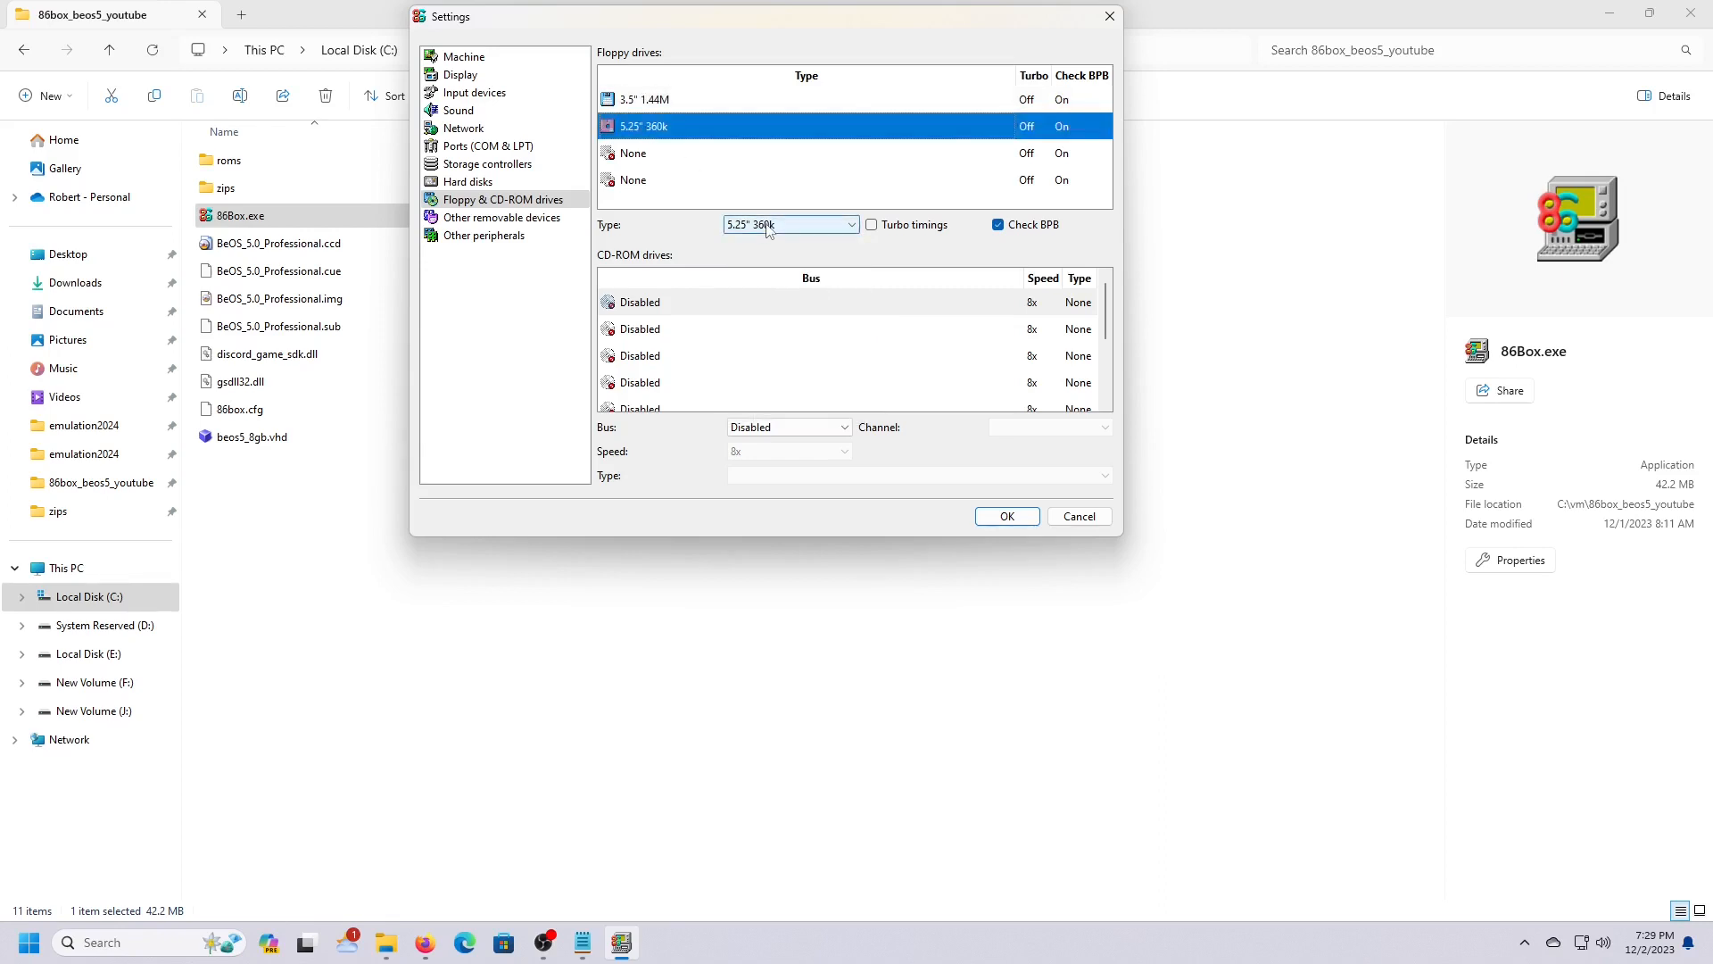
left_click(785, 224)
left_click(776, 239)
Step: Set the first CD-ROM drive to the ATAPI bus at 72x speed and save the virtual machine's settings
left_click(640, 303)
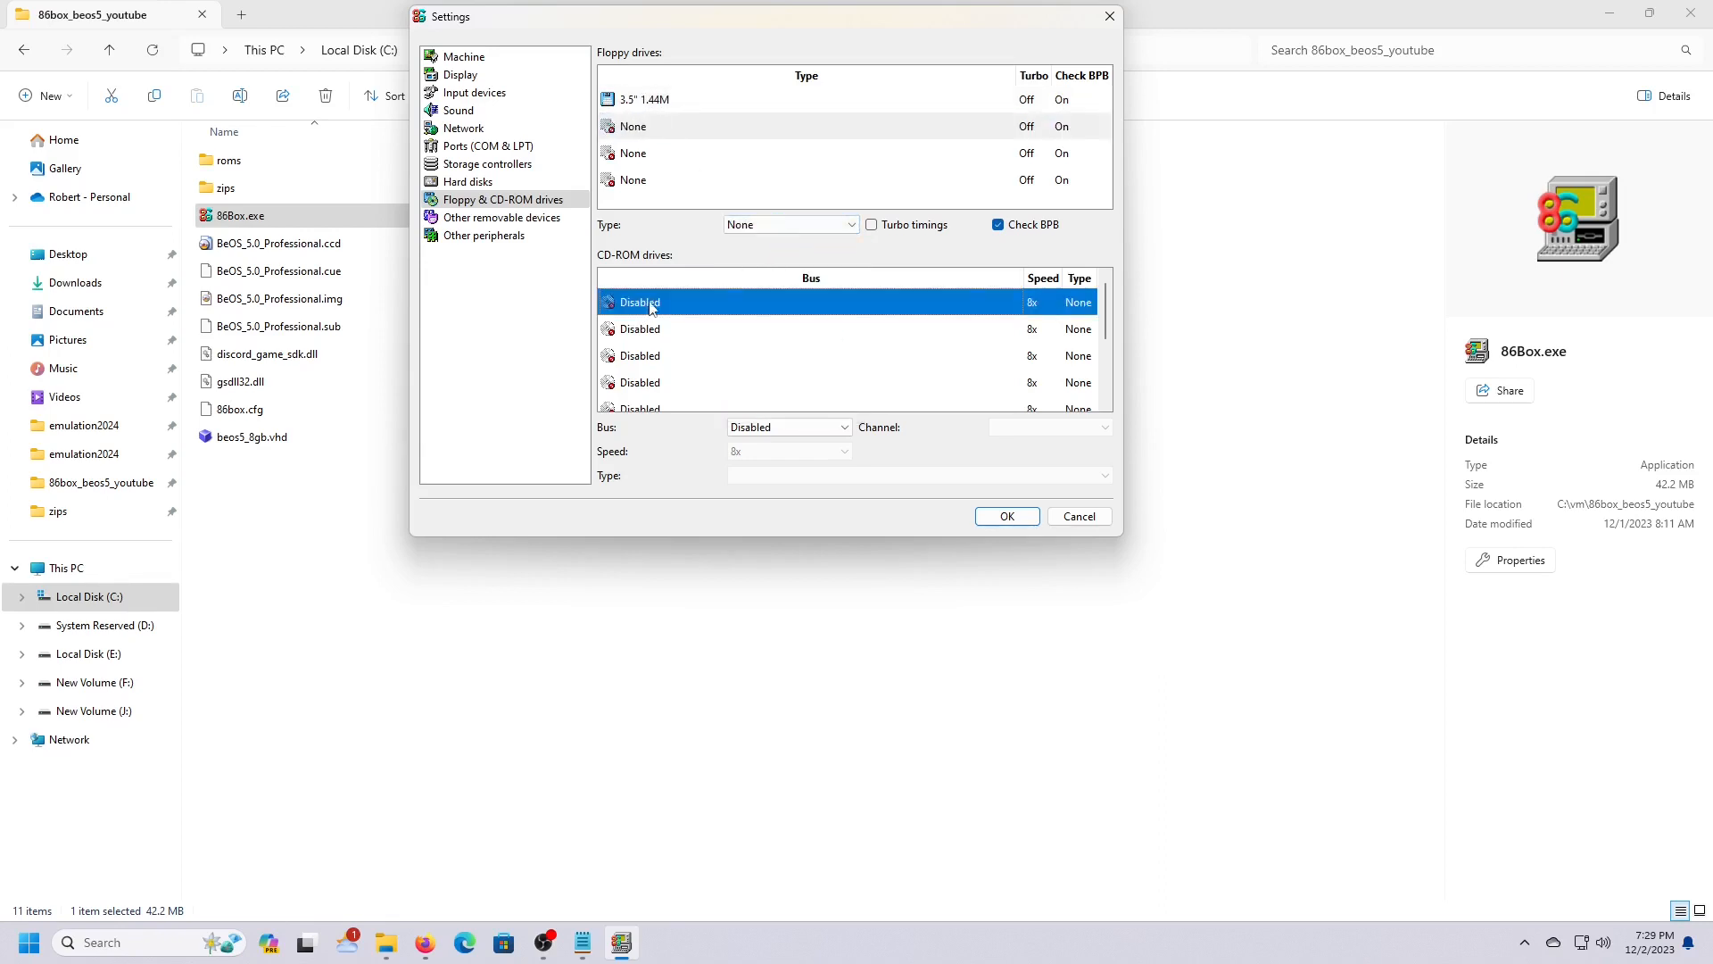
left_click(789, 428)
left_click(802, 457)
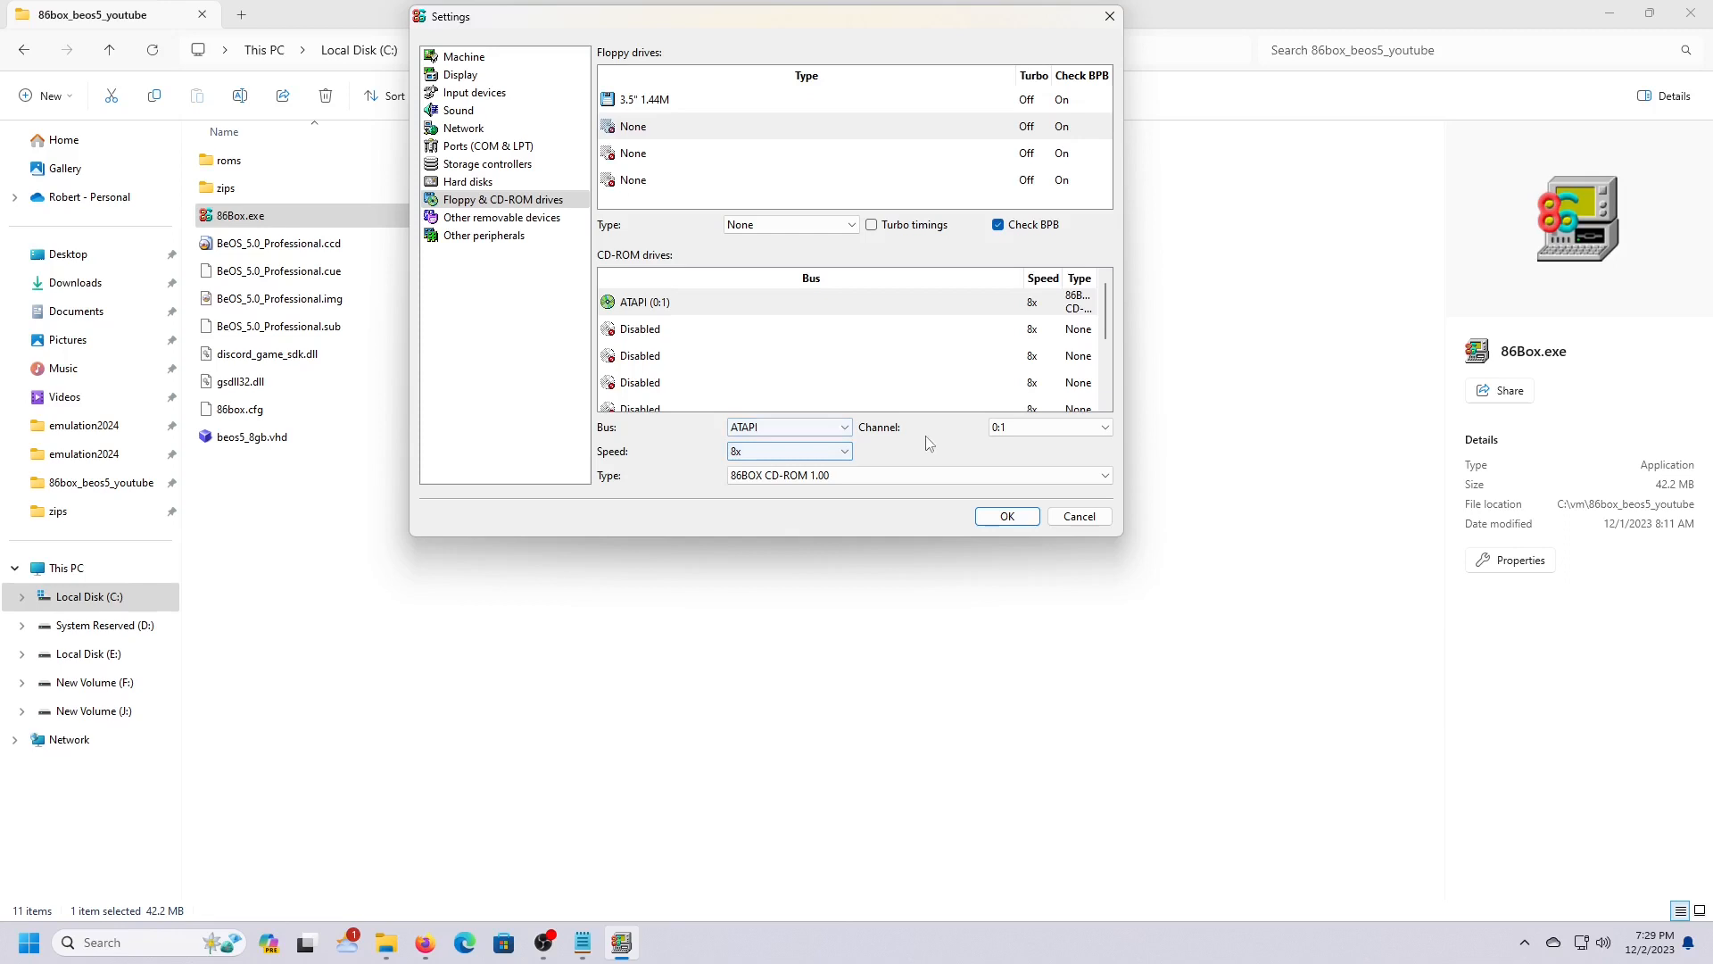
left_click(843, 452)
left_click_drag(848, 522, 865, 780)
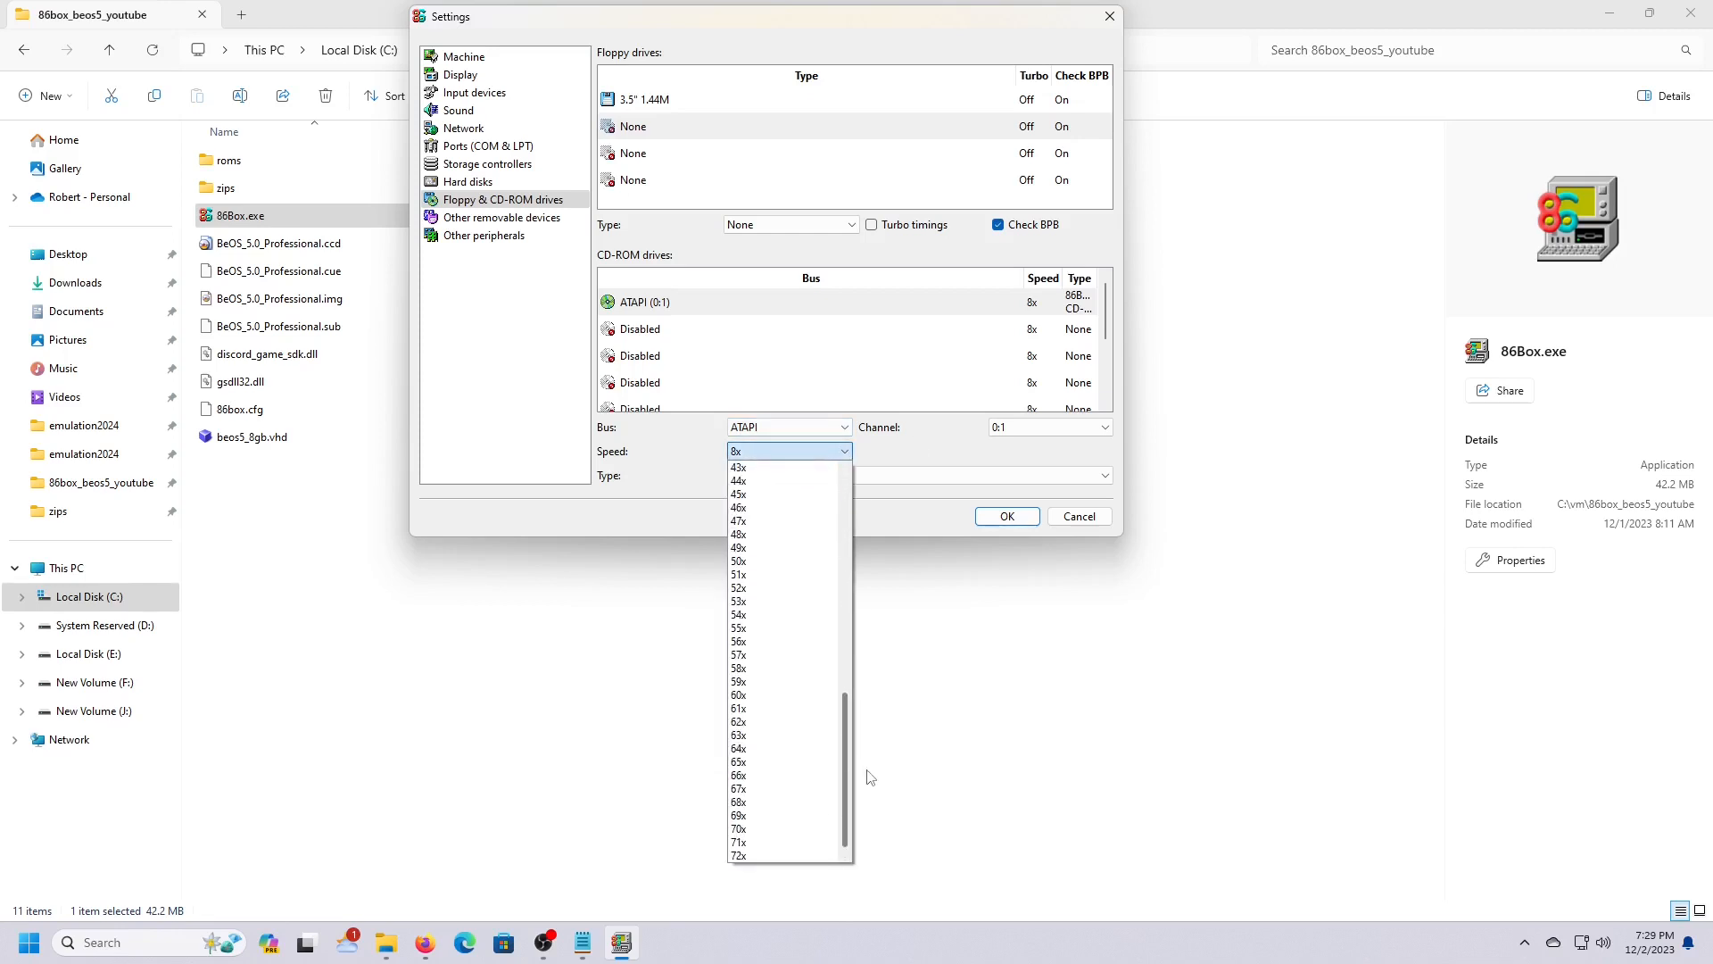
left_click(785, 854)
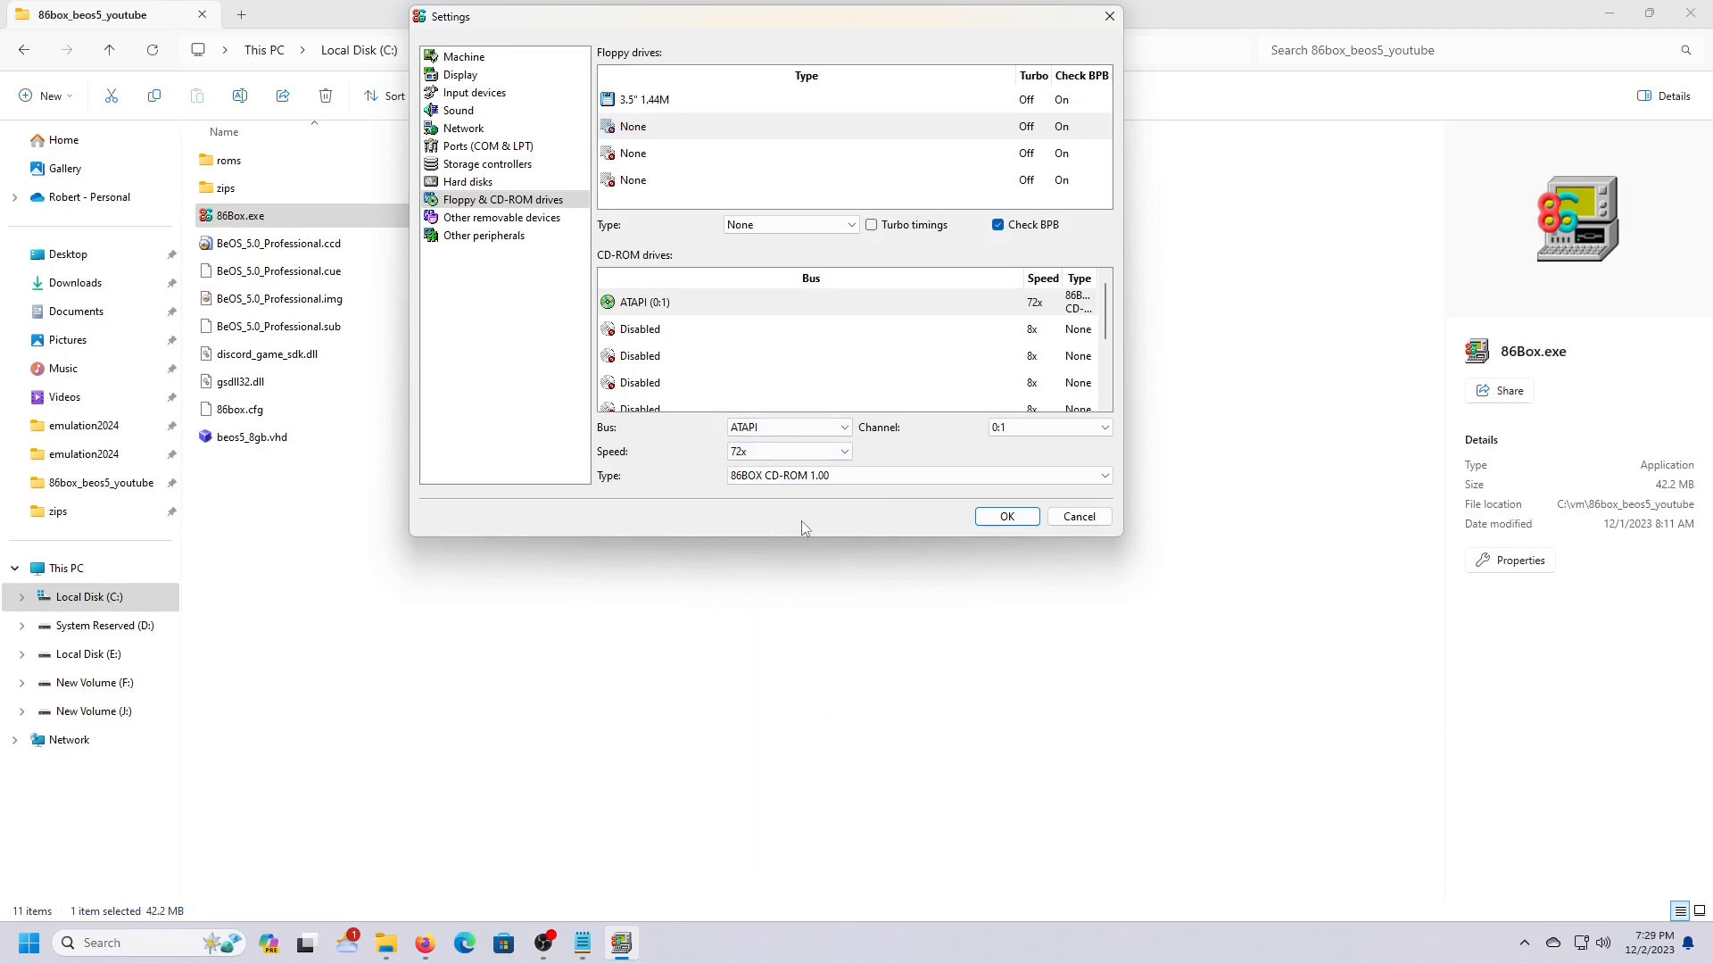
left_click(1007, 517)
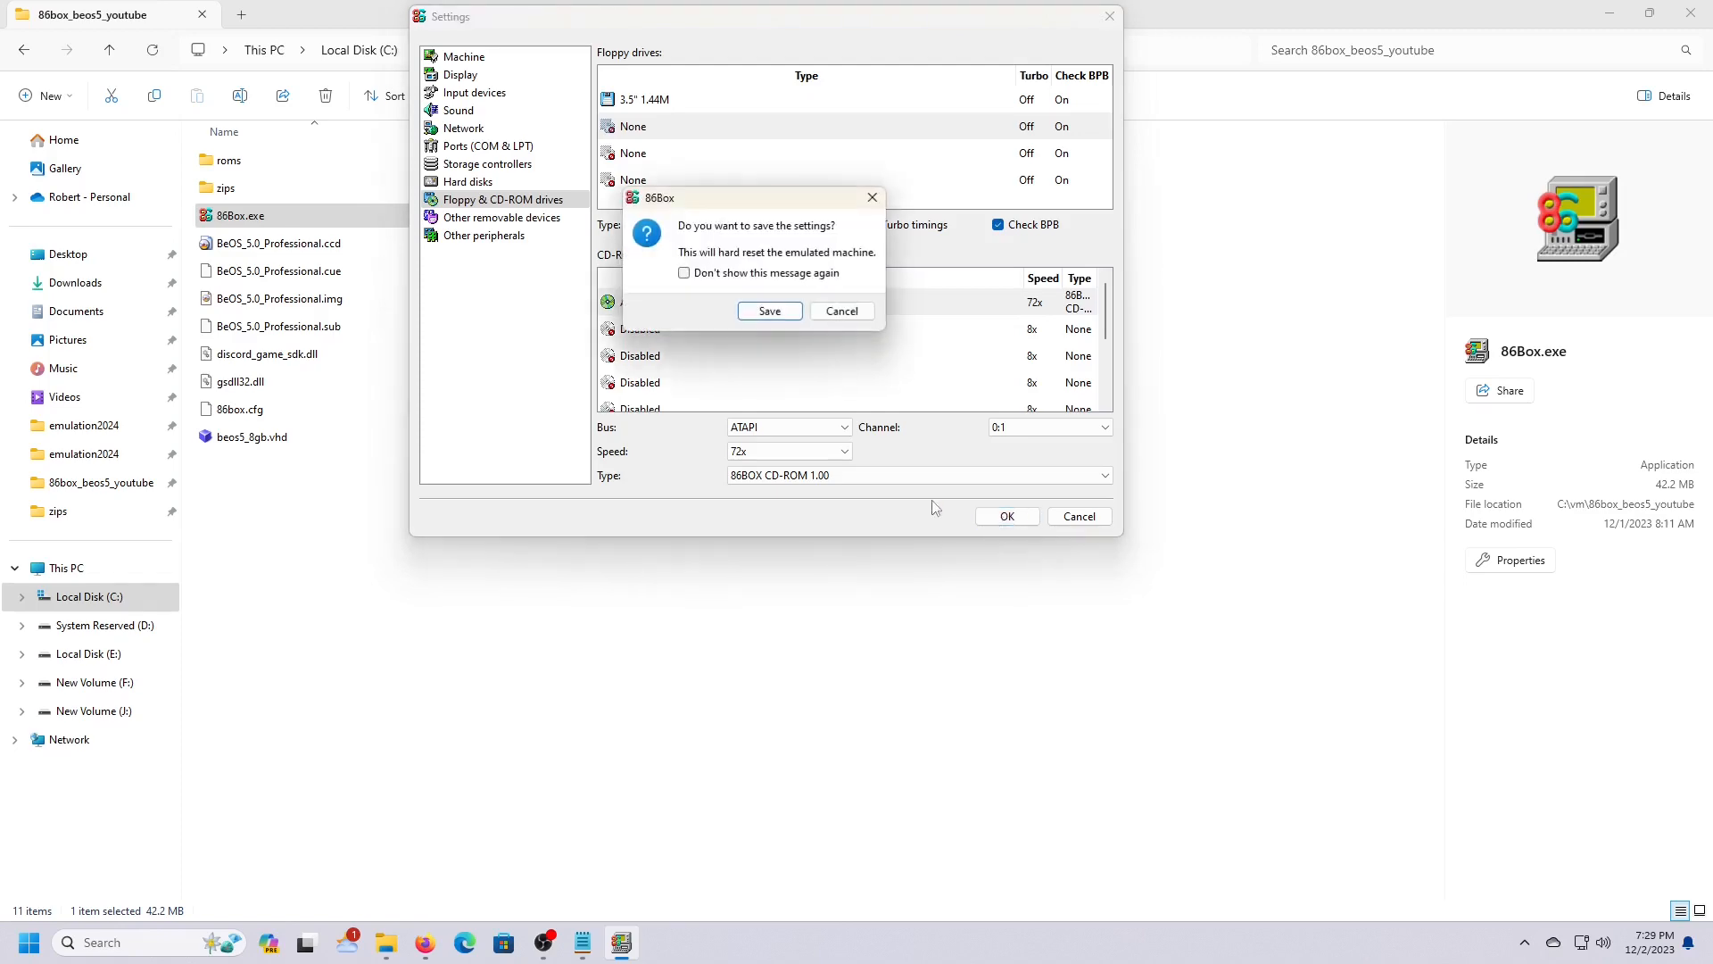
left_click(770, 312)
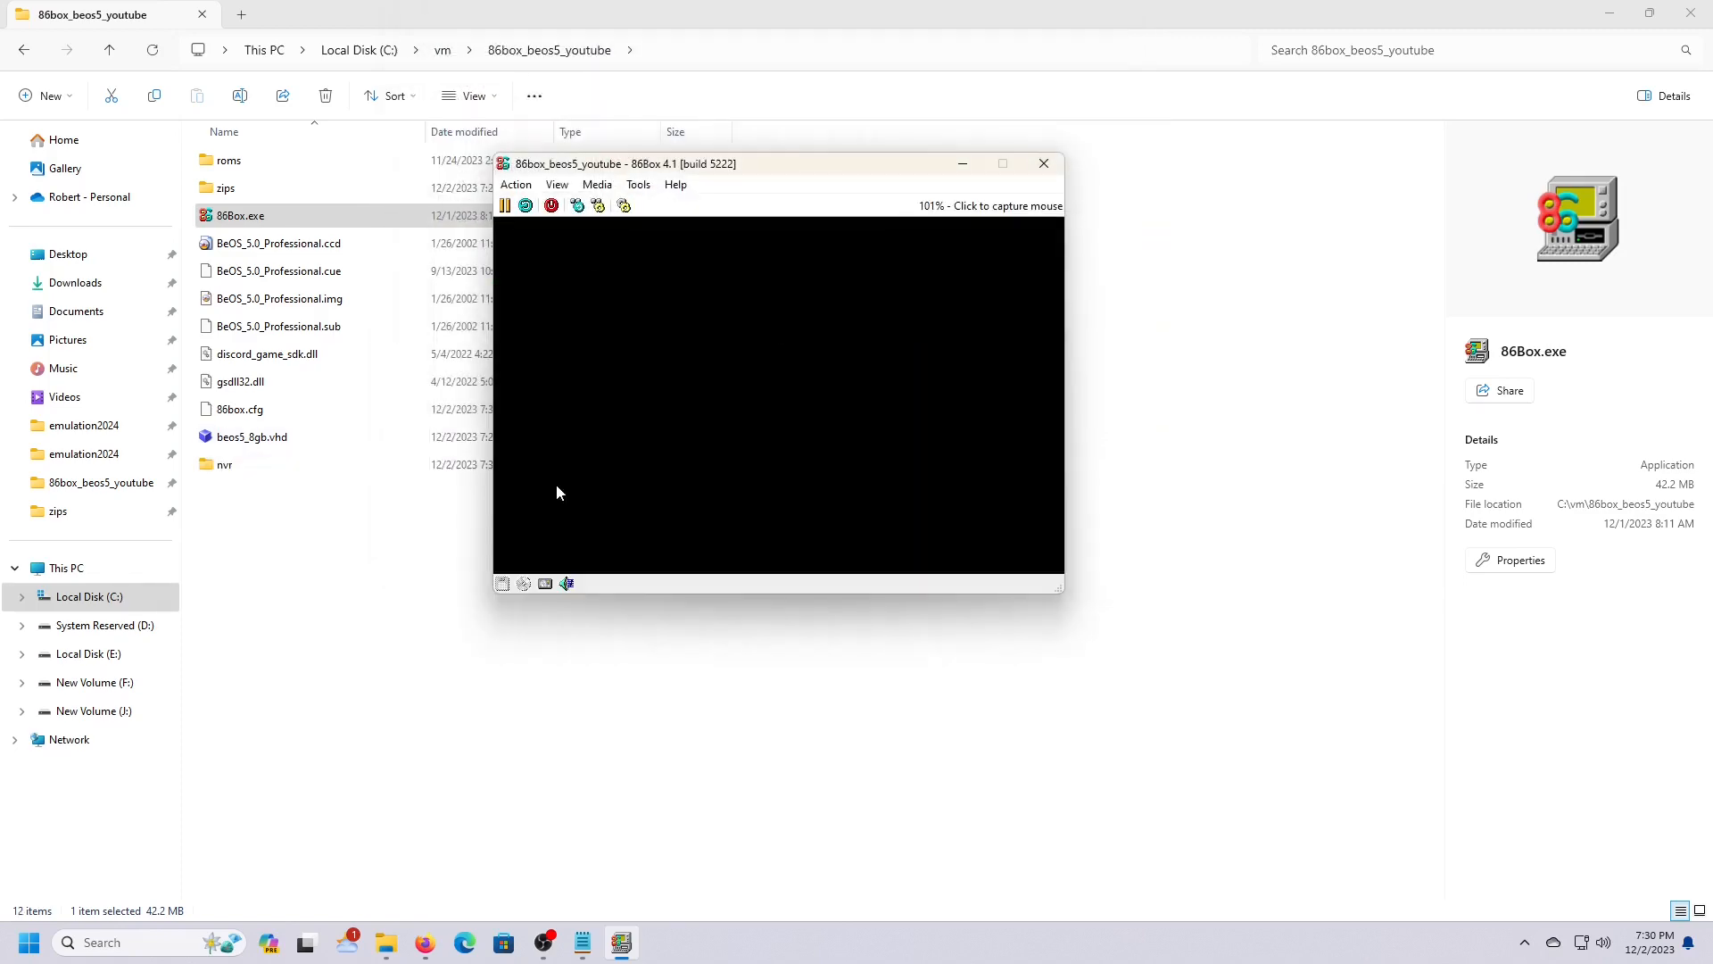
Step: Load the image BeOS_5.0_Professional.cue into the virtual machine's CD-ROM drive
left_click(525, 587)
left_click(575, 529)
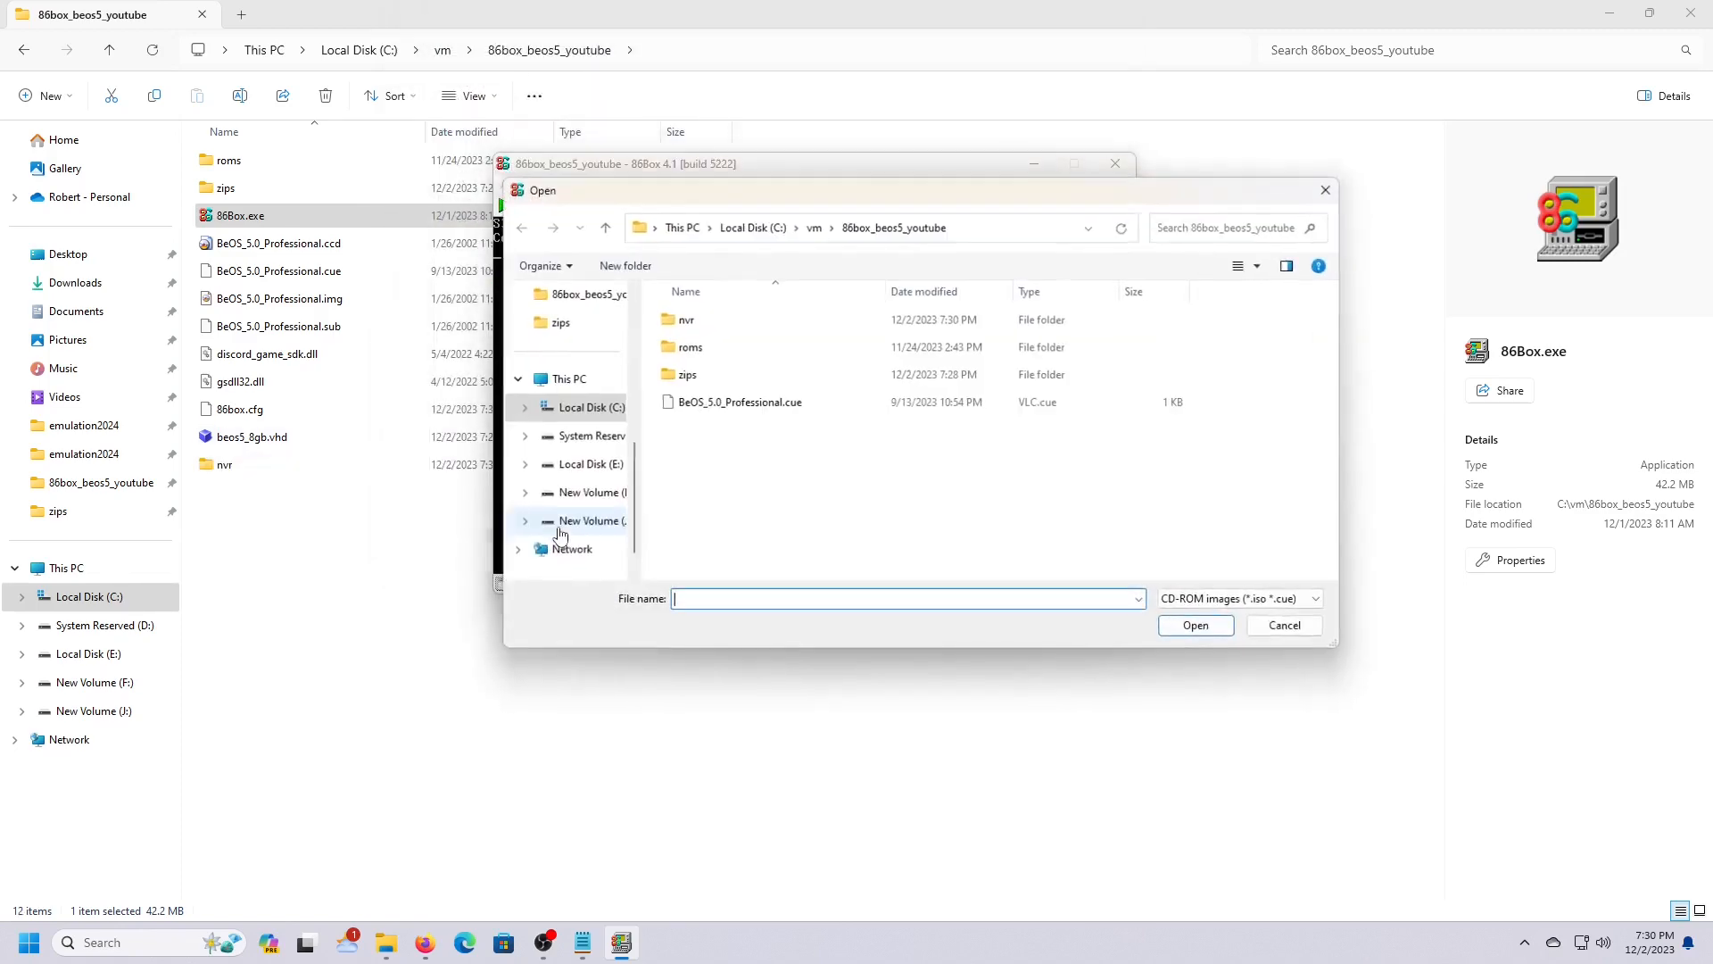
left_click(727, 403)
double_click(727, 404)
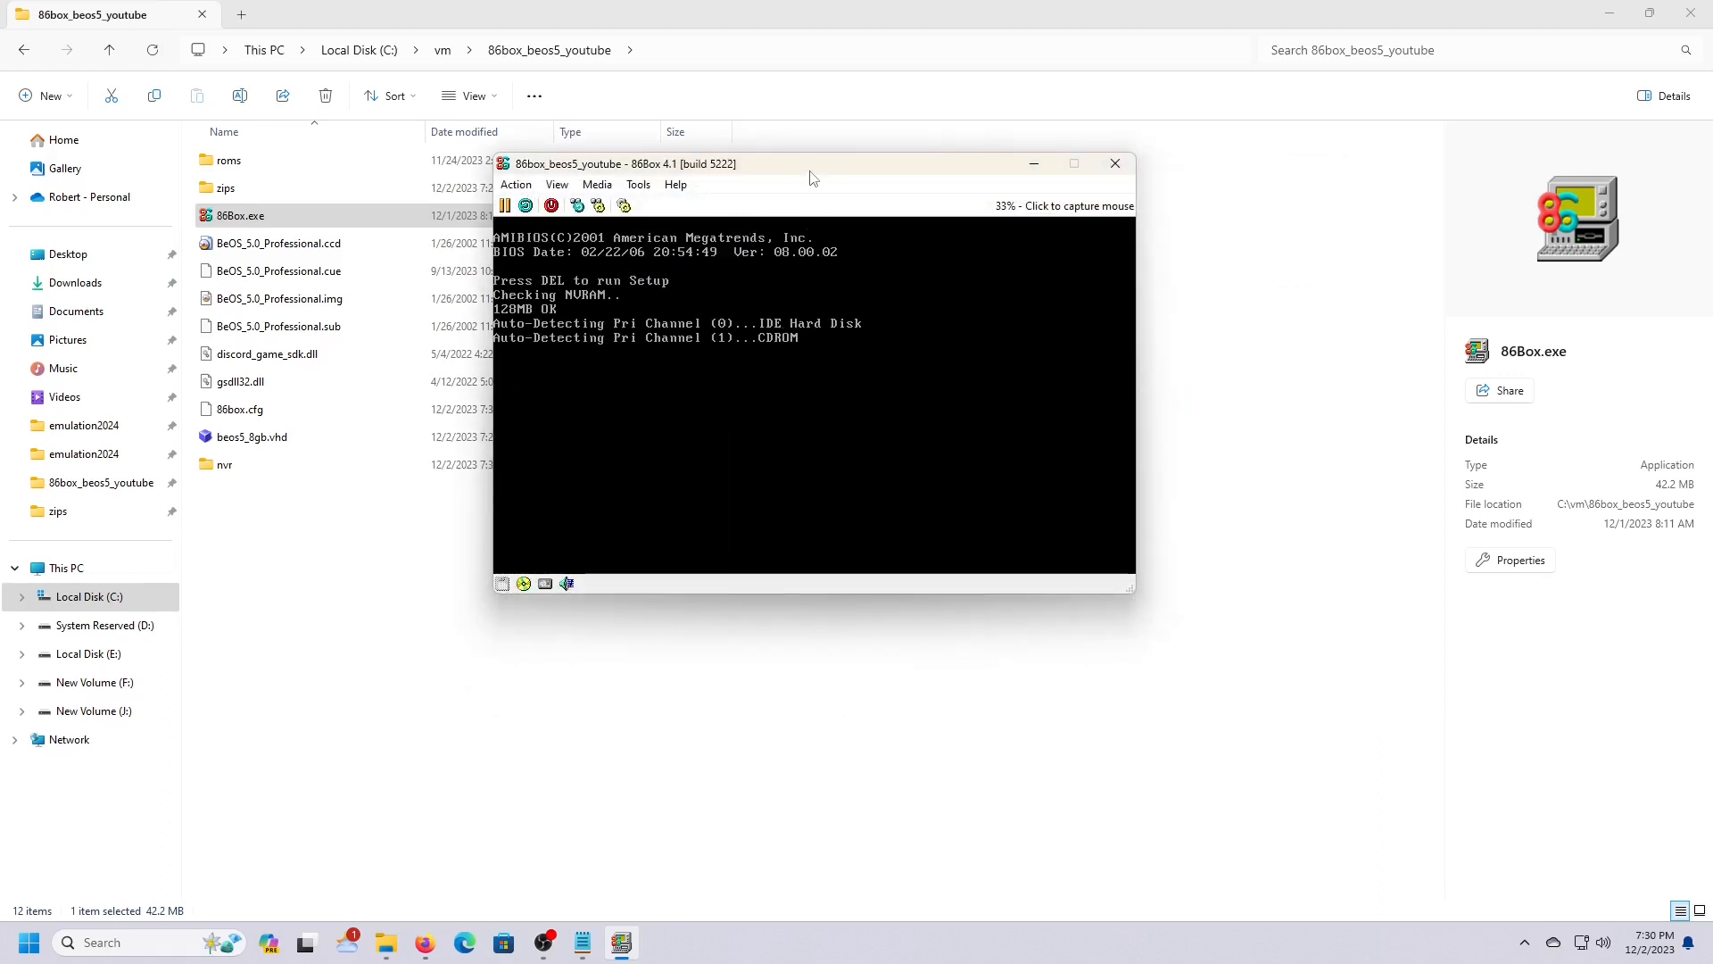
Step: Enter the BIOS setup and leave it through its Exit screen to boot from the BeOS CD
key("F1")
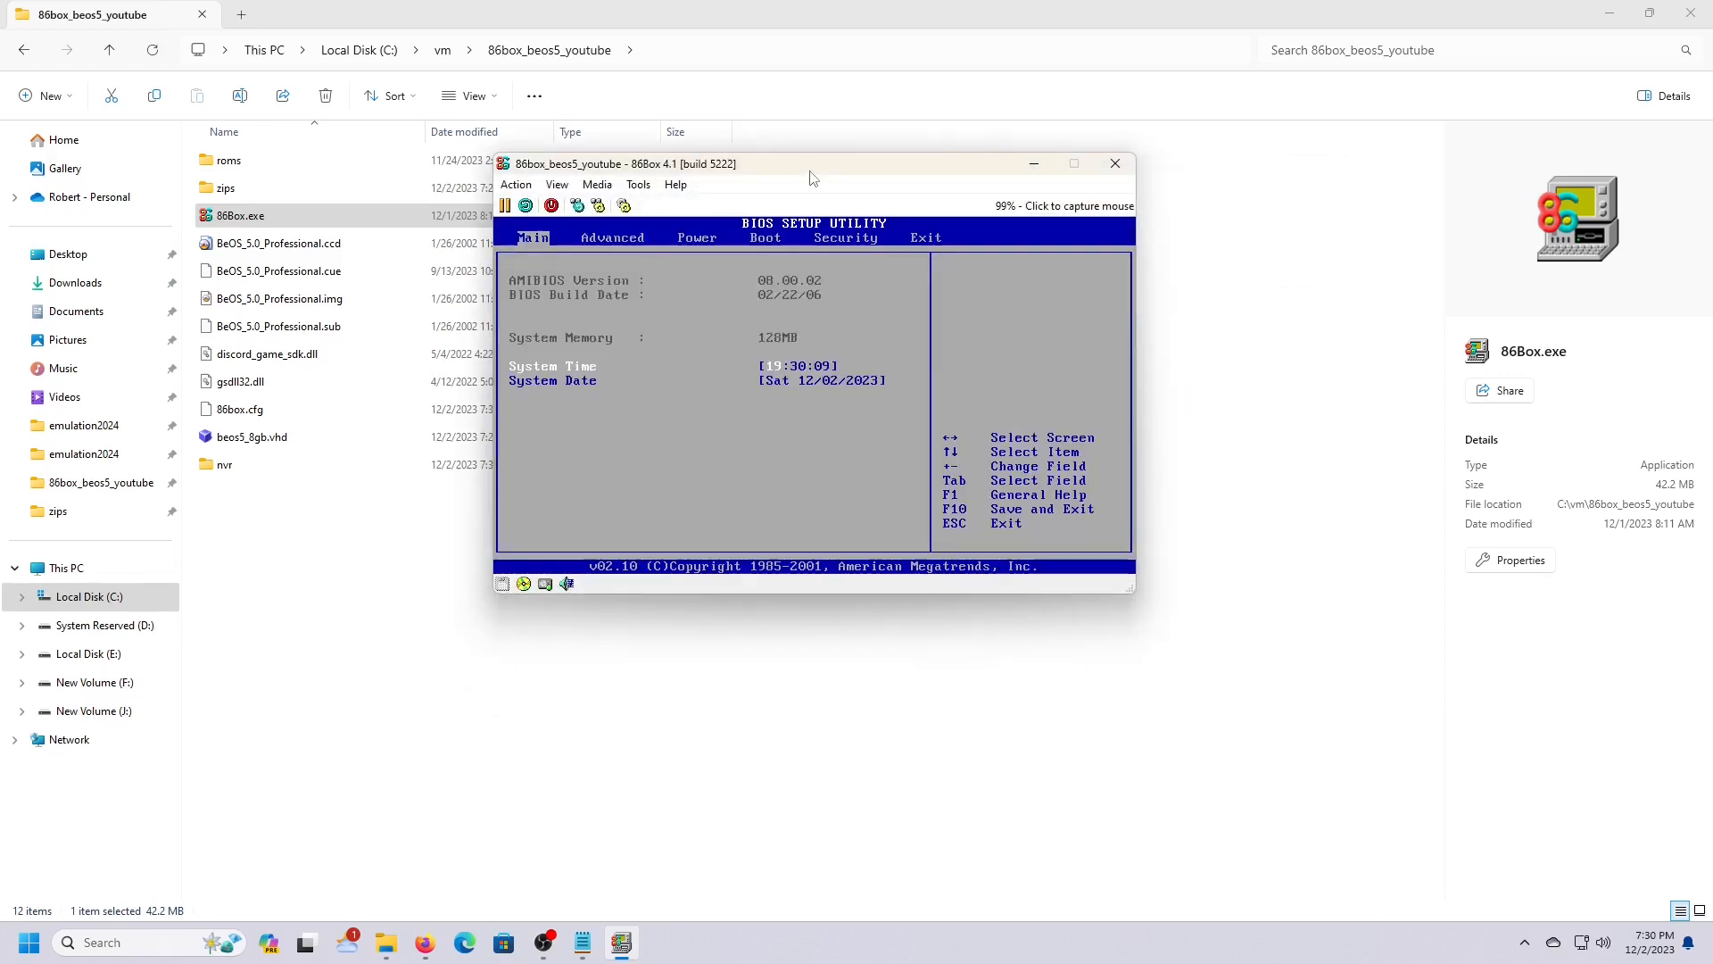
key("Right")
key("Right")
key("Right")
key("Right")
key("Right")
key("Return")
key("Return")
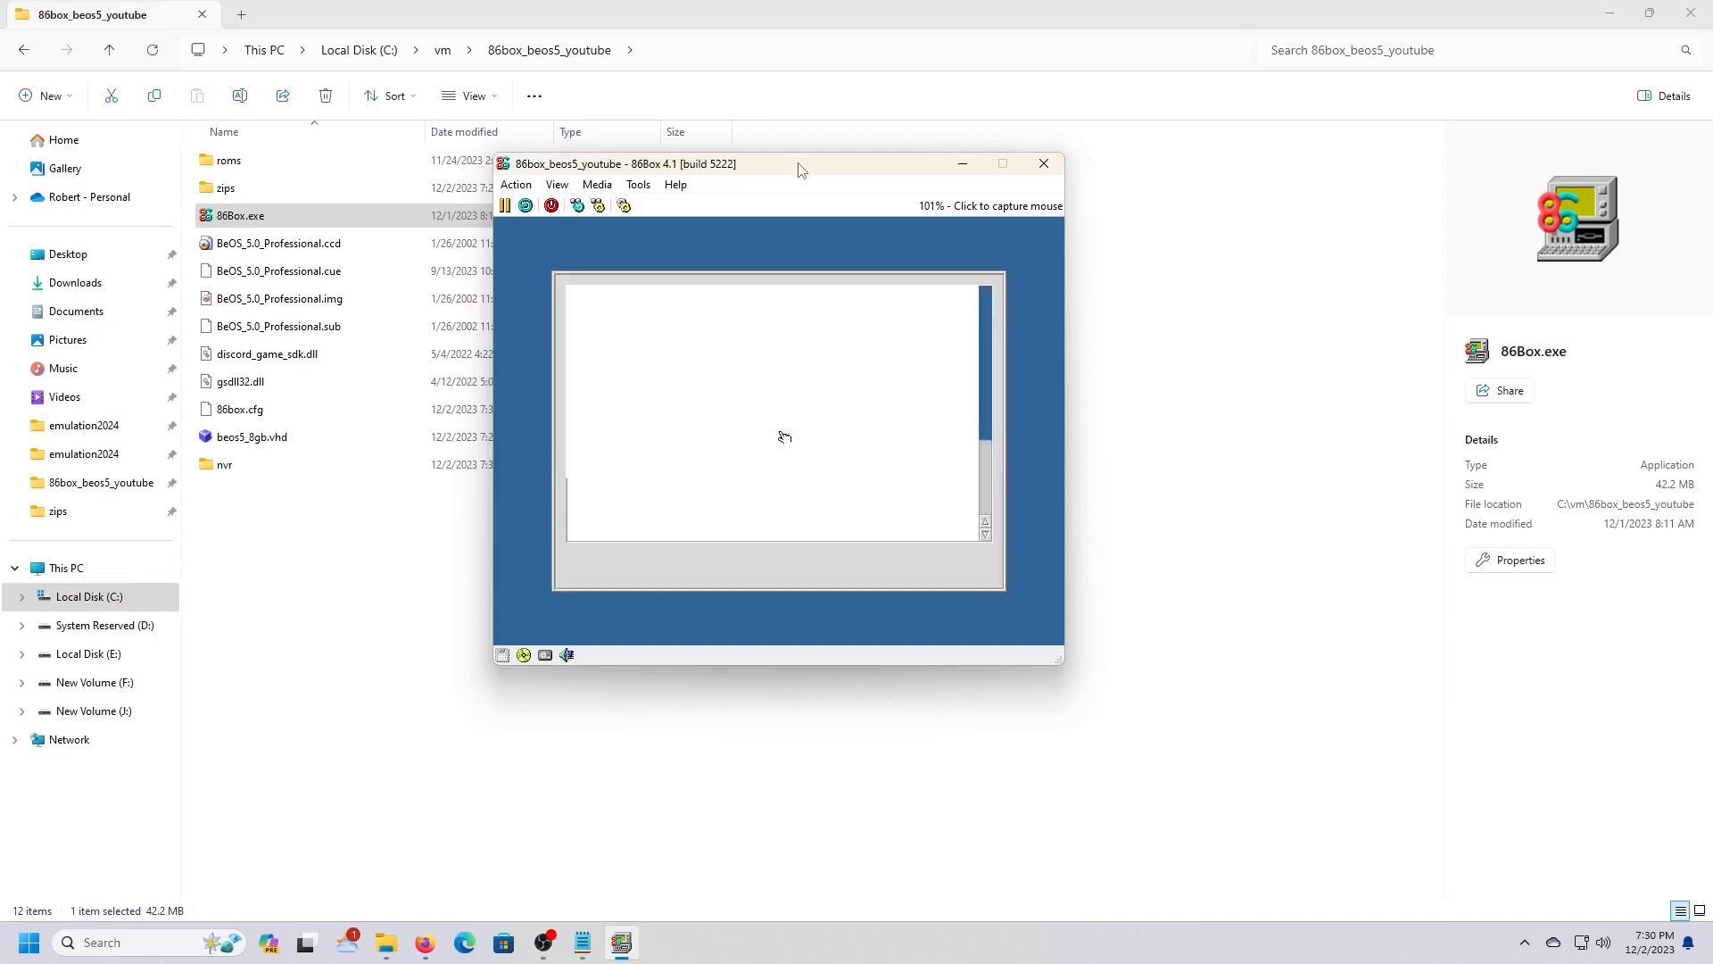
Step: Reposition the virtual machine window and agree to the BeOS end user license agreement
left_click_drag(800, 170, 873, 109)
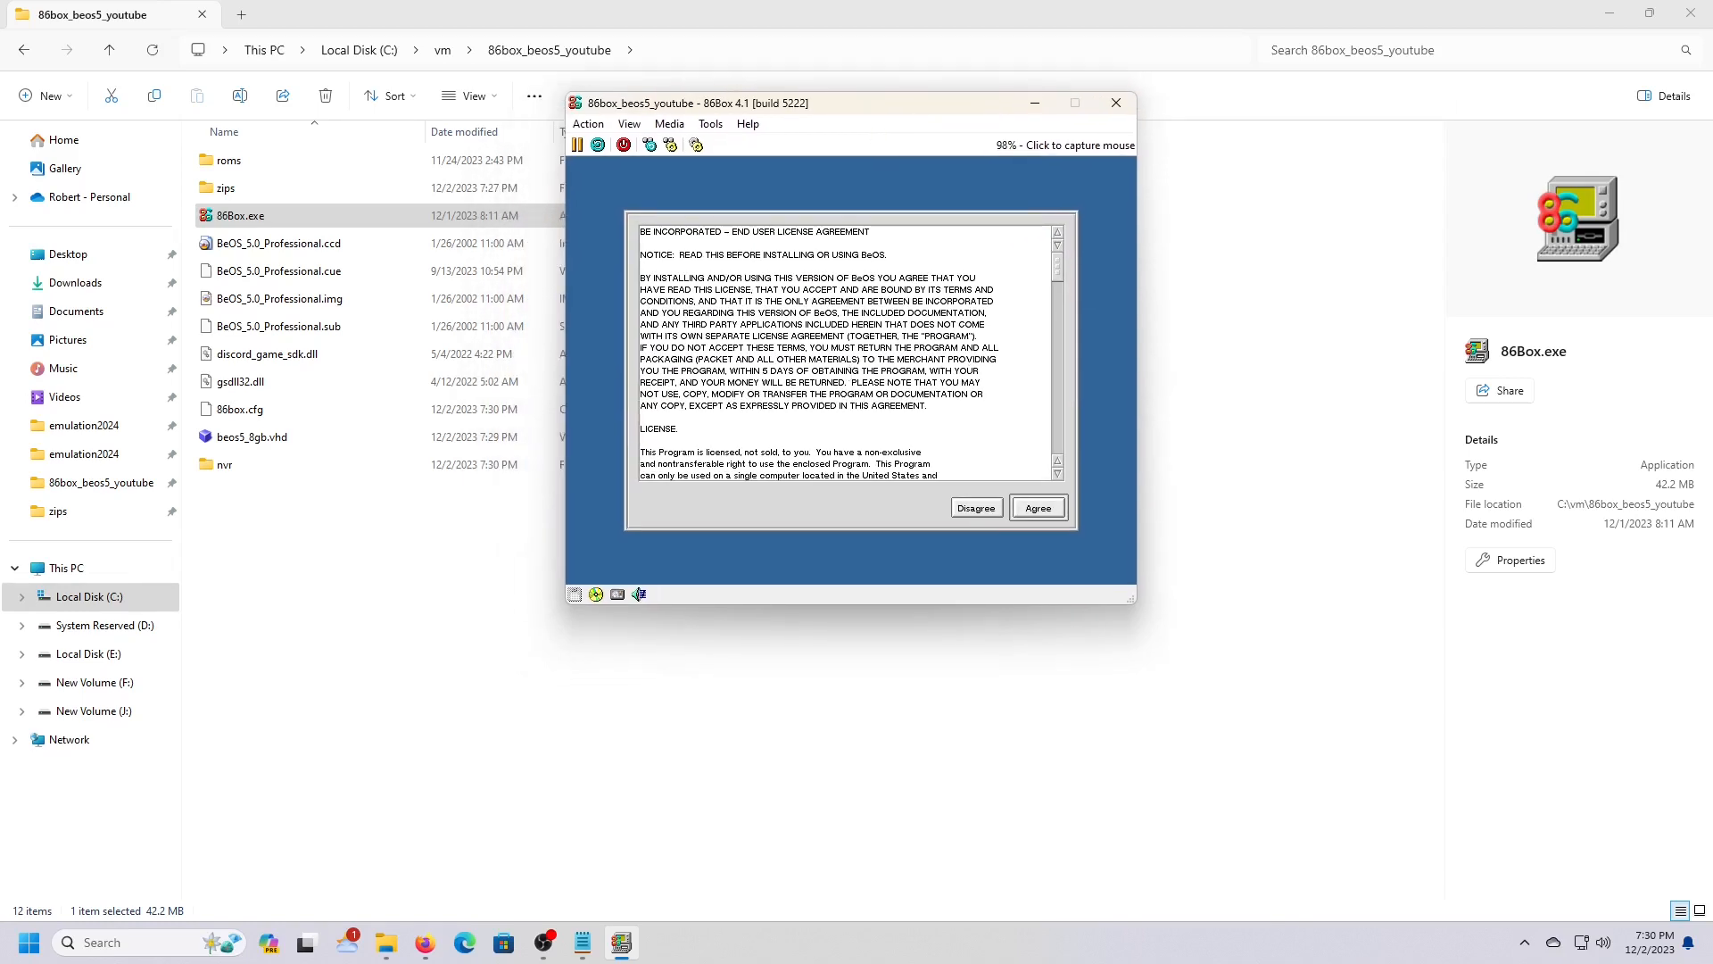
left_click(1065, 545)
left_click(1035, 506)
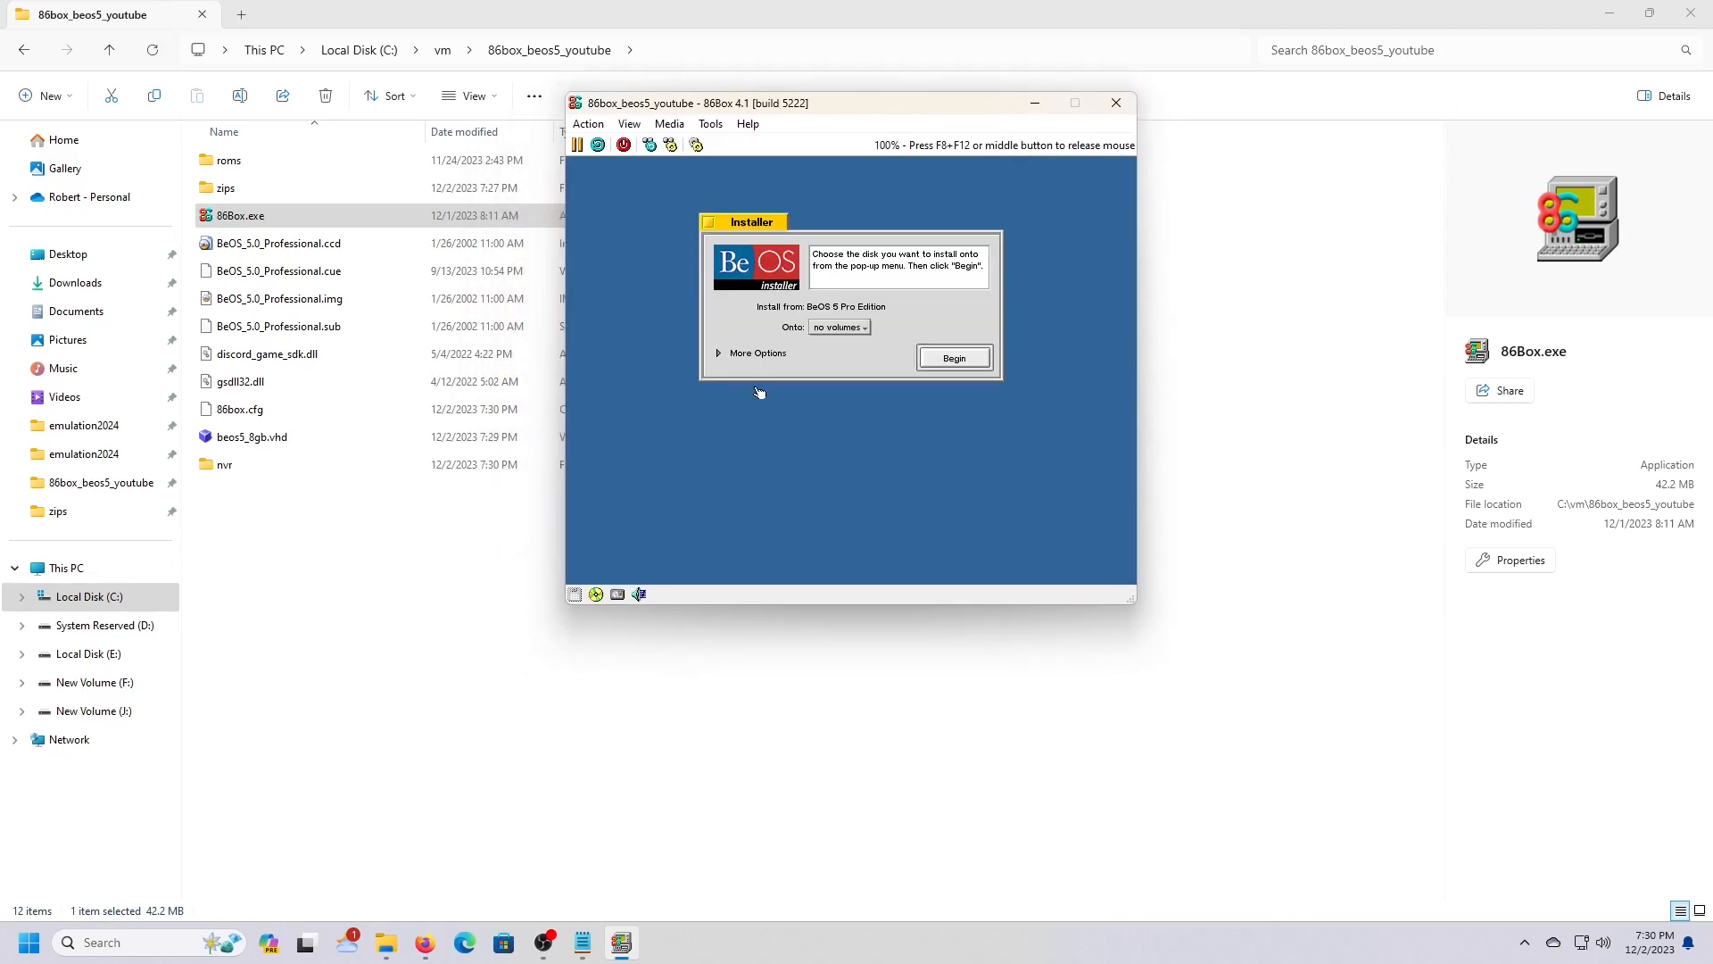
Step: Open the installer's partition setup and start an Intel-style partition map for the IDE hard disk
left_click(721, 355)
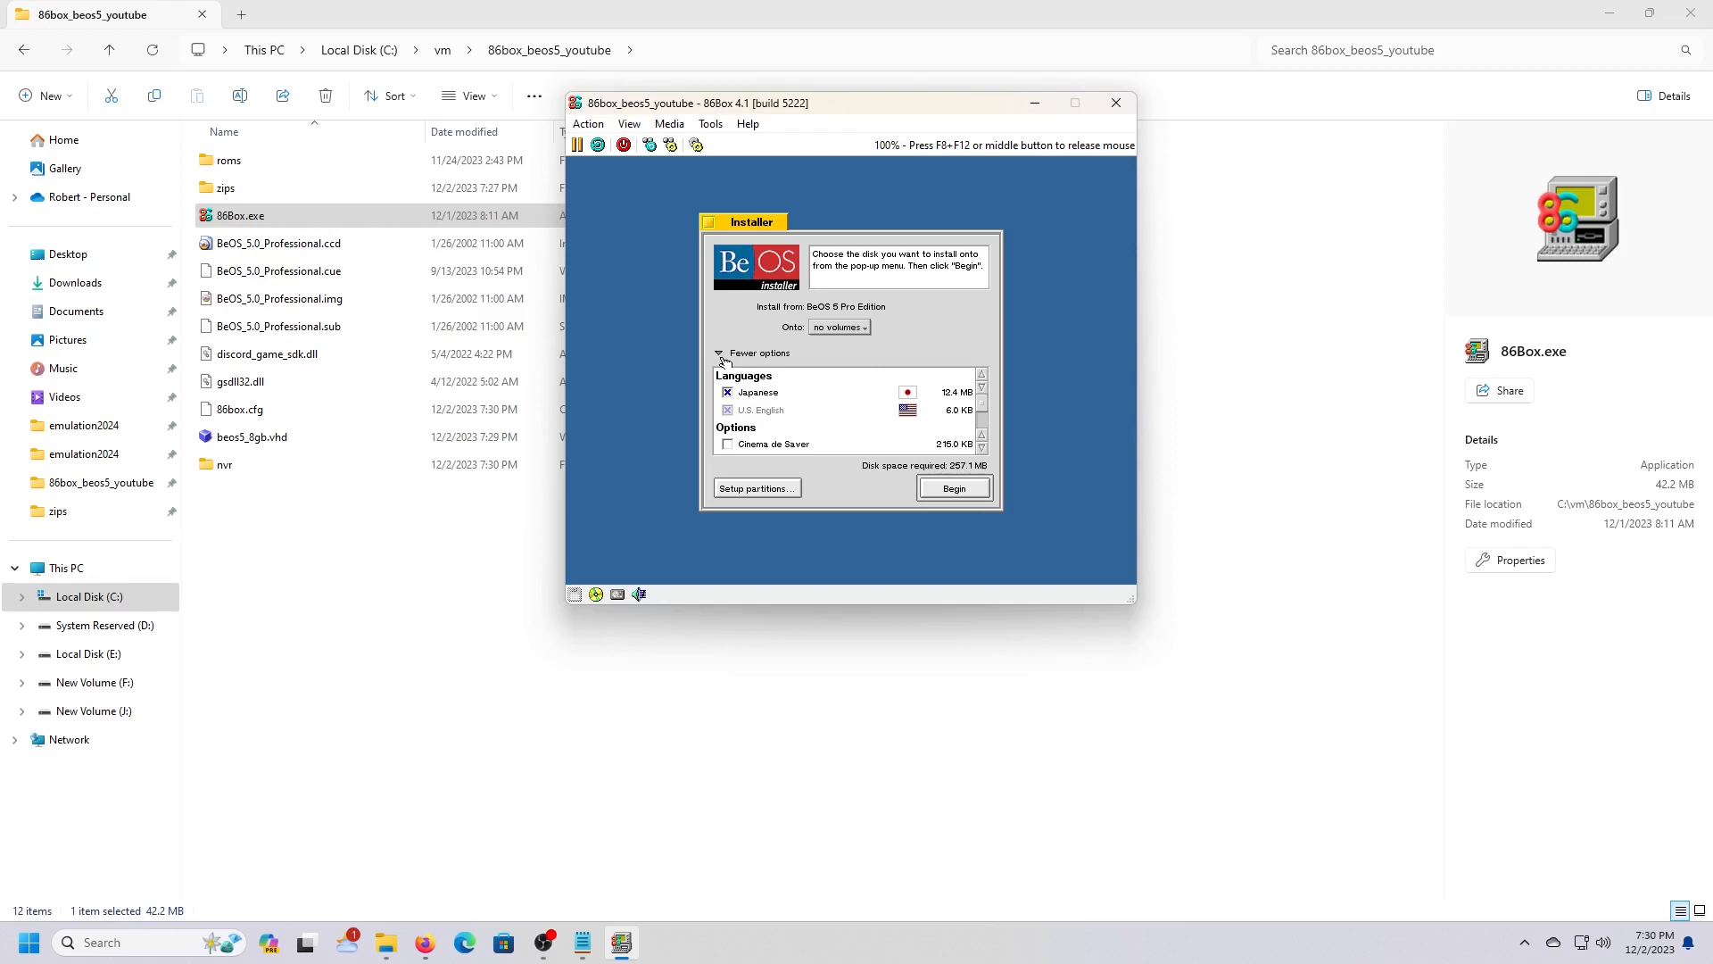
left_click(788, 491)
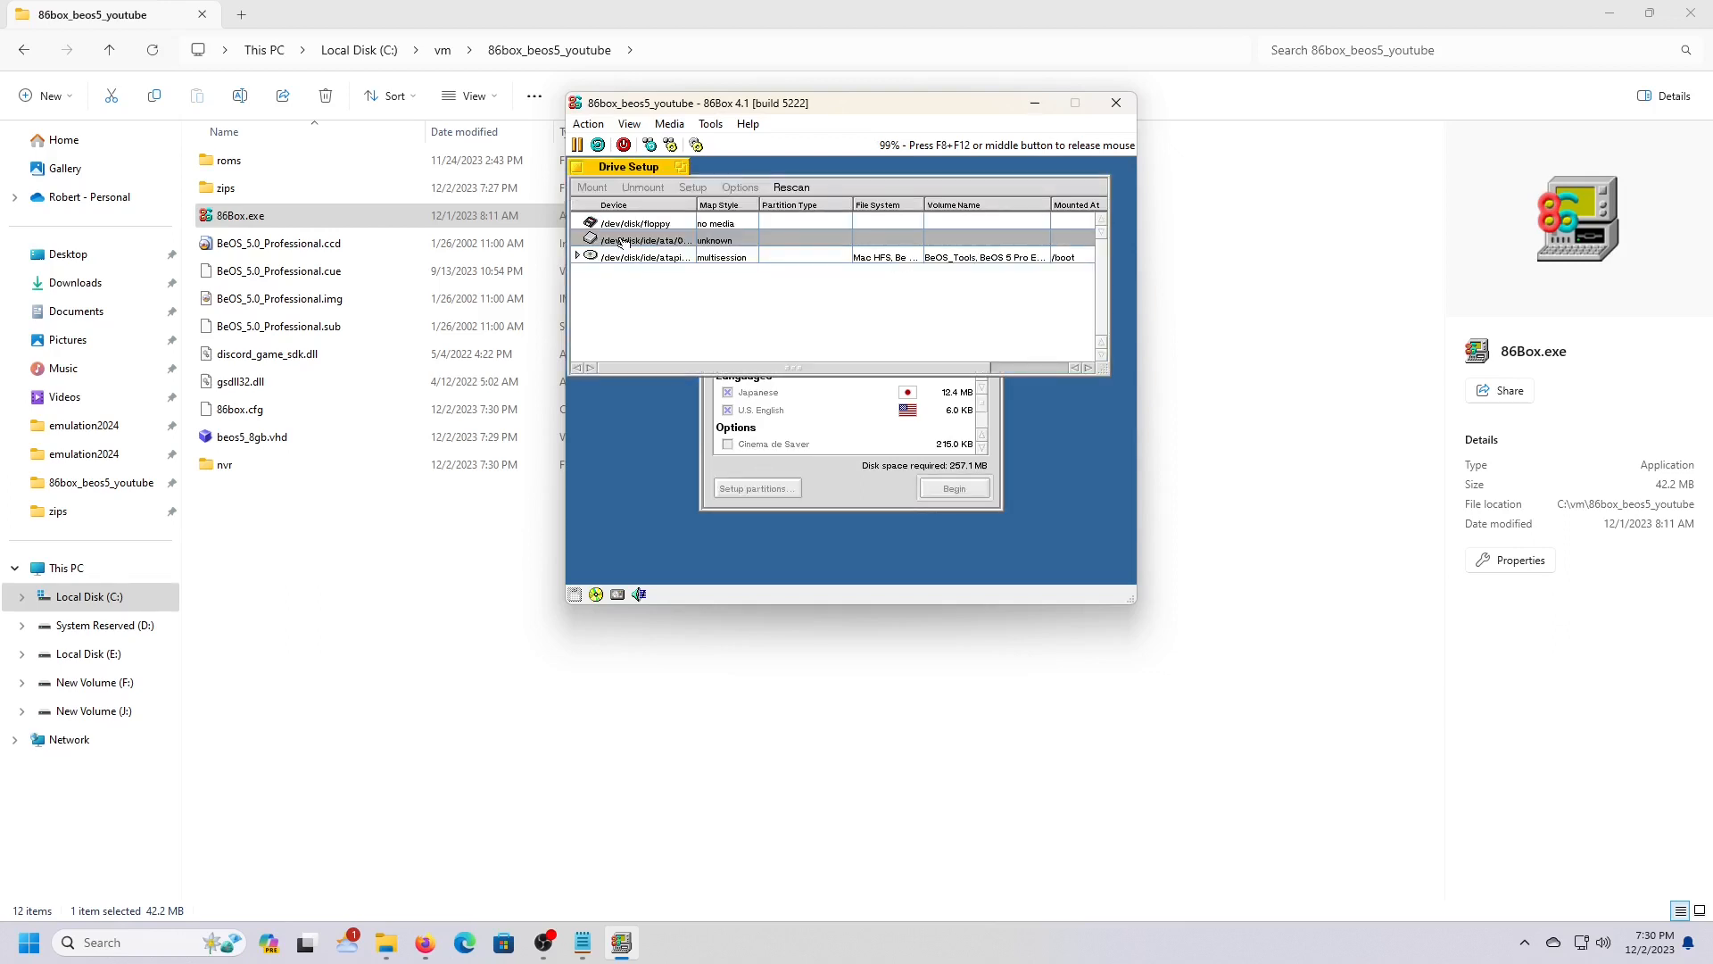
left_click(622, 241)
right_click(622, 242)
mouse_move(665, 278)
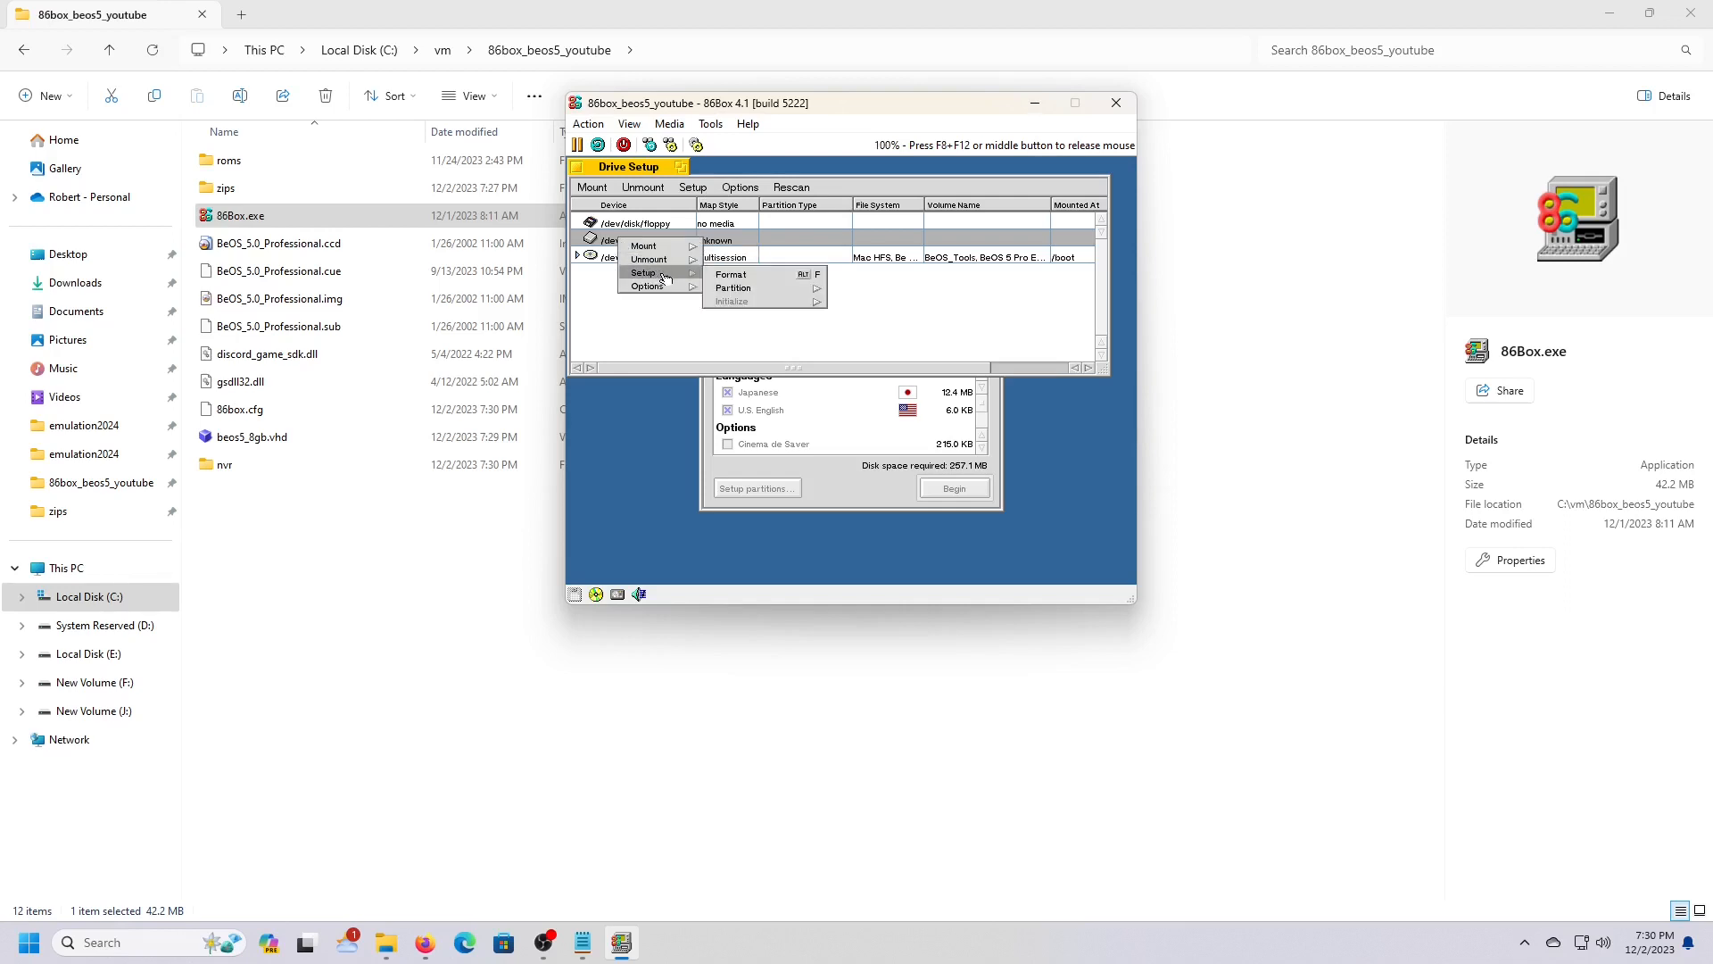
mouse_move(752, 290)
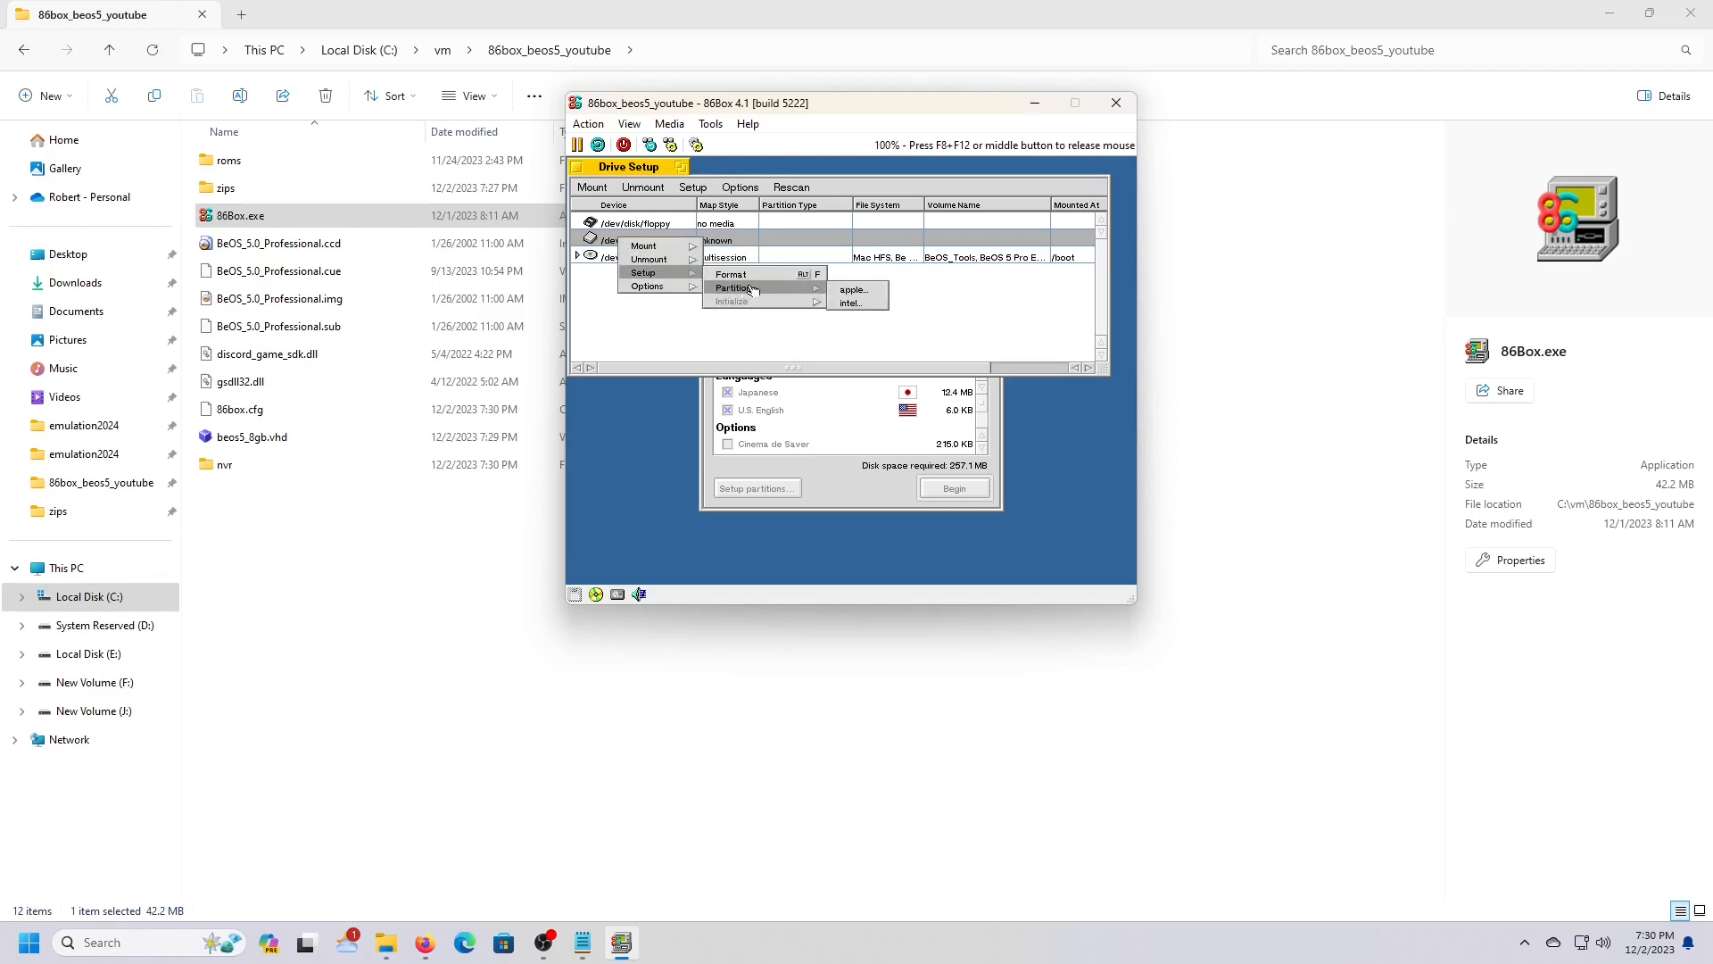
left_click(879, 304)
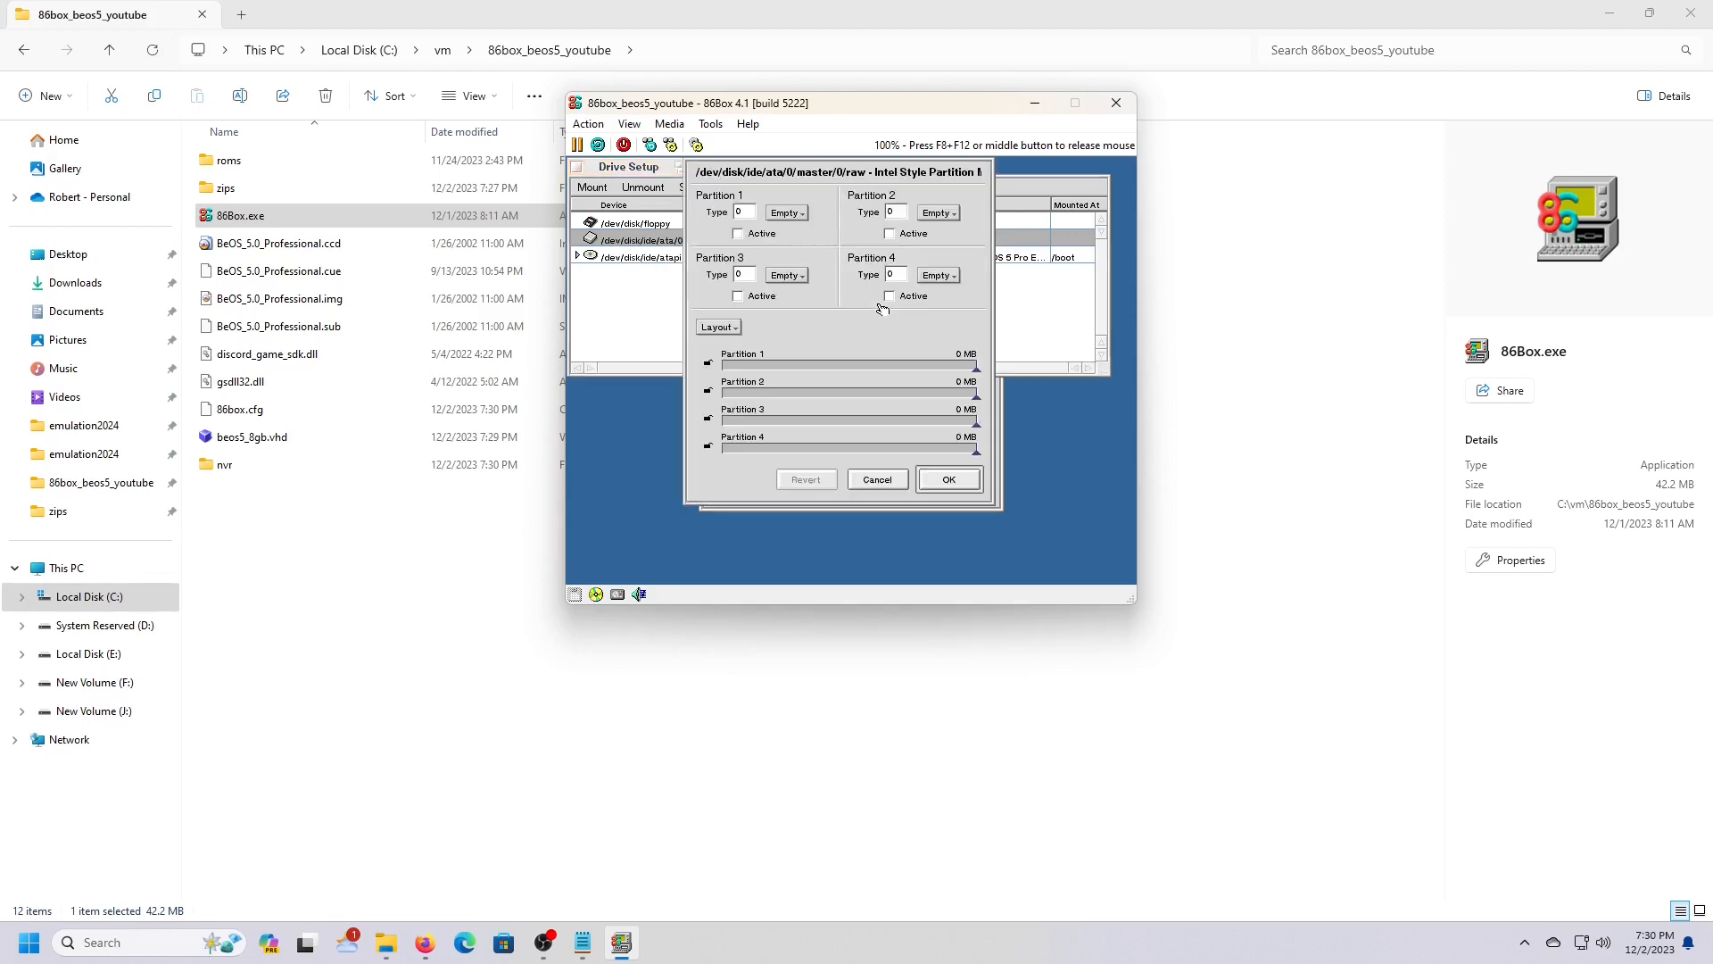
Step: Make partition 1 an active BeOS partition spanning the full 8181 MB and save the partition map
left_click(797, 214)
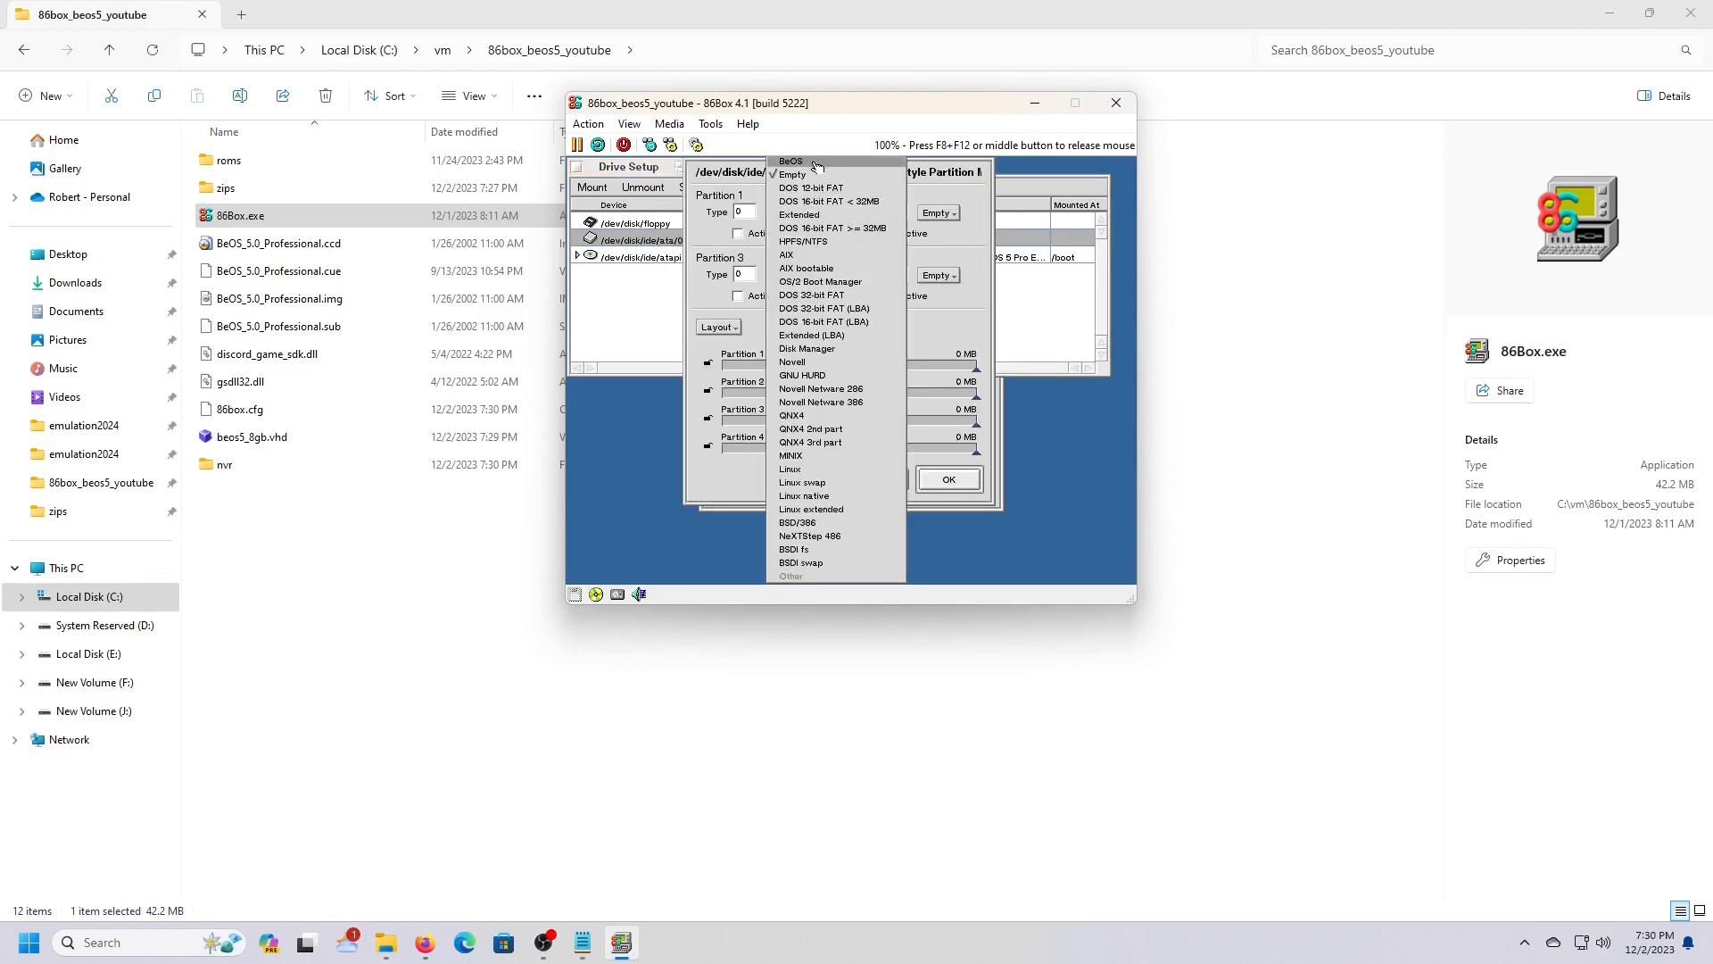
left_click(814, 163)
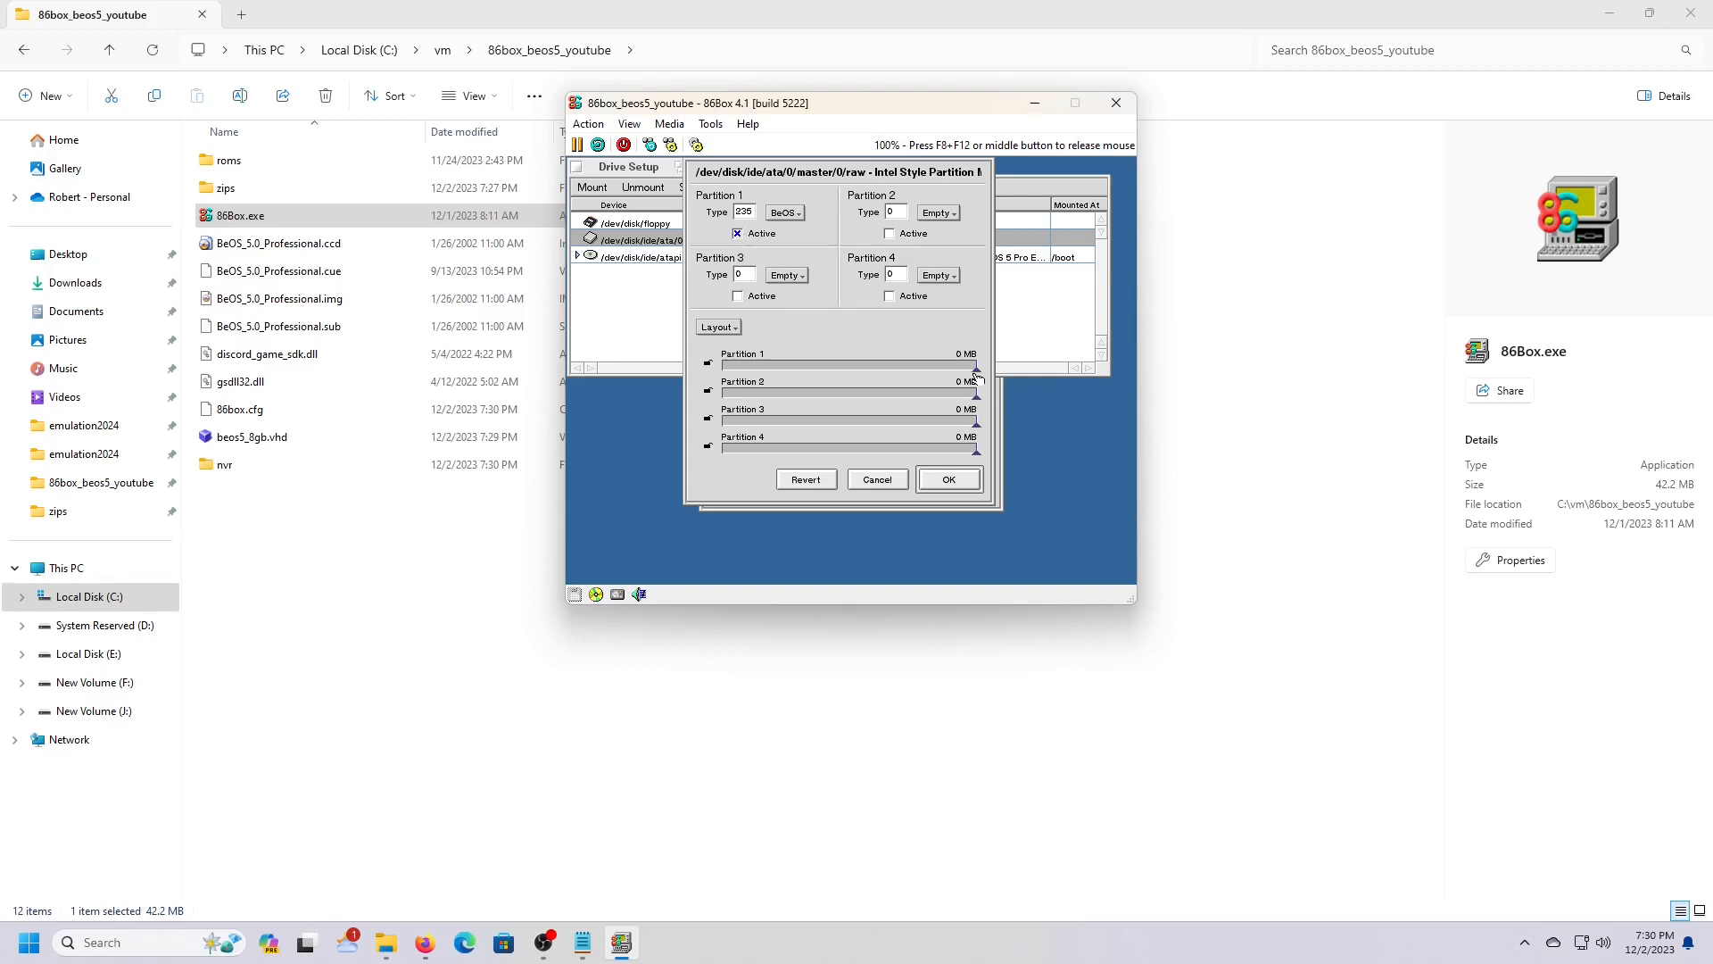
left_click_drag(977, 373, 684, 377)
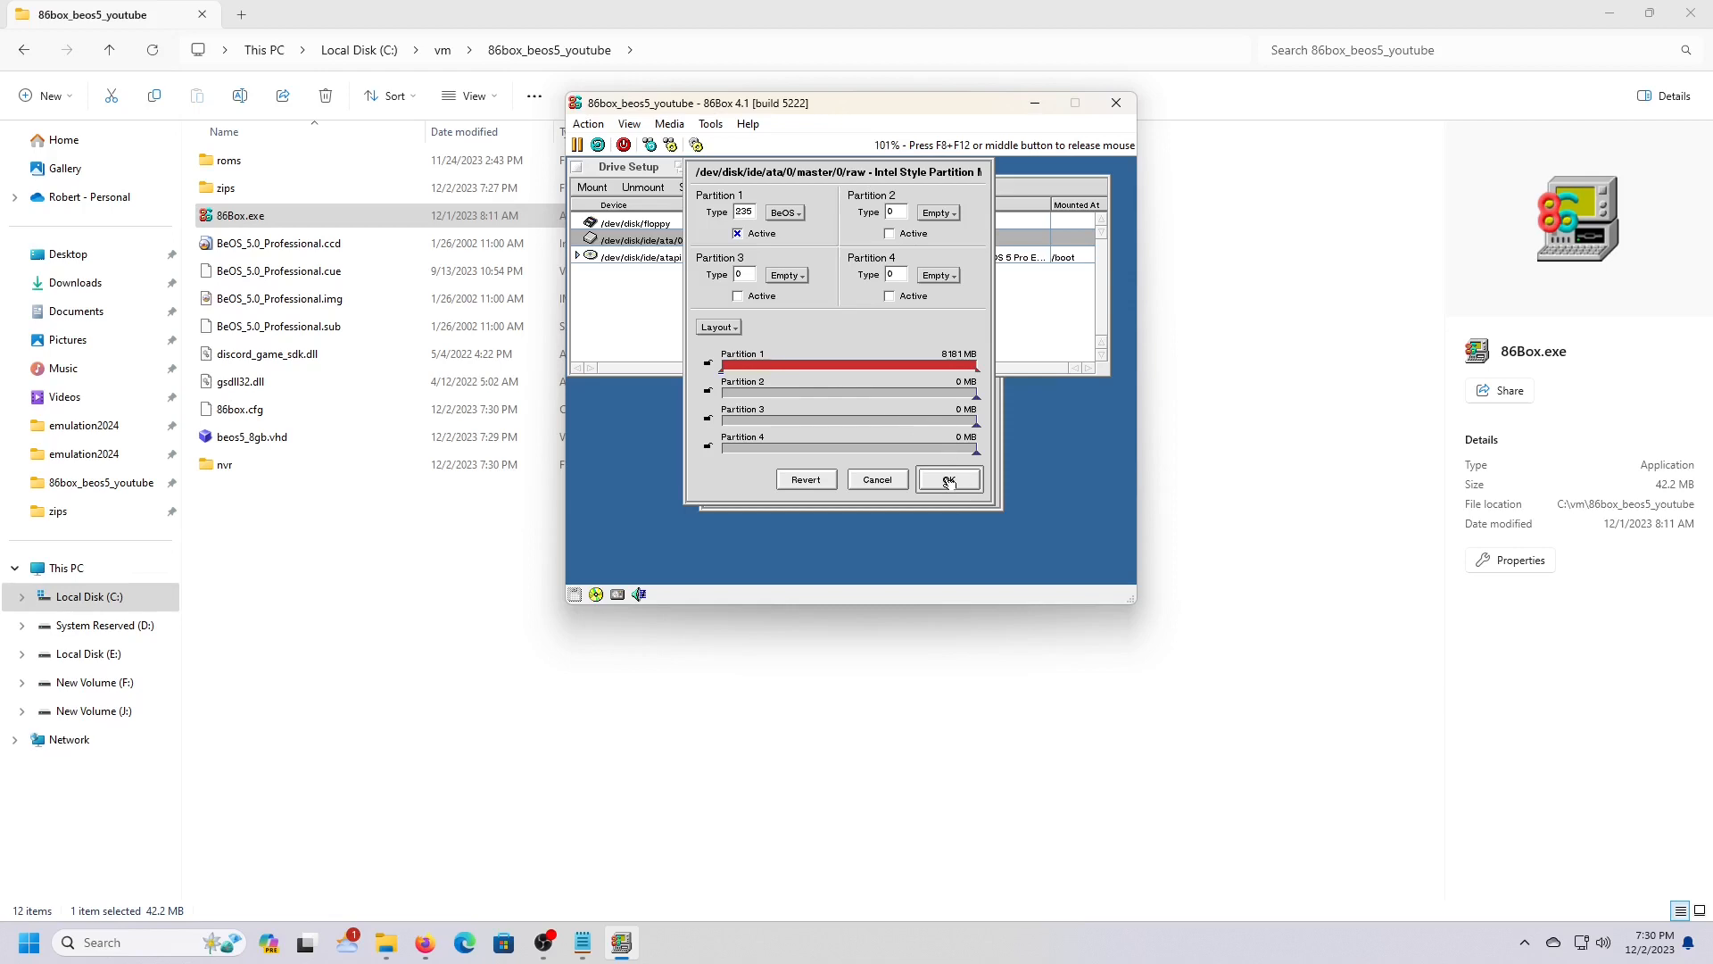
left_click(949, 482)
left_click(867, 288)
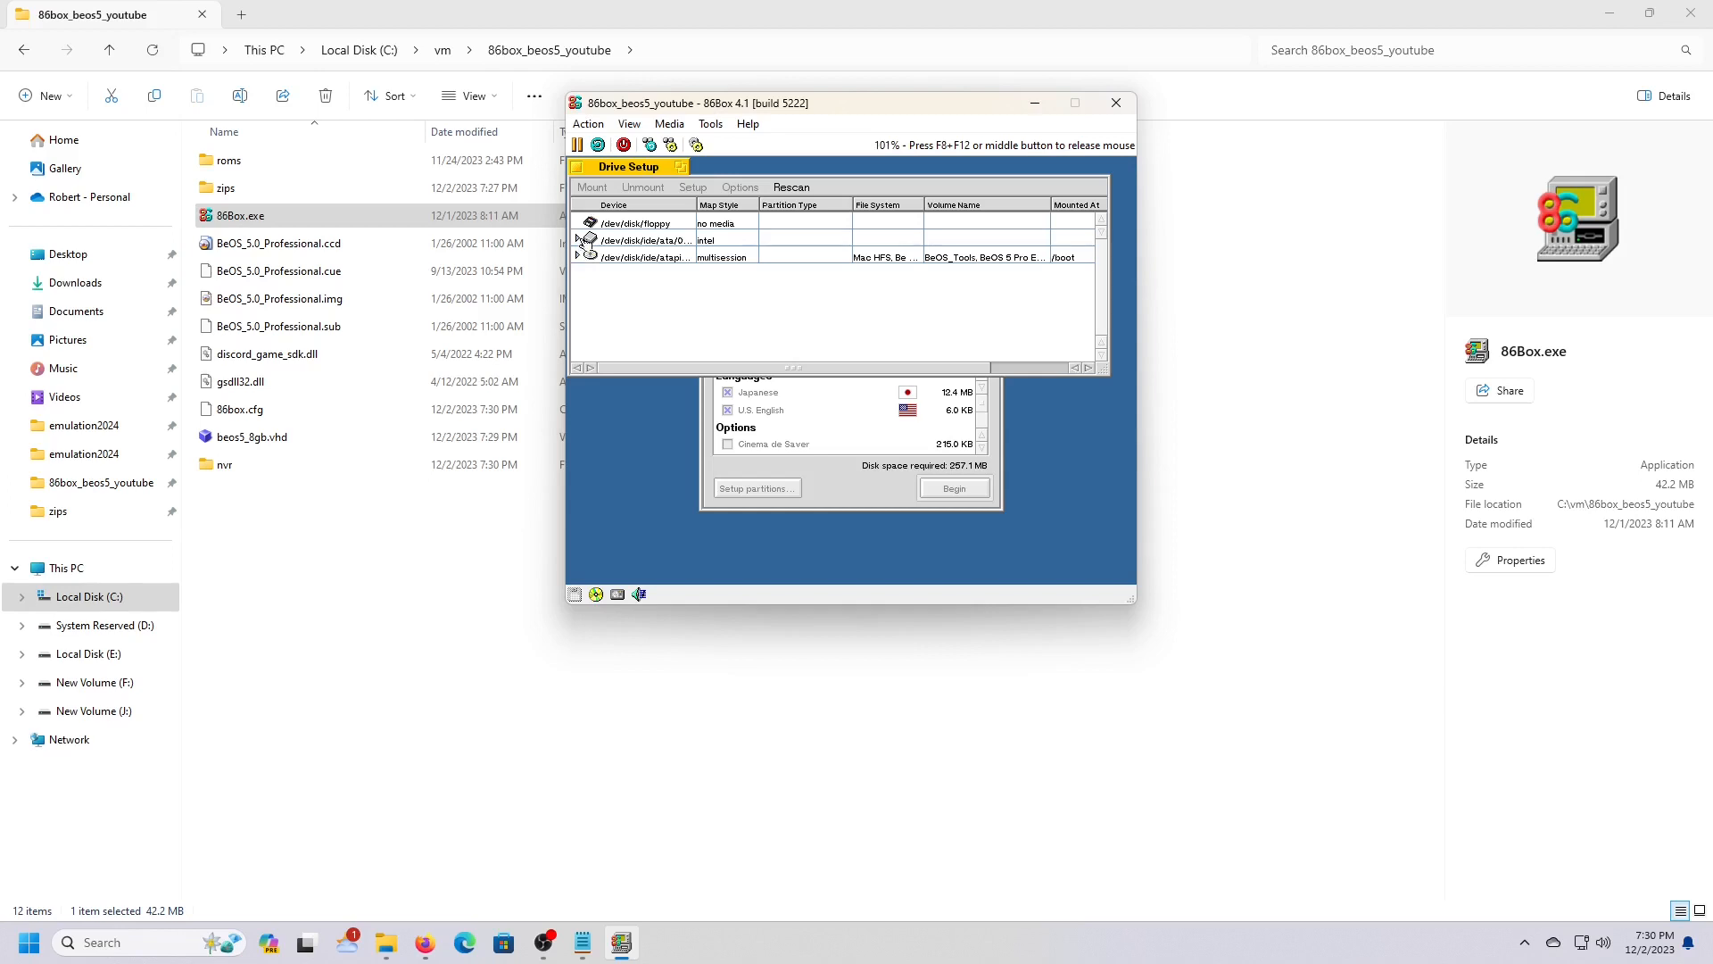
Step: Initialize the hard disk's BeOS partition with the Be File System under the volume name BeOS5 HD, mount it, and close Drive Setup
left_click(579, 240)
left_click(615, 241)
right_click(616, 241)
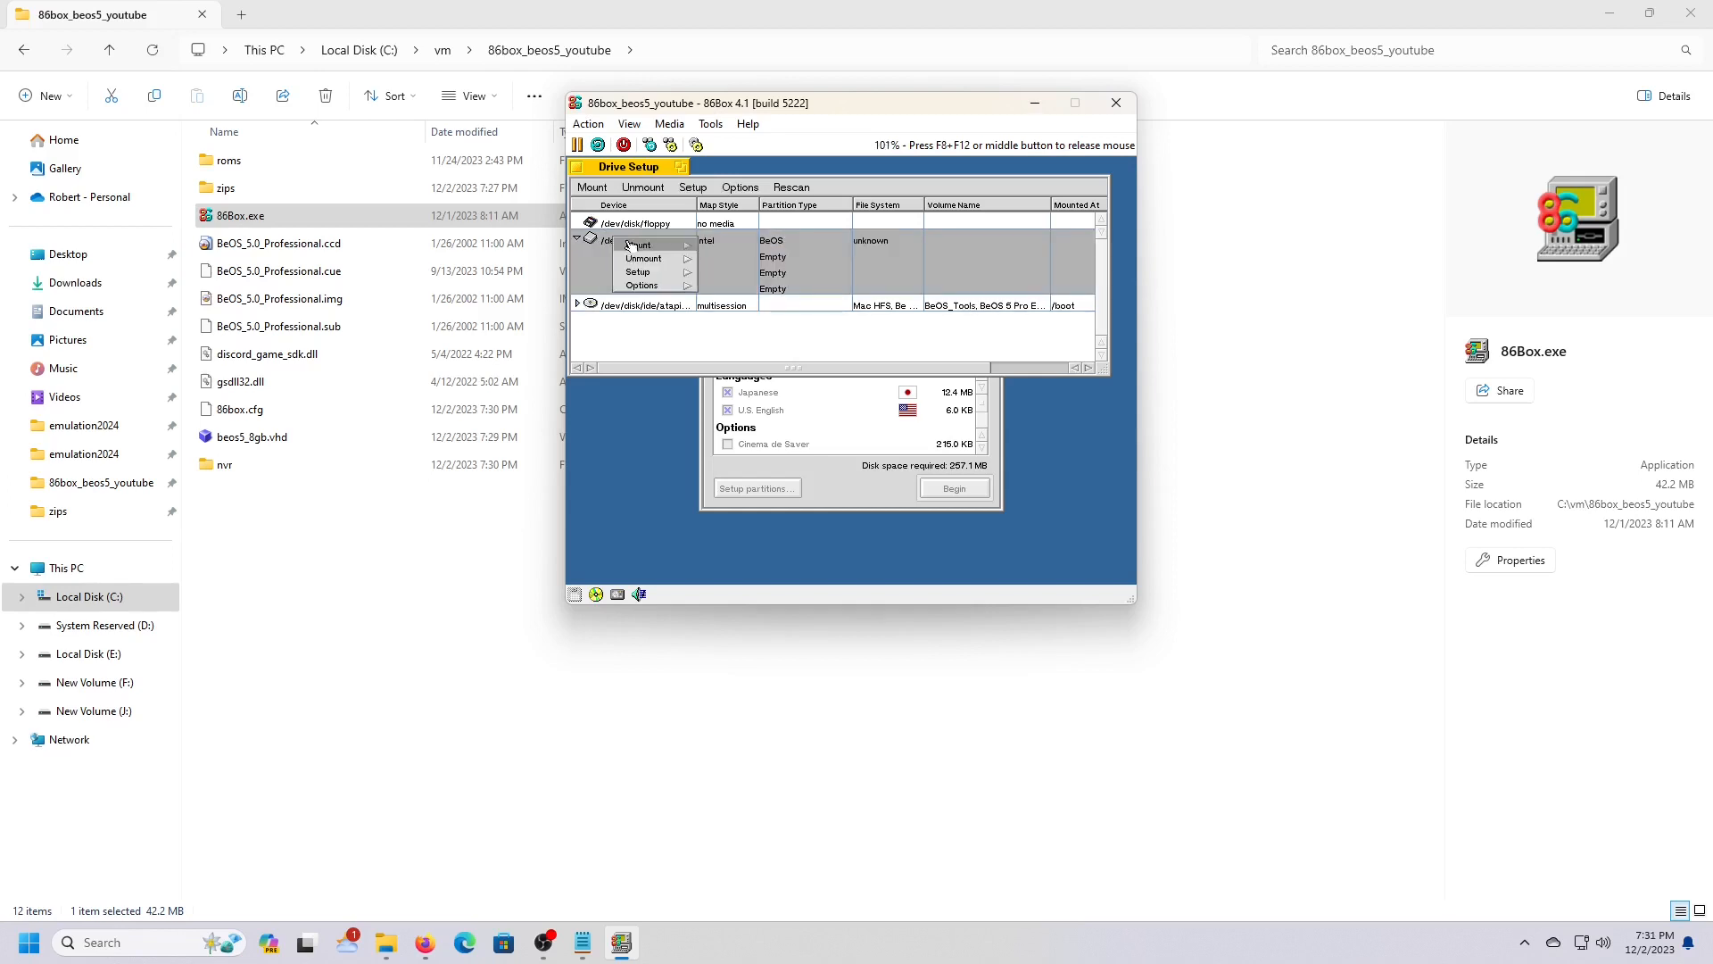
mouse_move(660, 271)
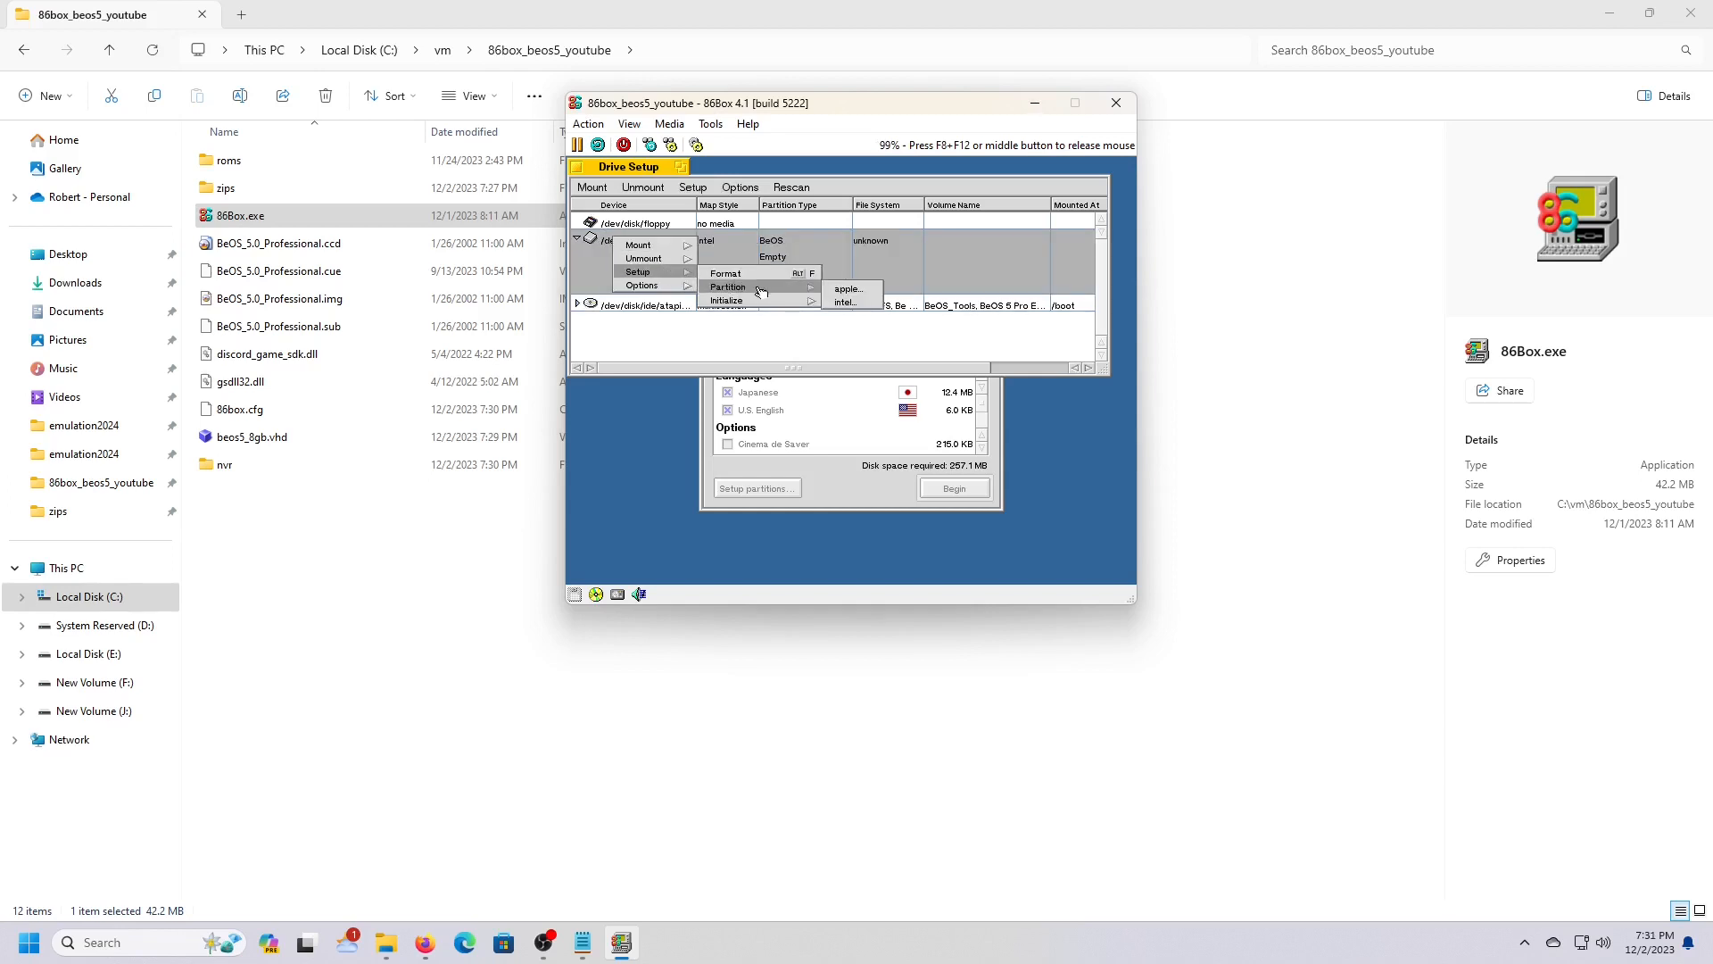
mouse_move(789, 304)
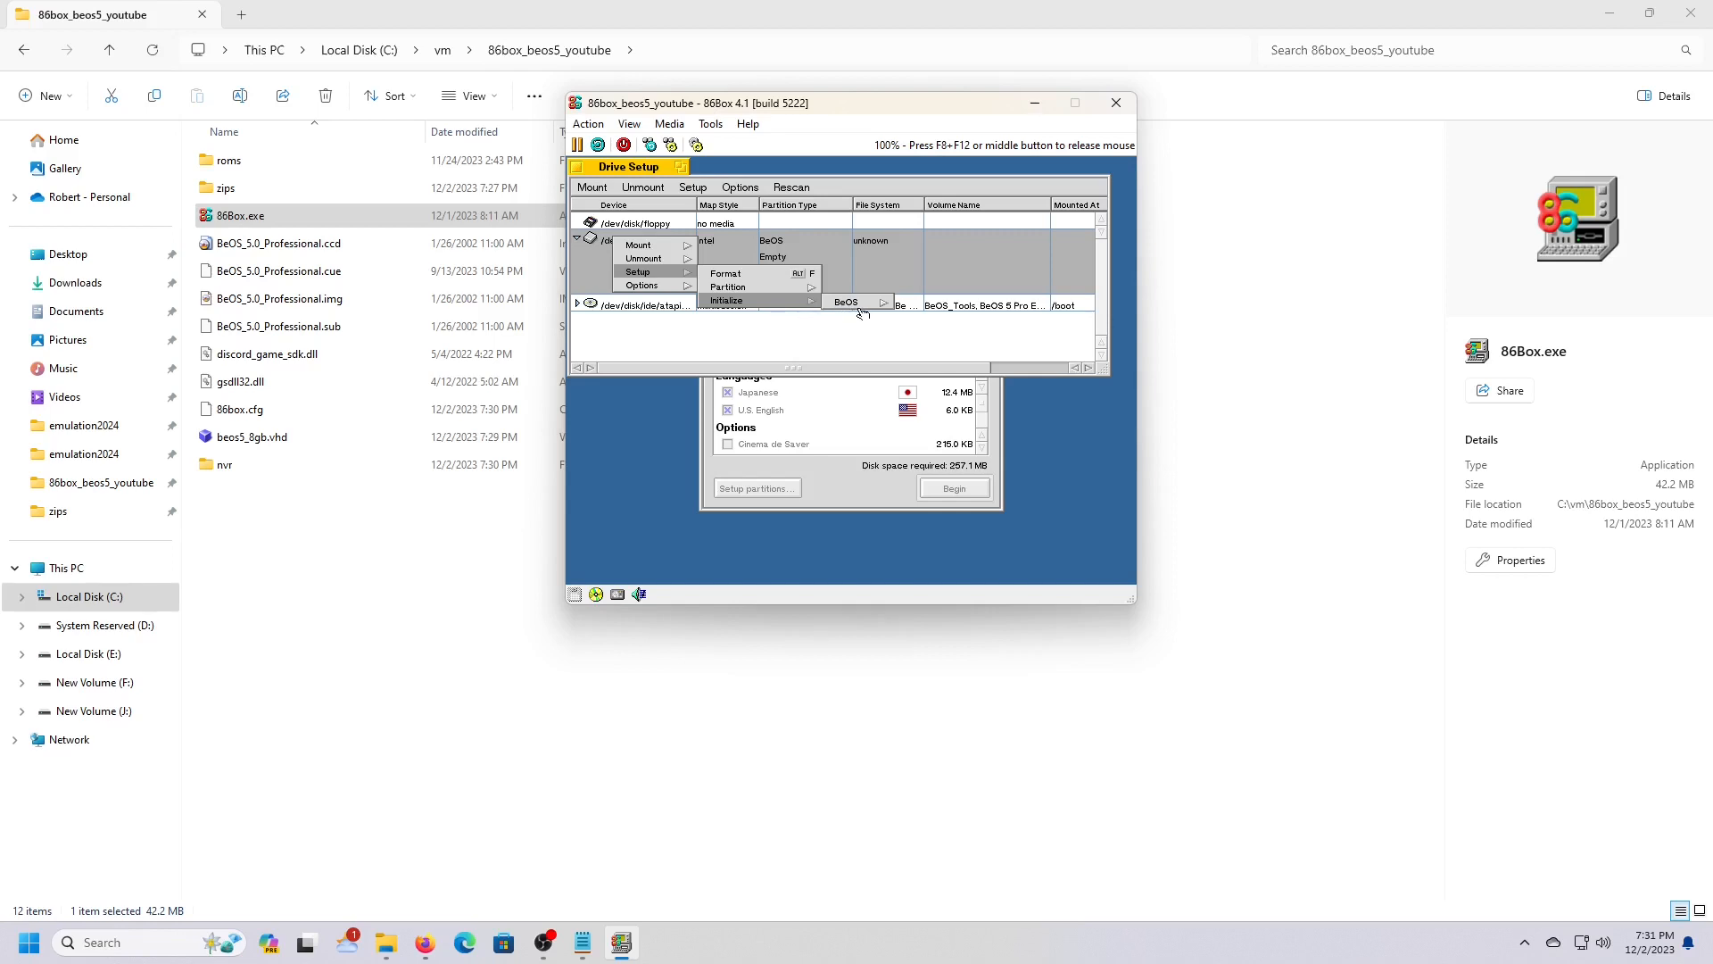
mouse_move(862, 305)
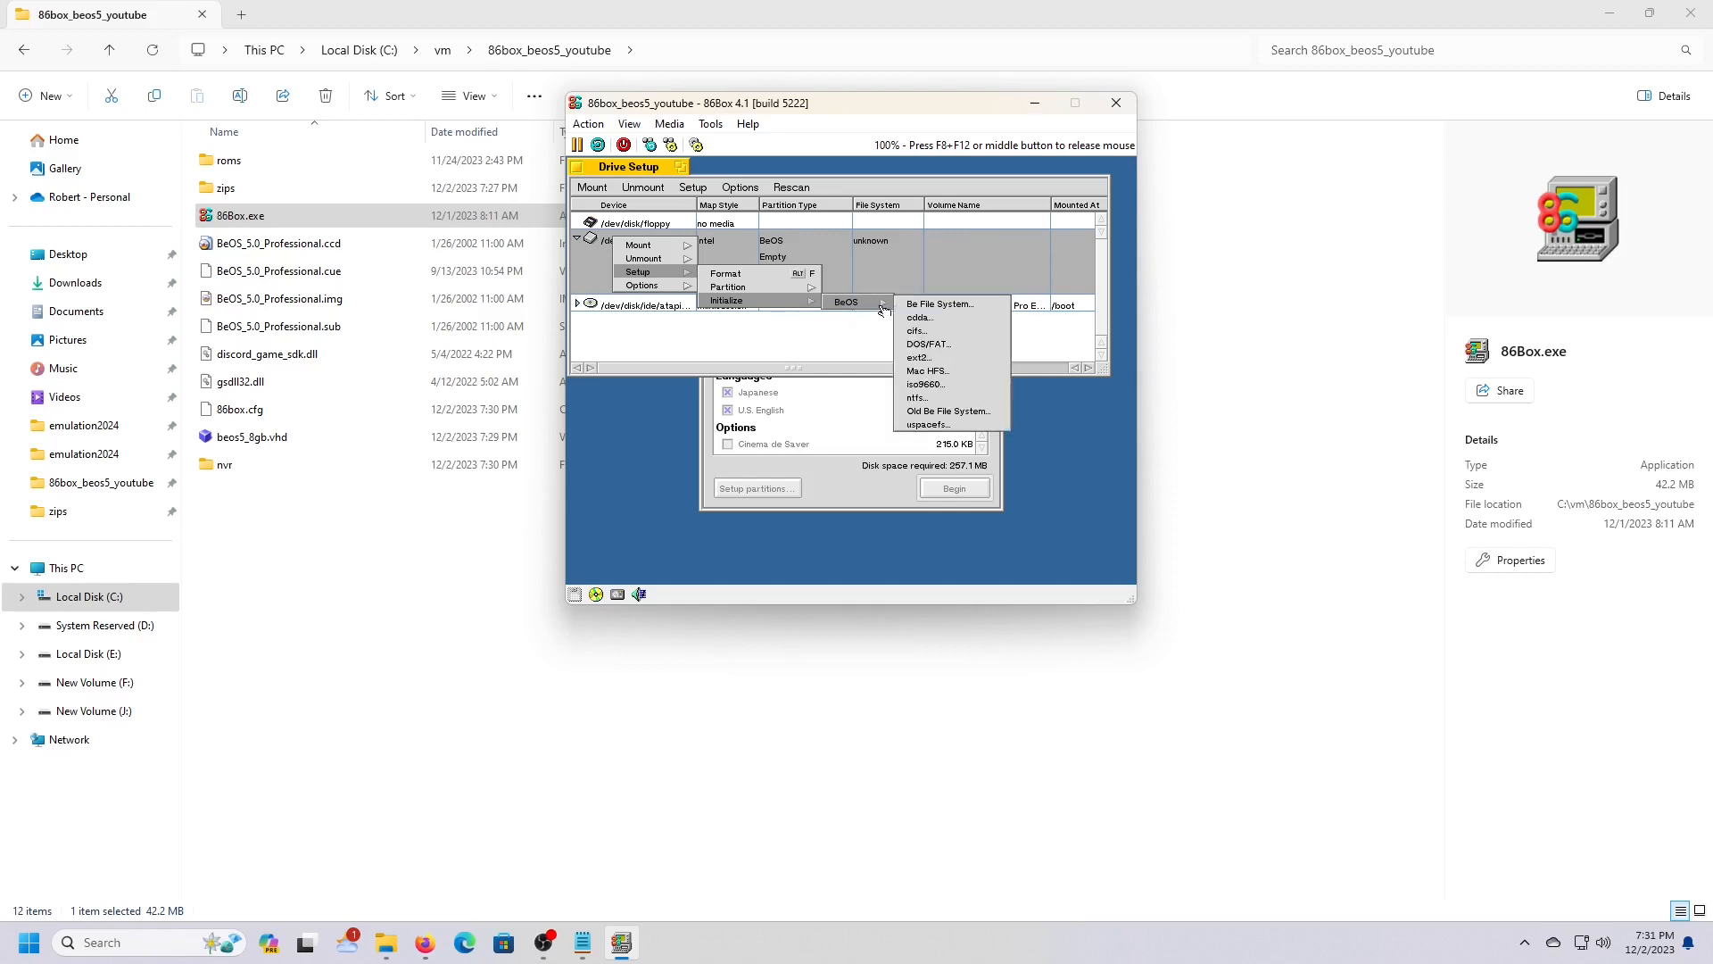
left_click(926, 306)
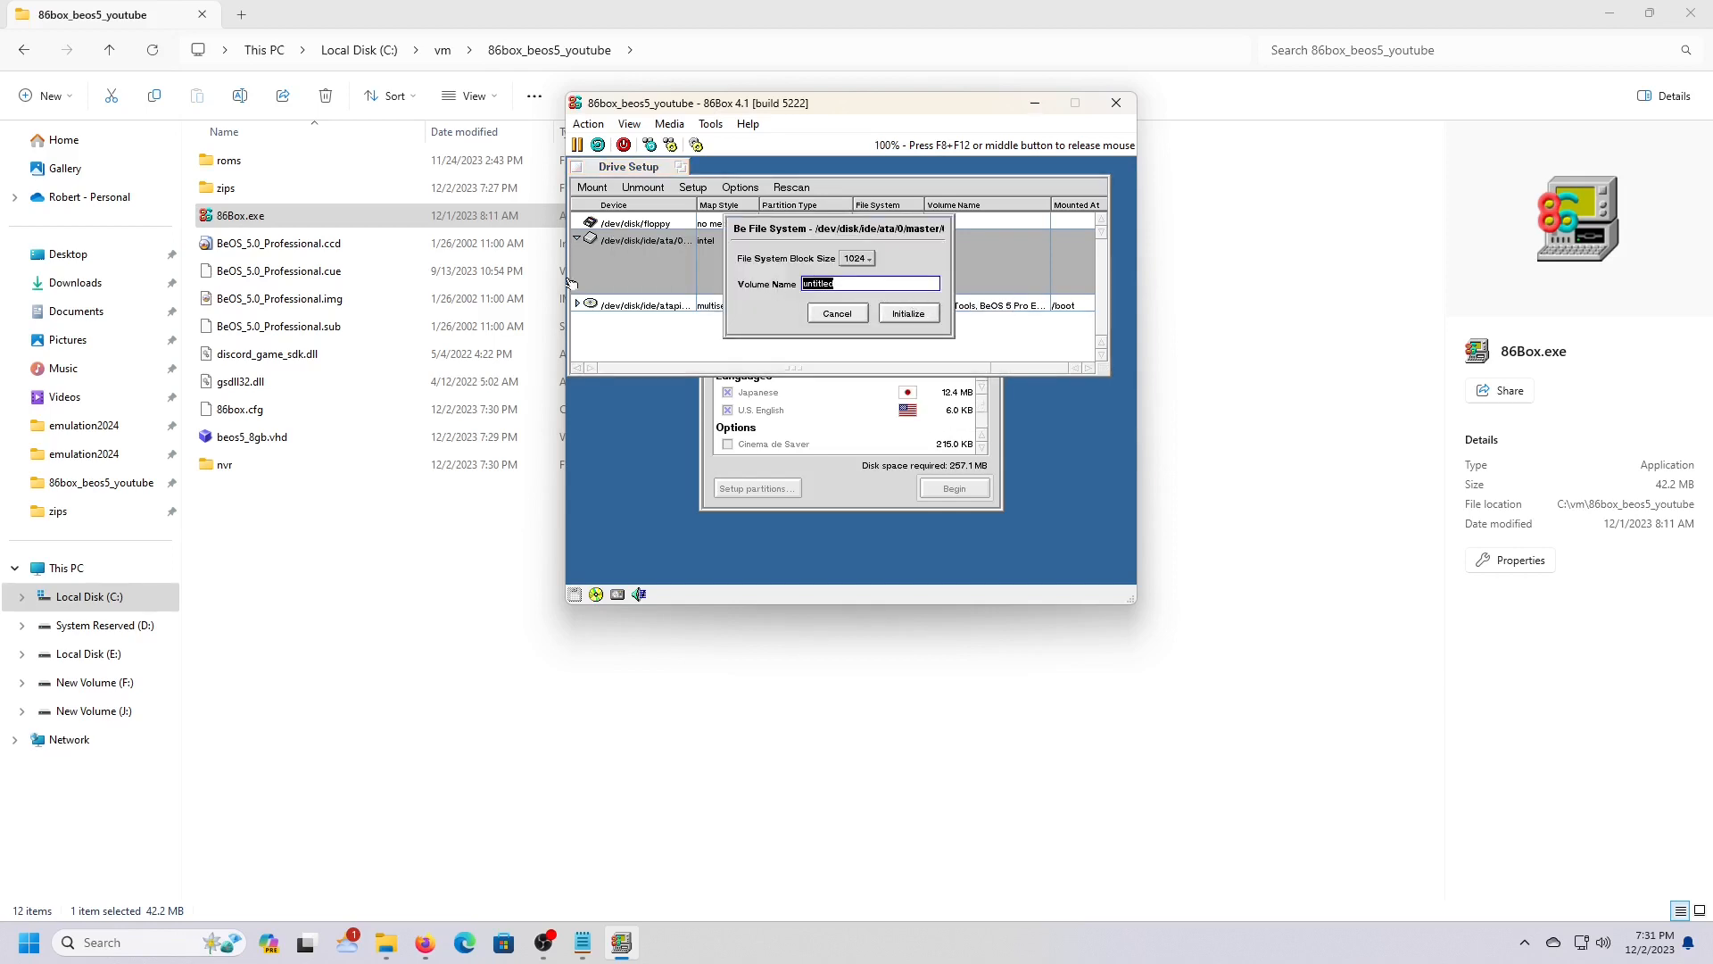
type("BeOS5 HD")
left_click(912, 313)
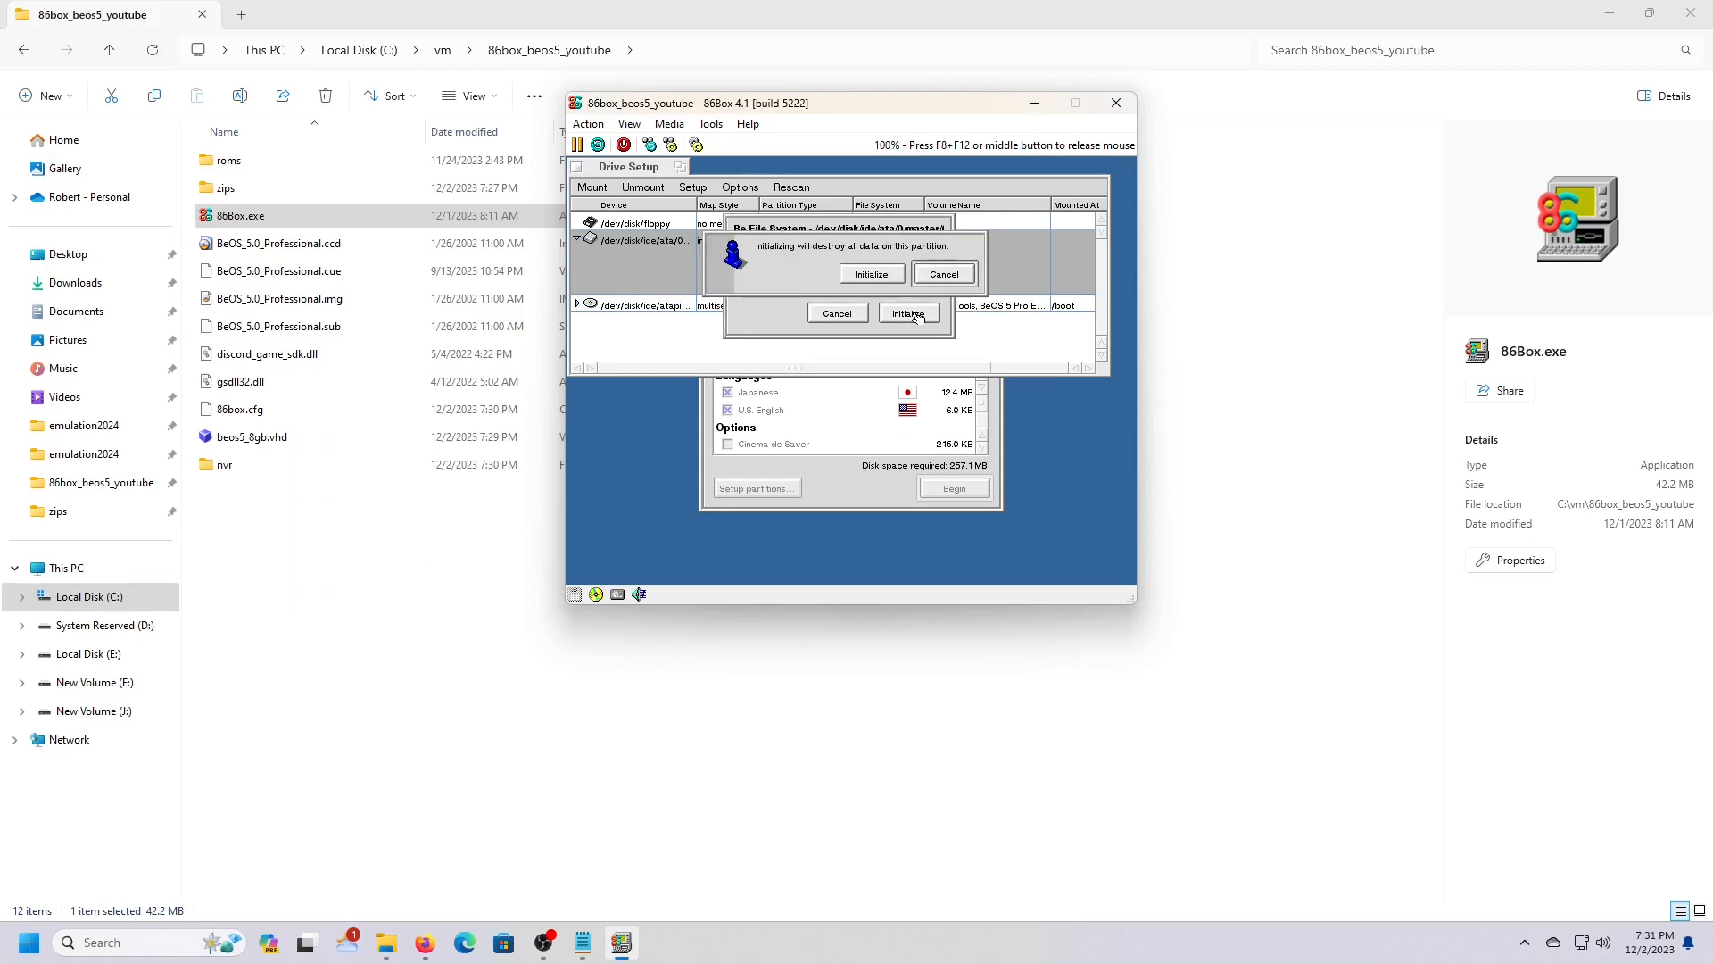
left_click(870, 275)
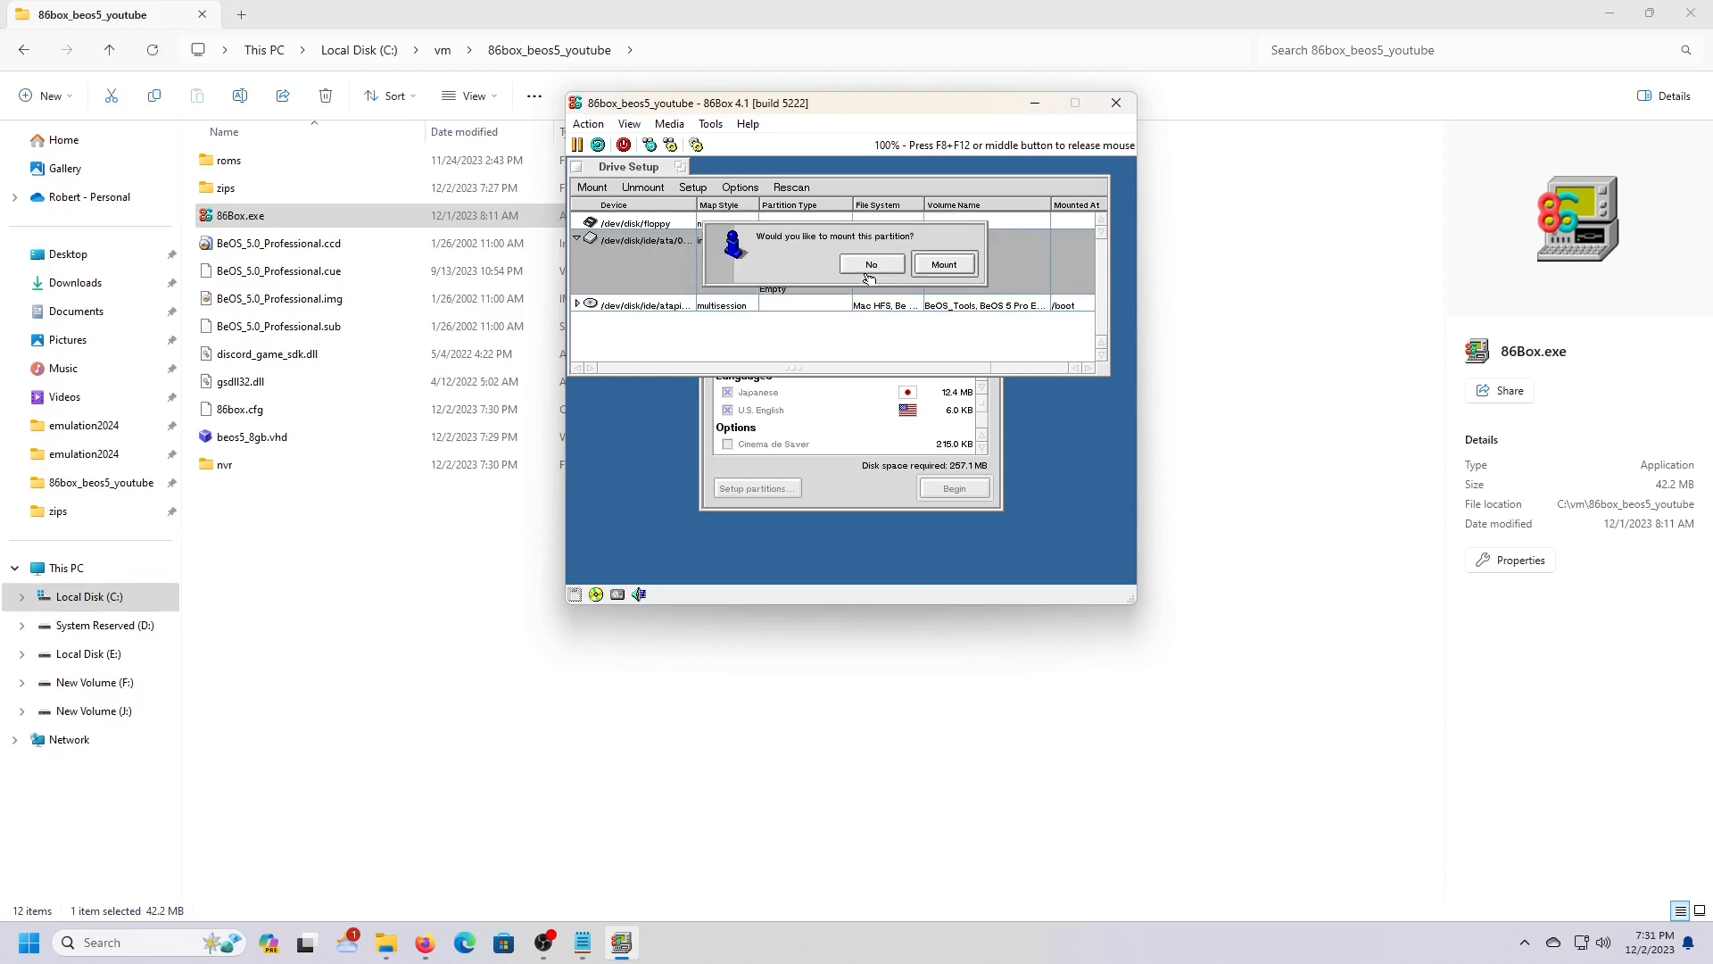
left_click(952, 264)
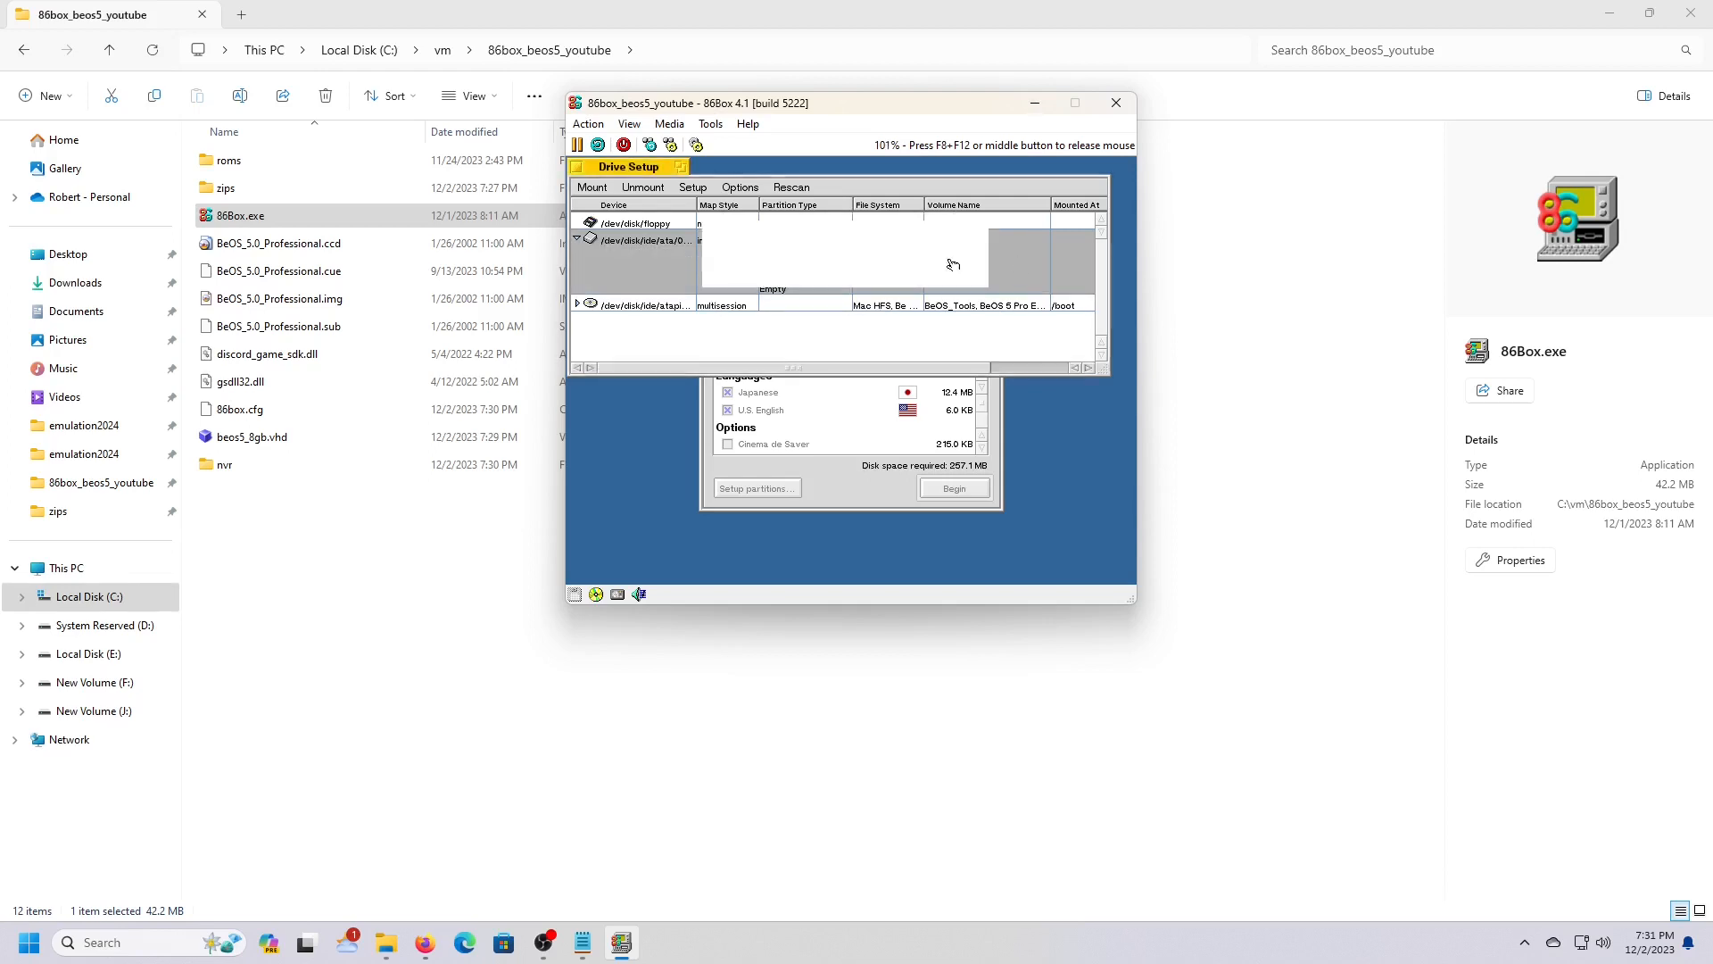
left_click(578, 168)
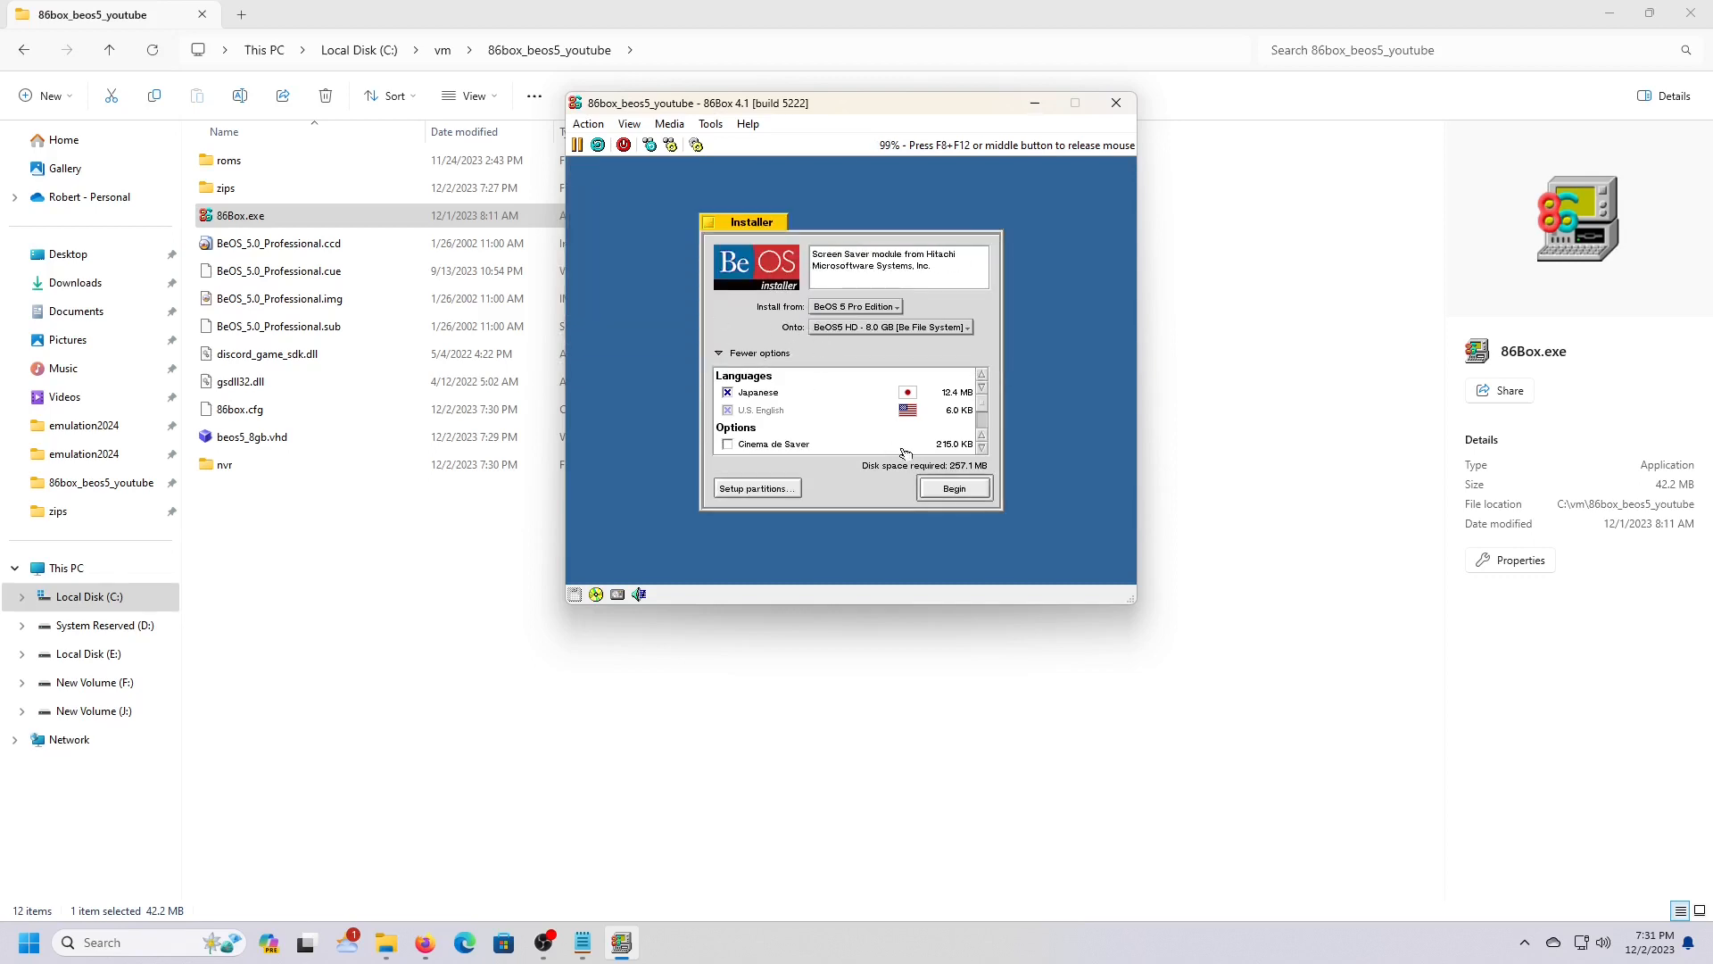
Step: Add the Cinema de Saver, Experimental and GNU Sources options to the installation
left_click(727, 444)
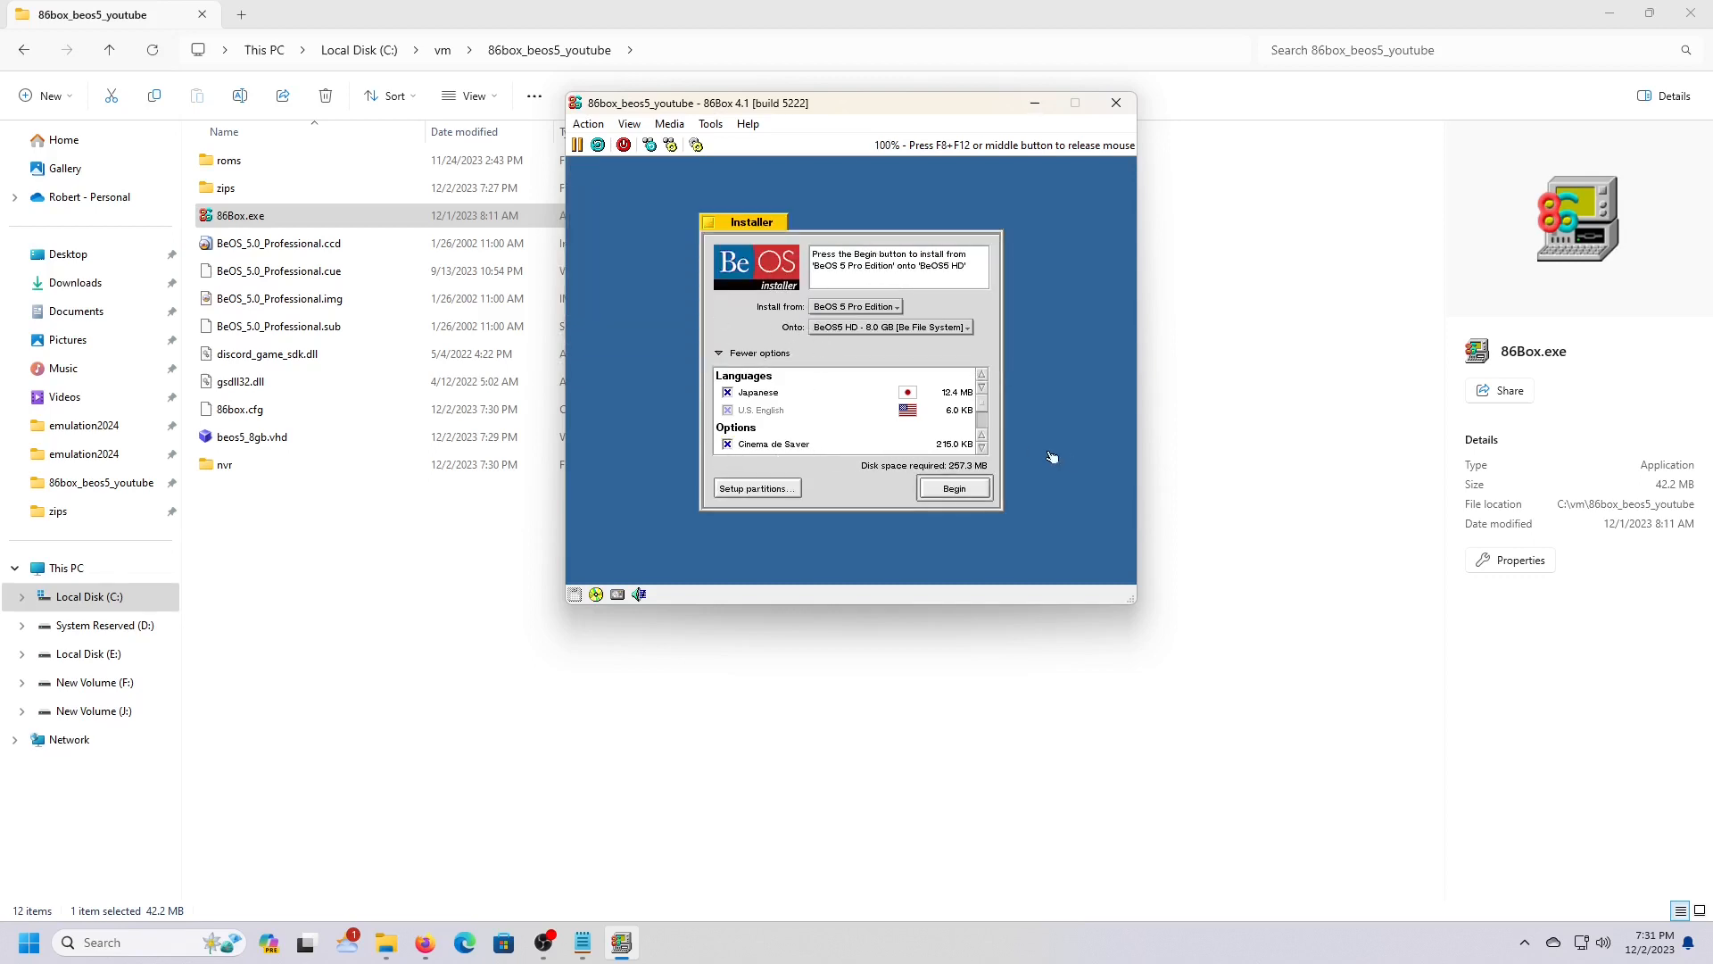
scroll(831, 429, "down", 4)
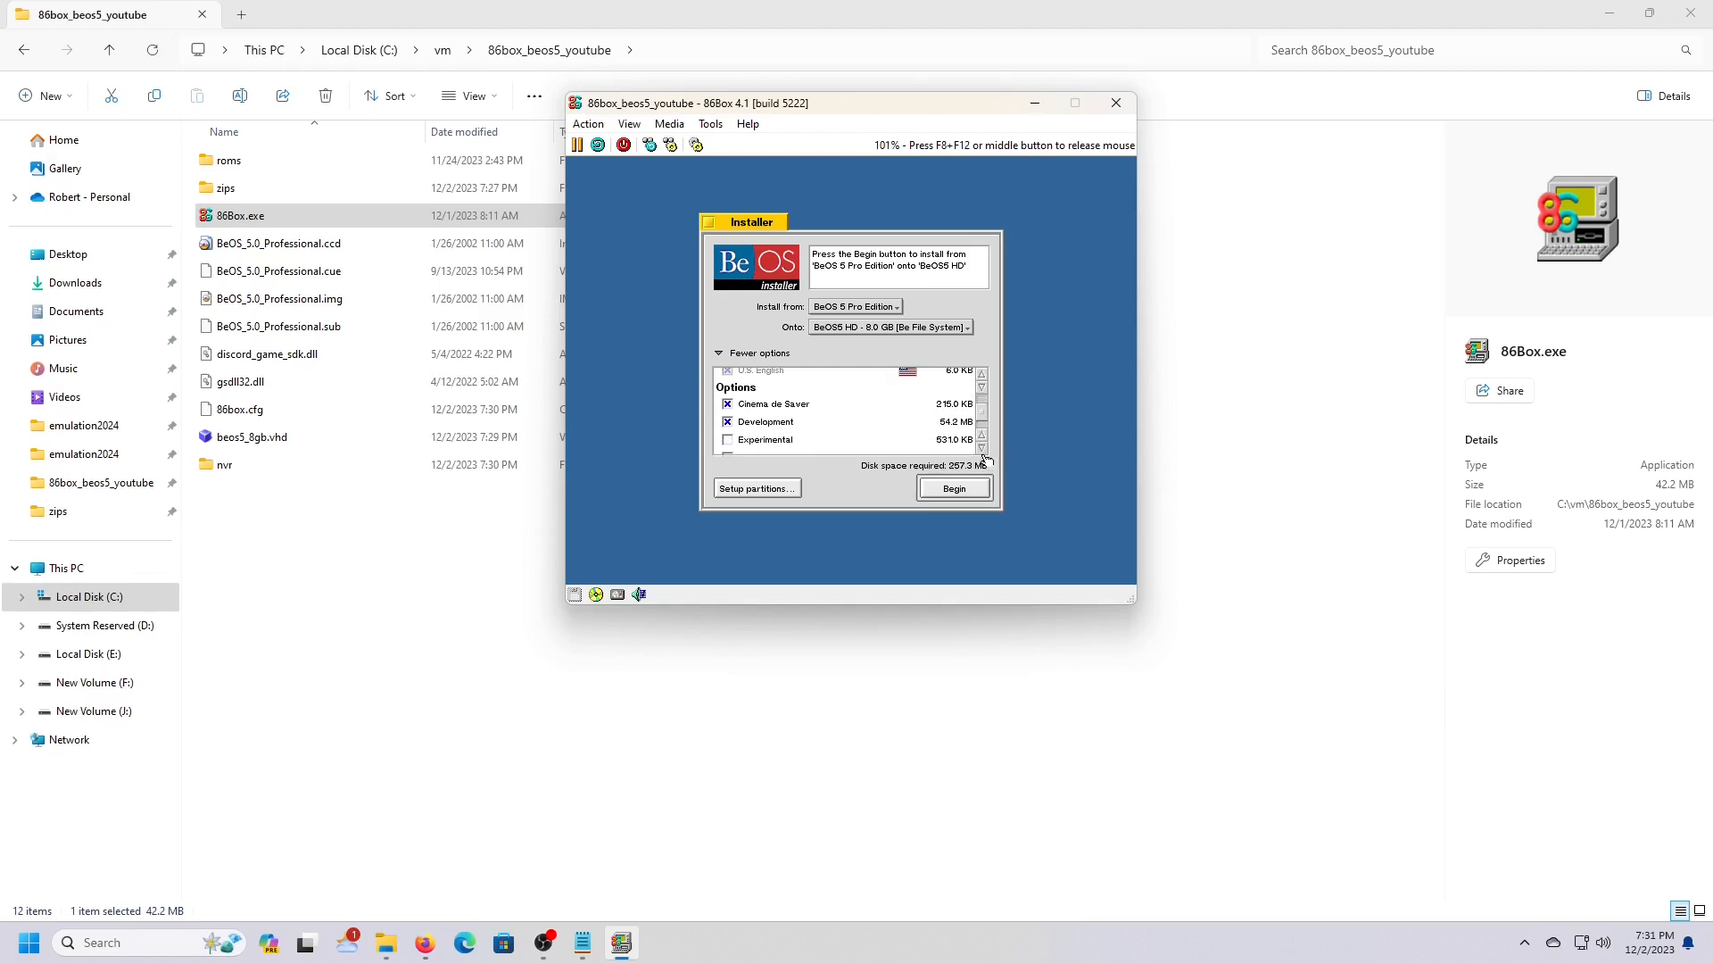
left_click(727, 408)
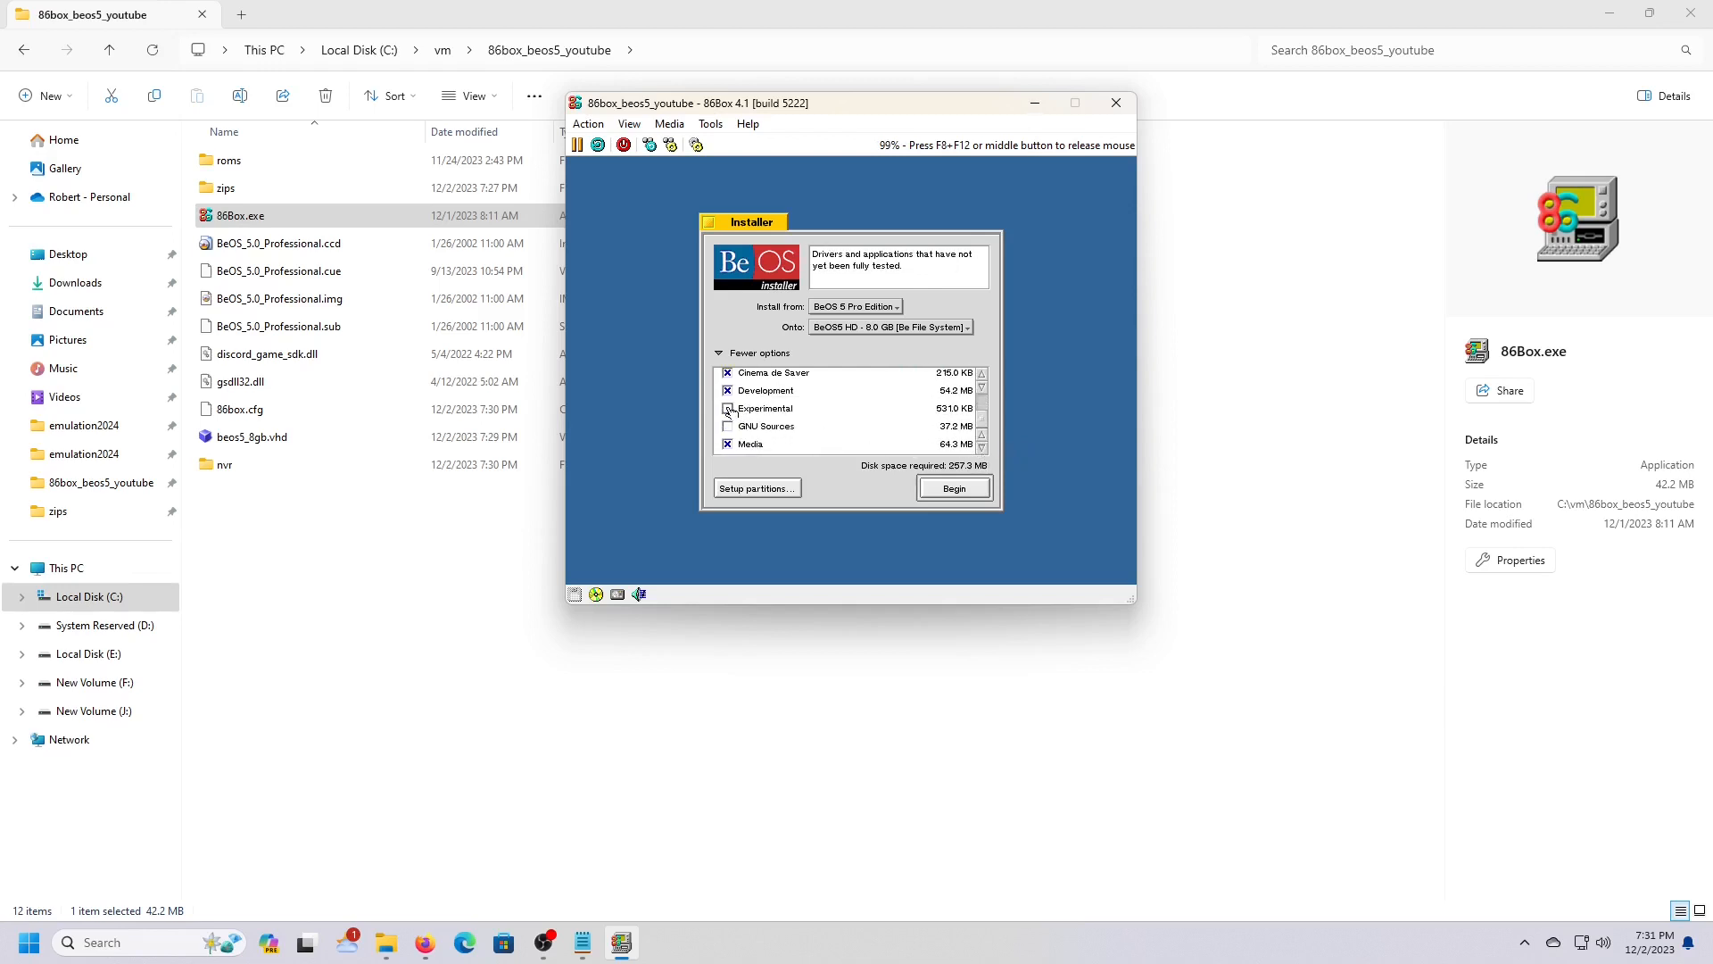
left_click(727, 427)
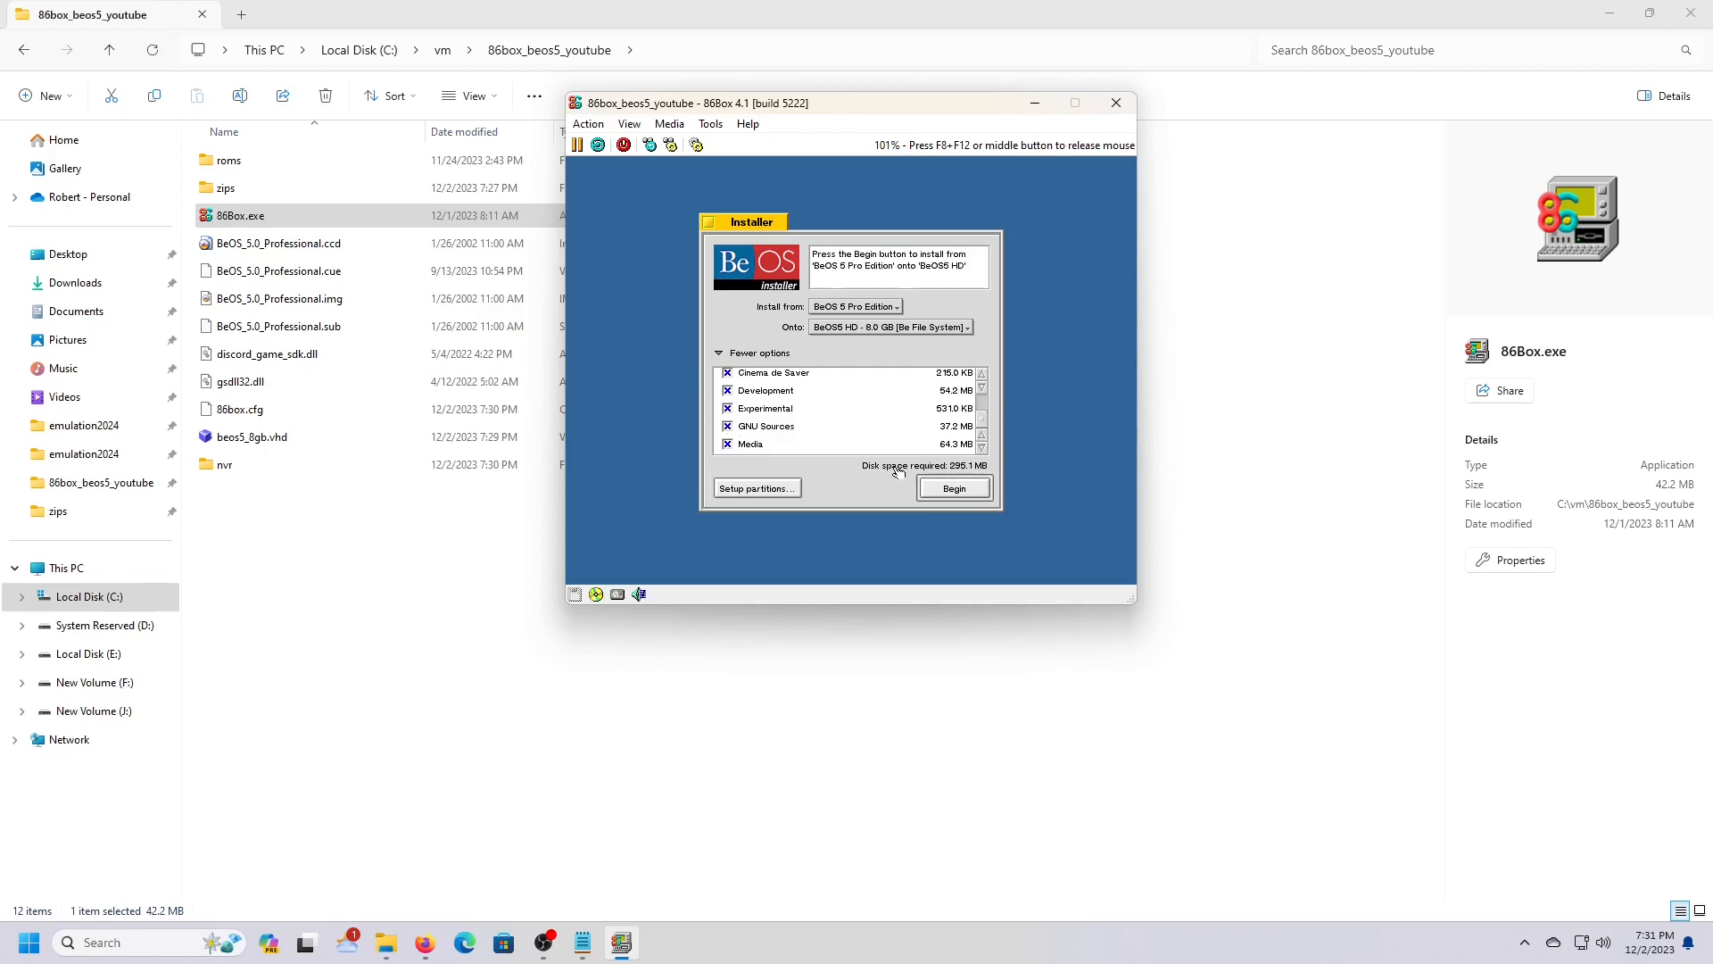
Step: Install BeOS 5 Pro Edition onto BeOS5 HD without the Be boot manager, and quit the installer to reboot
left_click(954, 490)
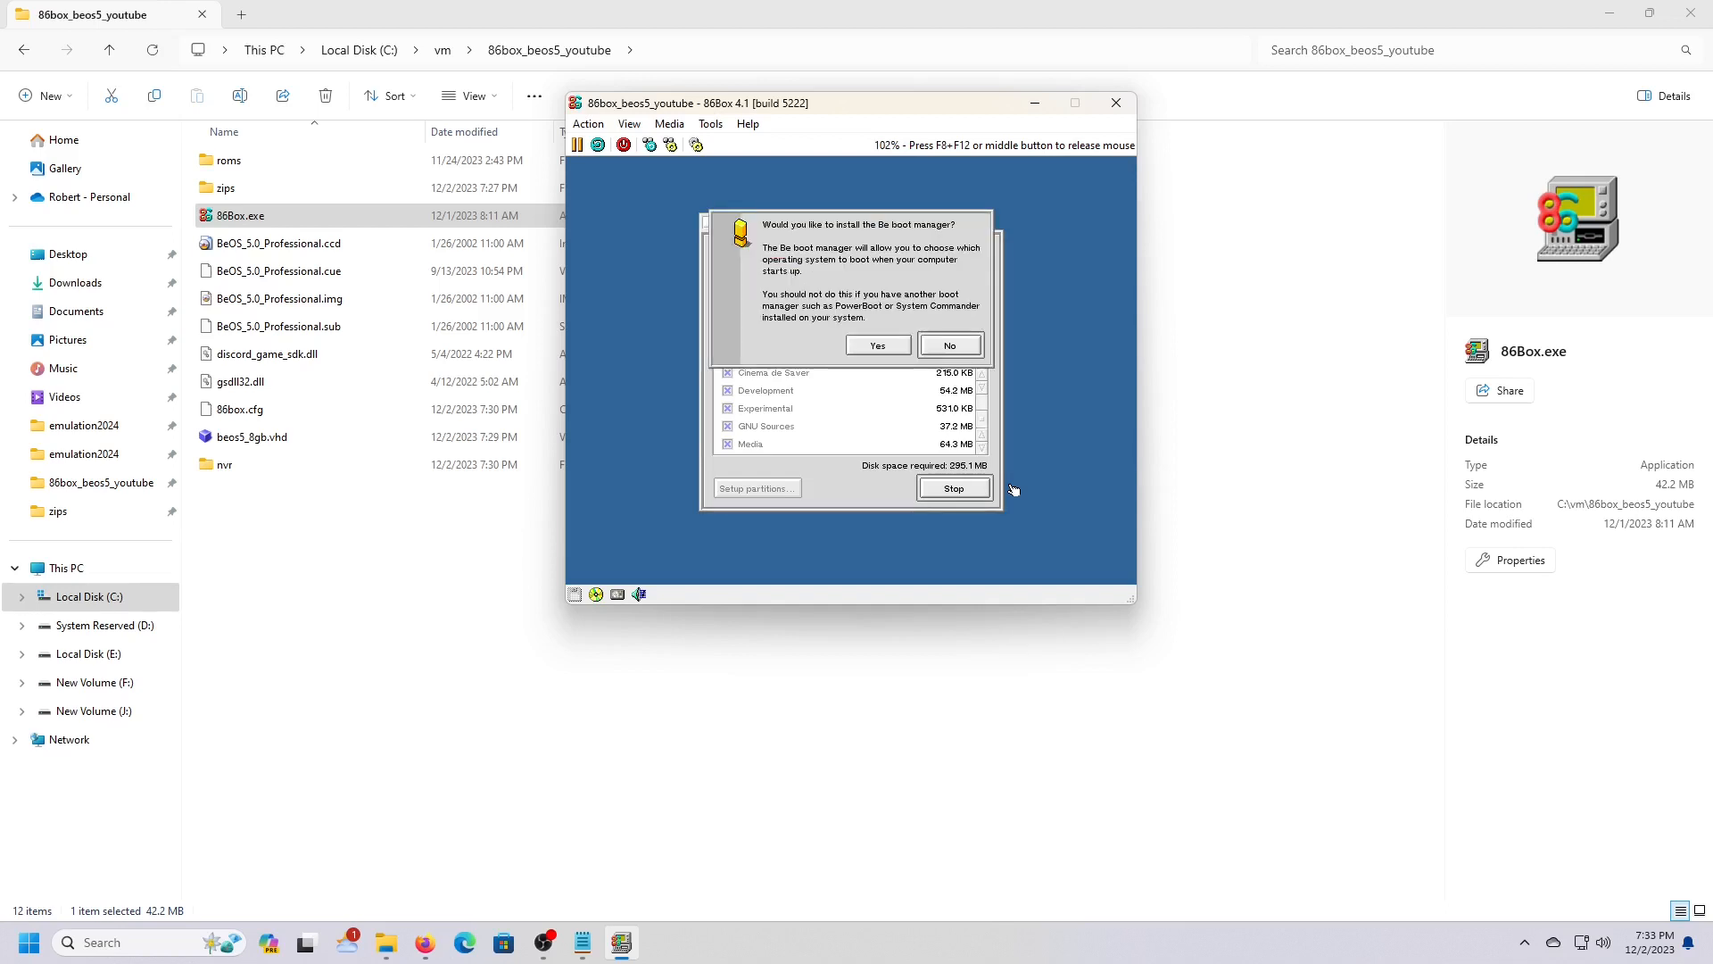
left_click(952, 347)
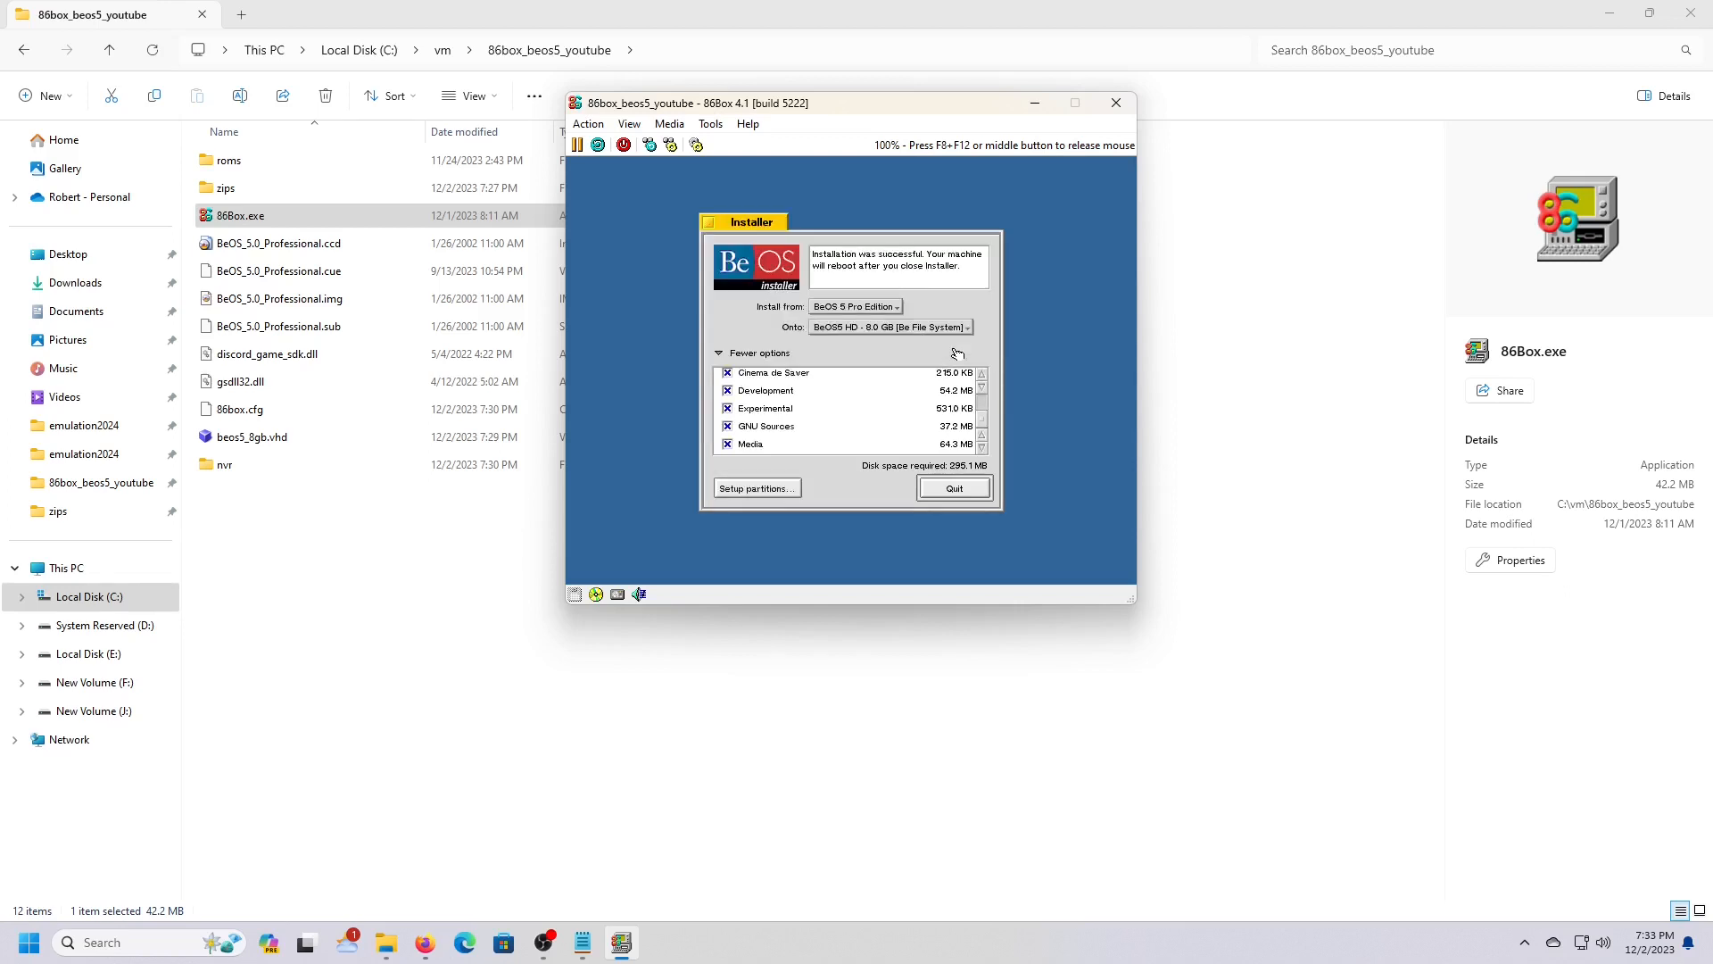
left_click(956, 487)
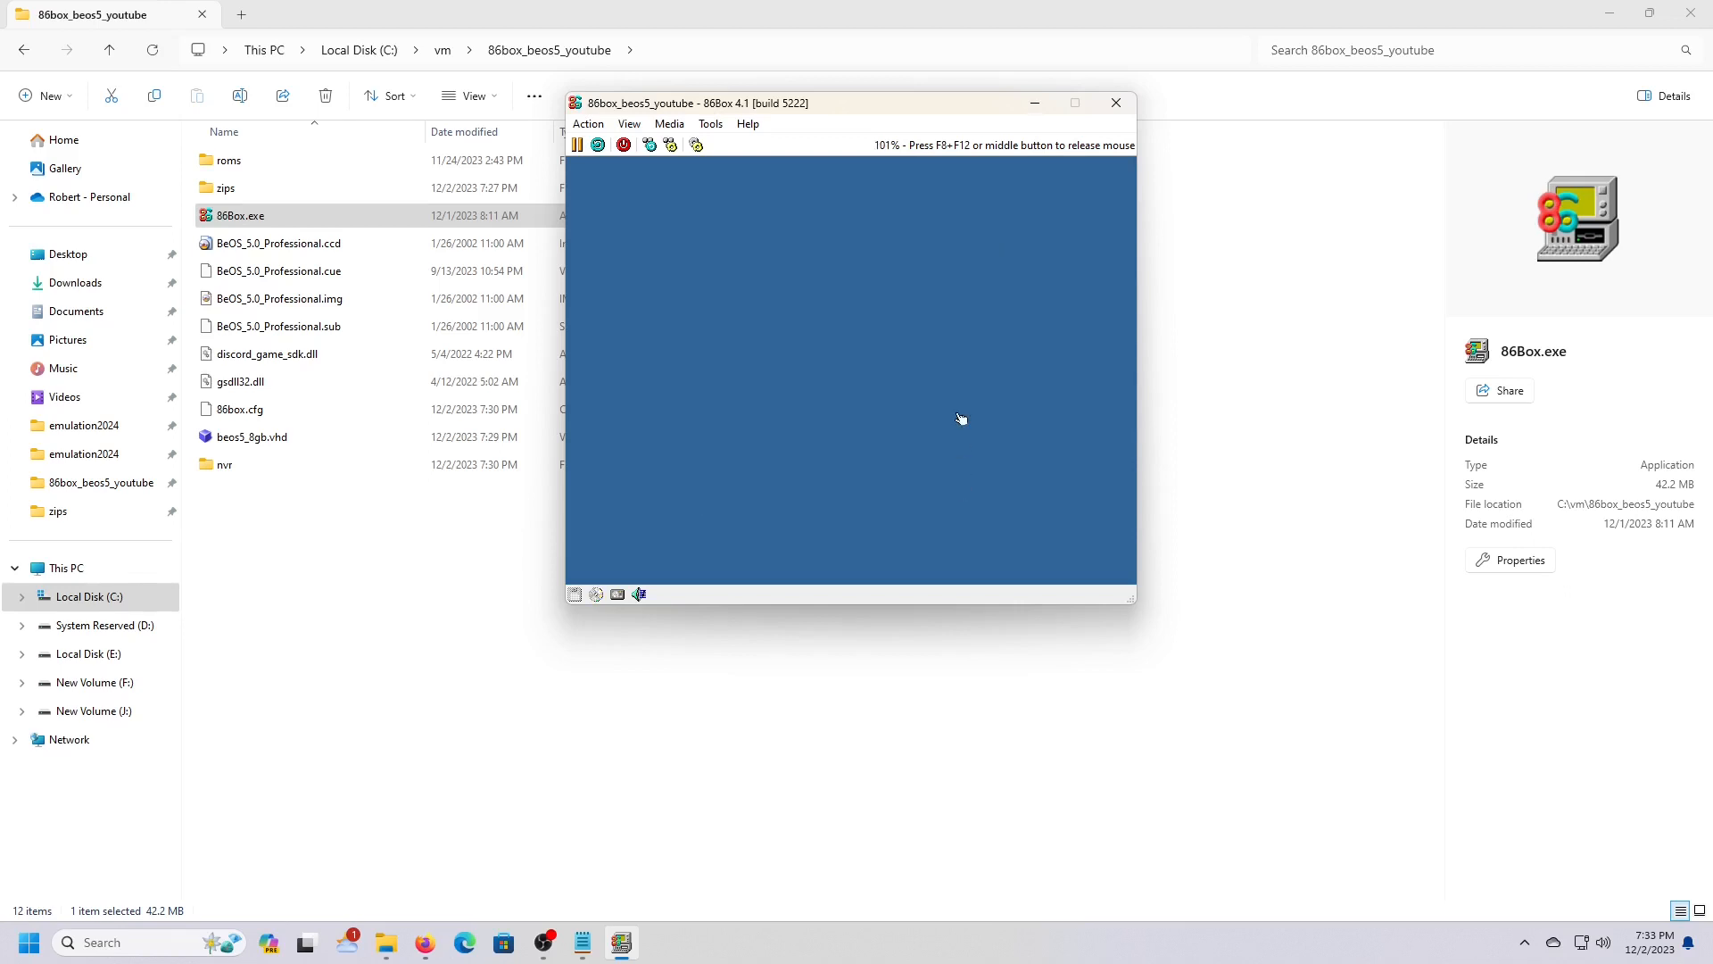
Step: Release and recapture the virtual machine's mouse, and close the Read Me First document on the BeOS desktop
middle_click(908, 169)
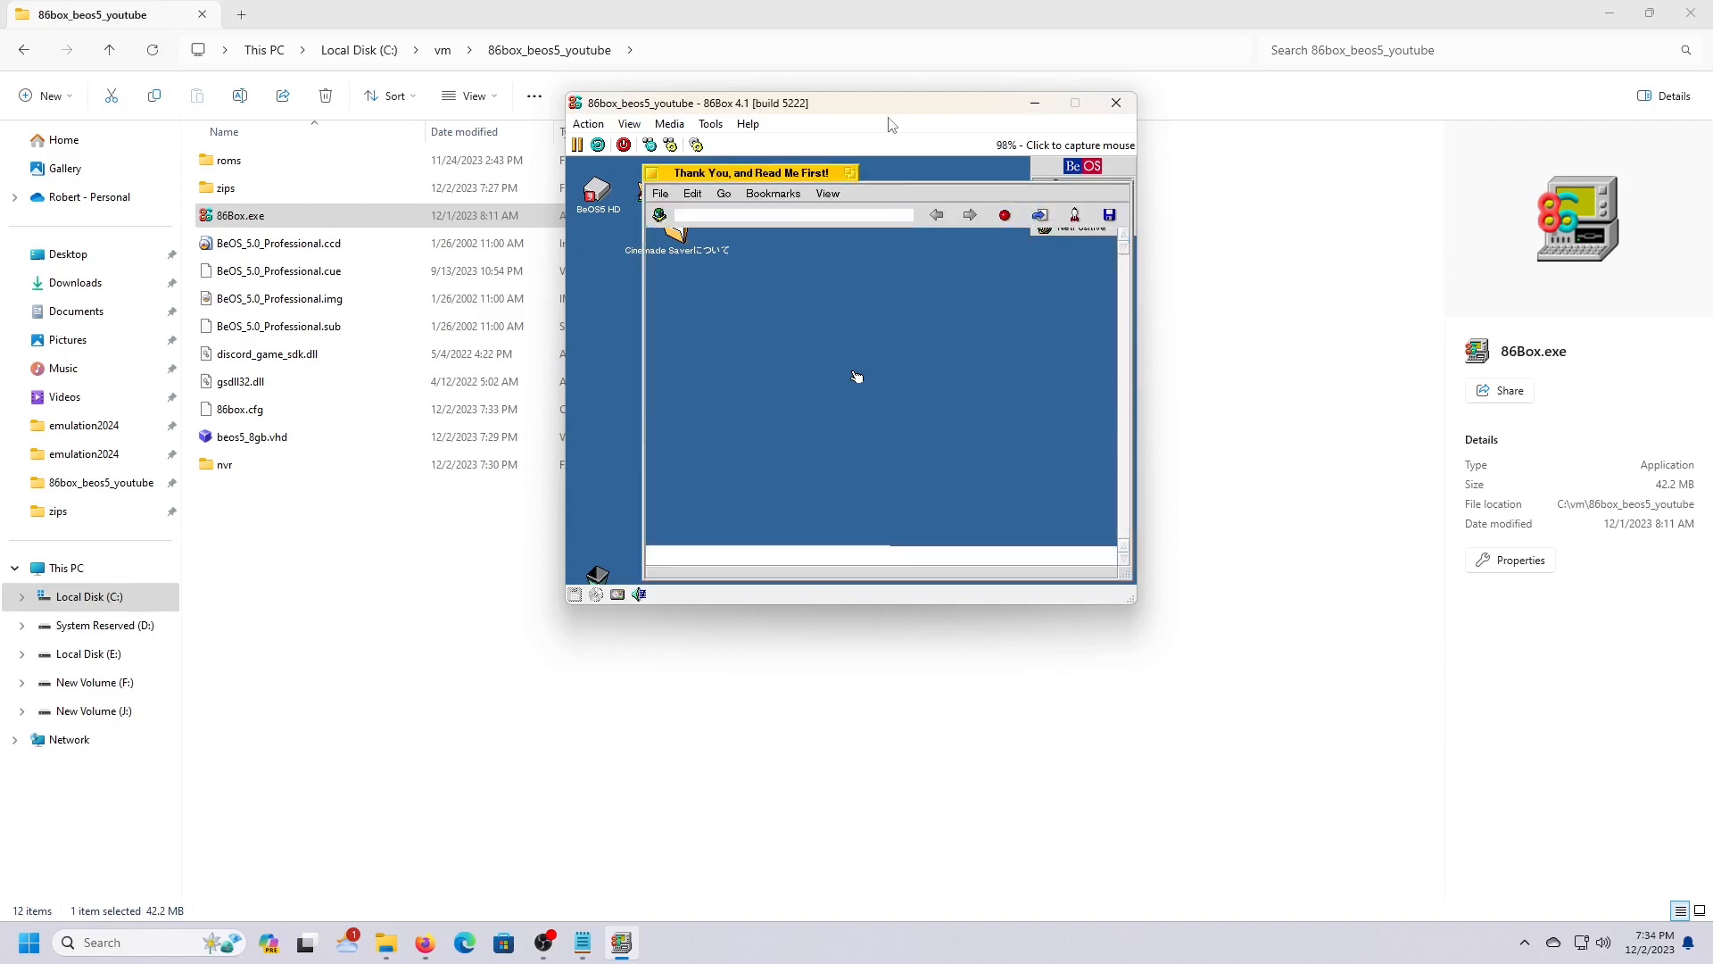
left_click(911, 251)
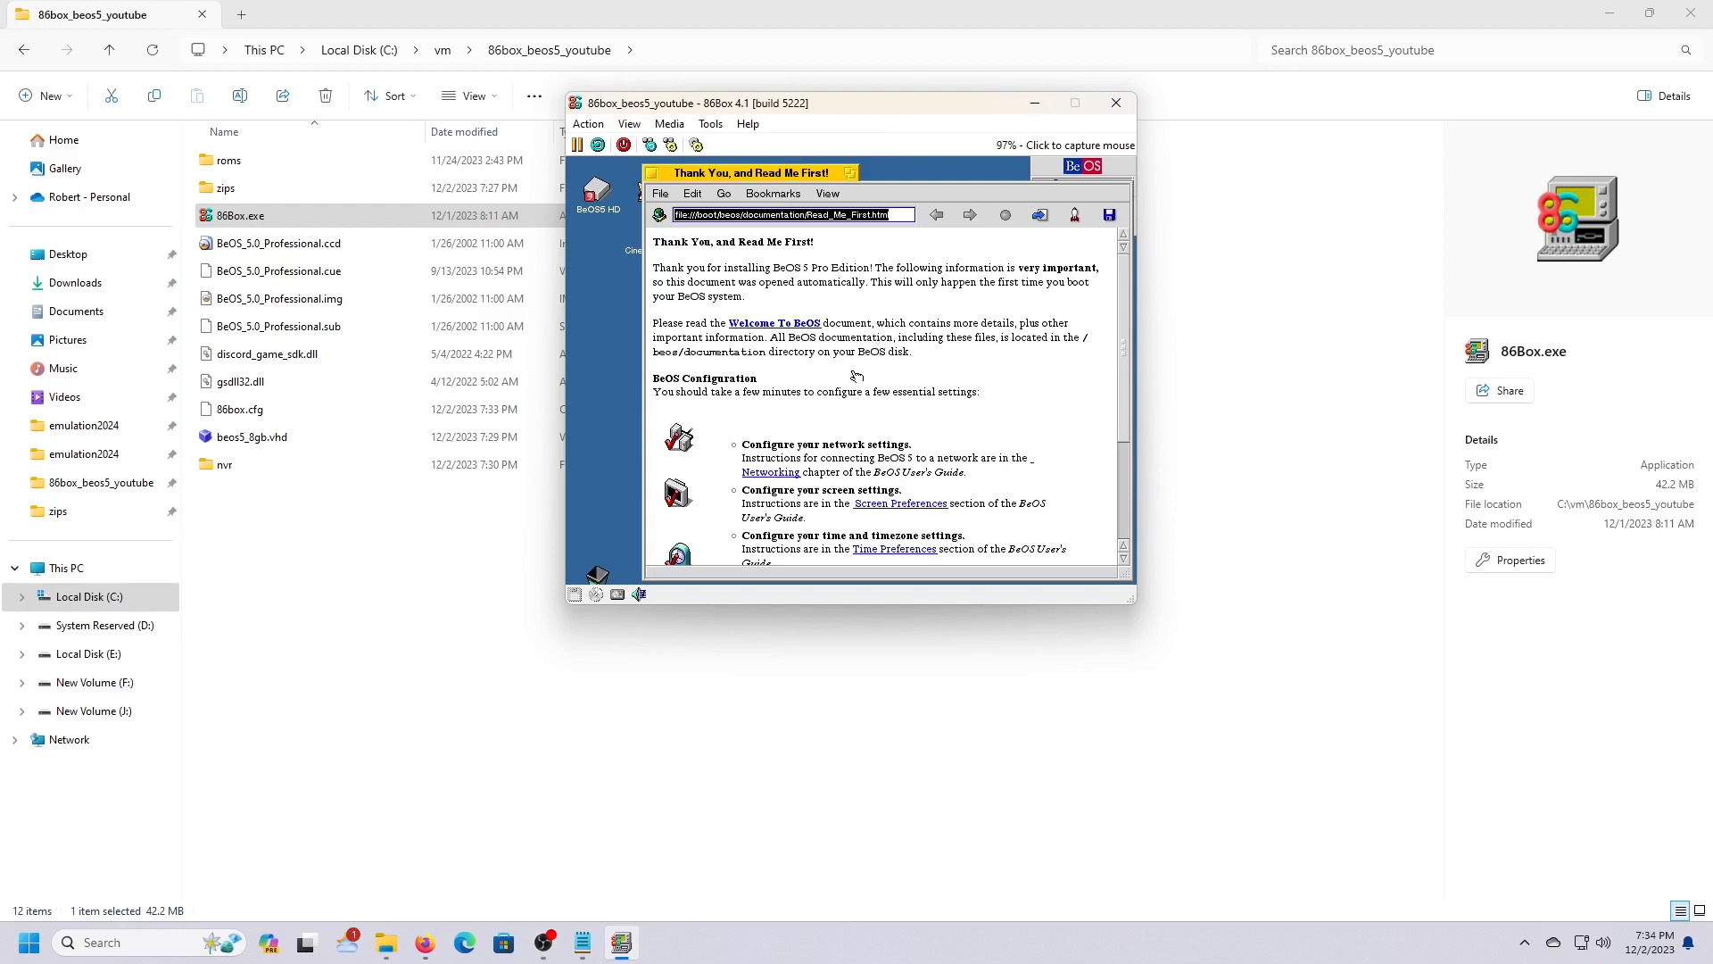
left_click(657, 176)
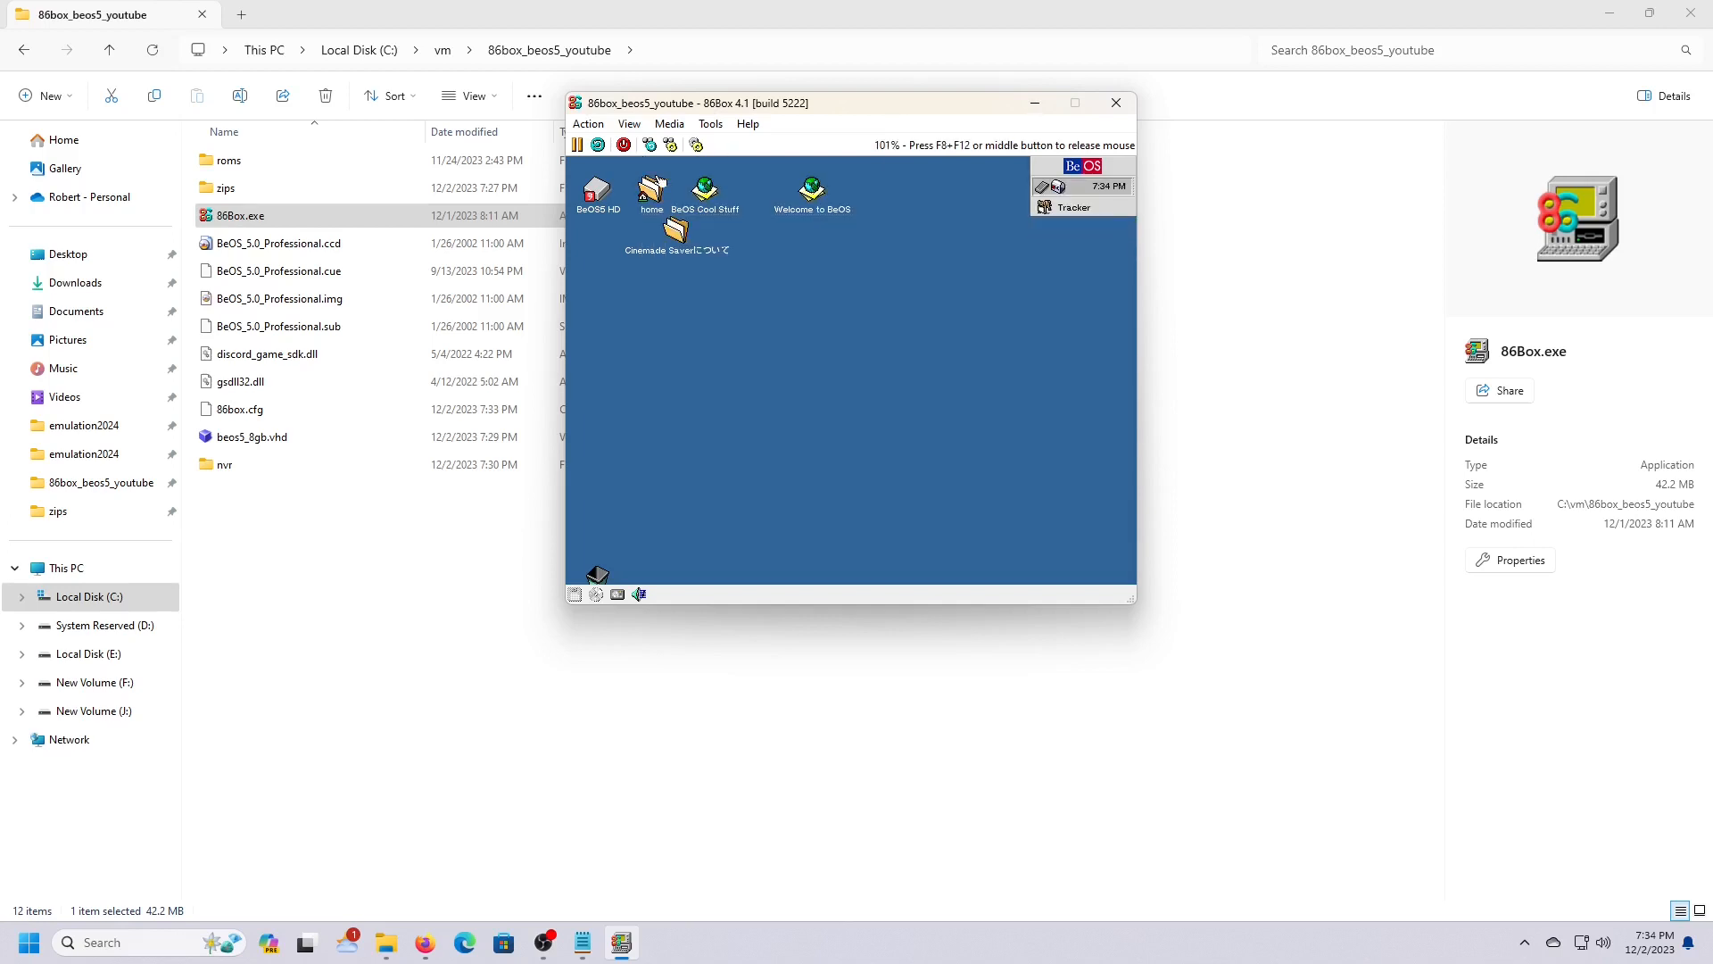
Step: Open the Screen preferences from the BeOS5 HD volume, apply 1024 x 768 at 16 Bits/Pixel, and keep the settings
double_click(623, 214)
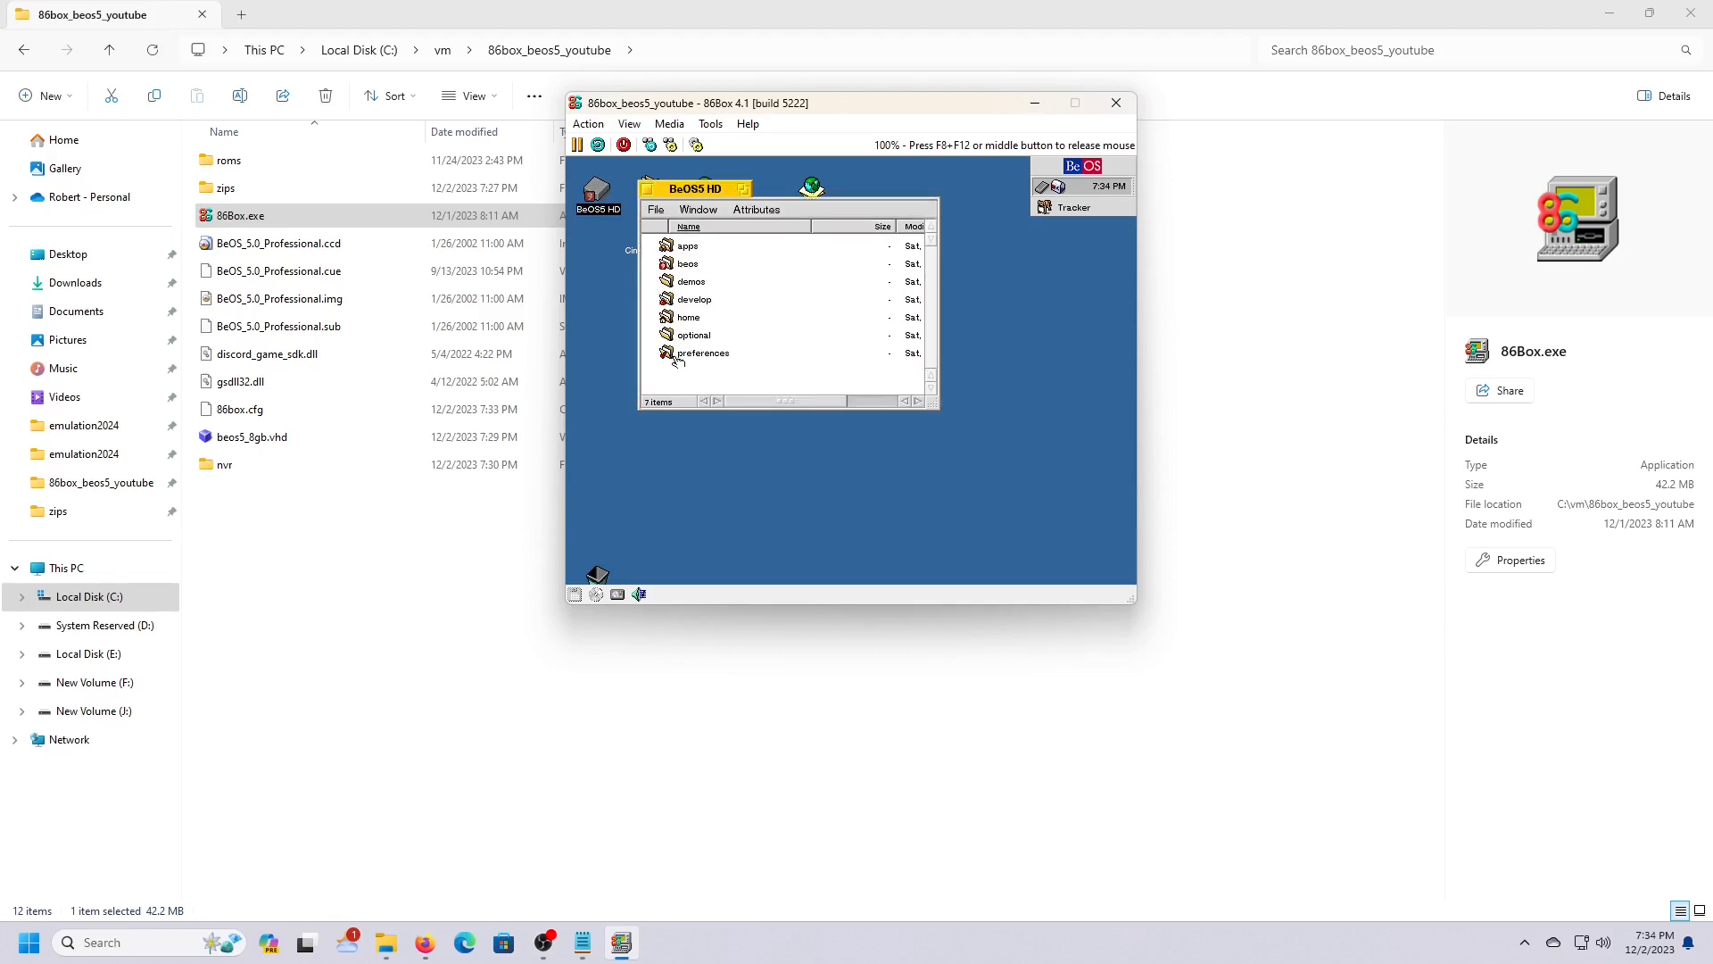
double_click(677, 356)
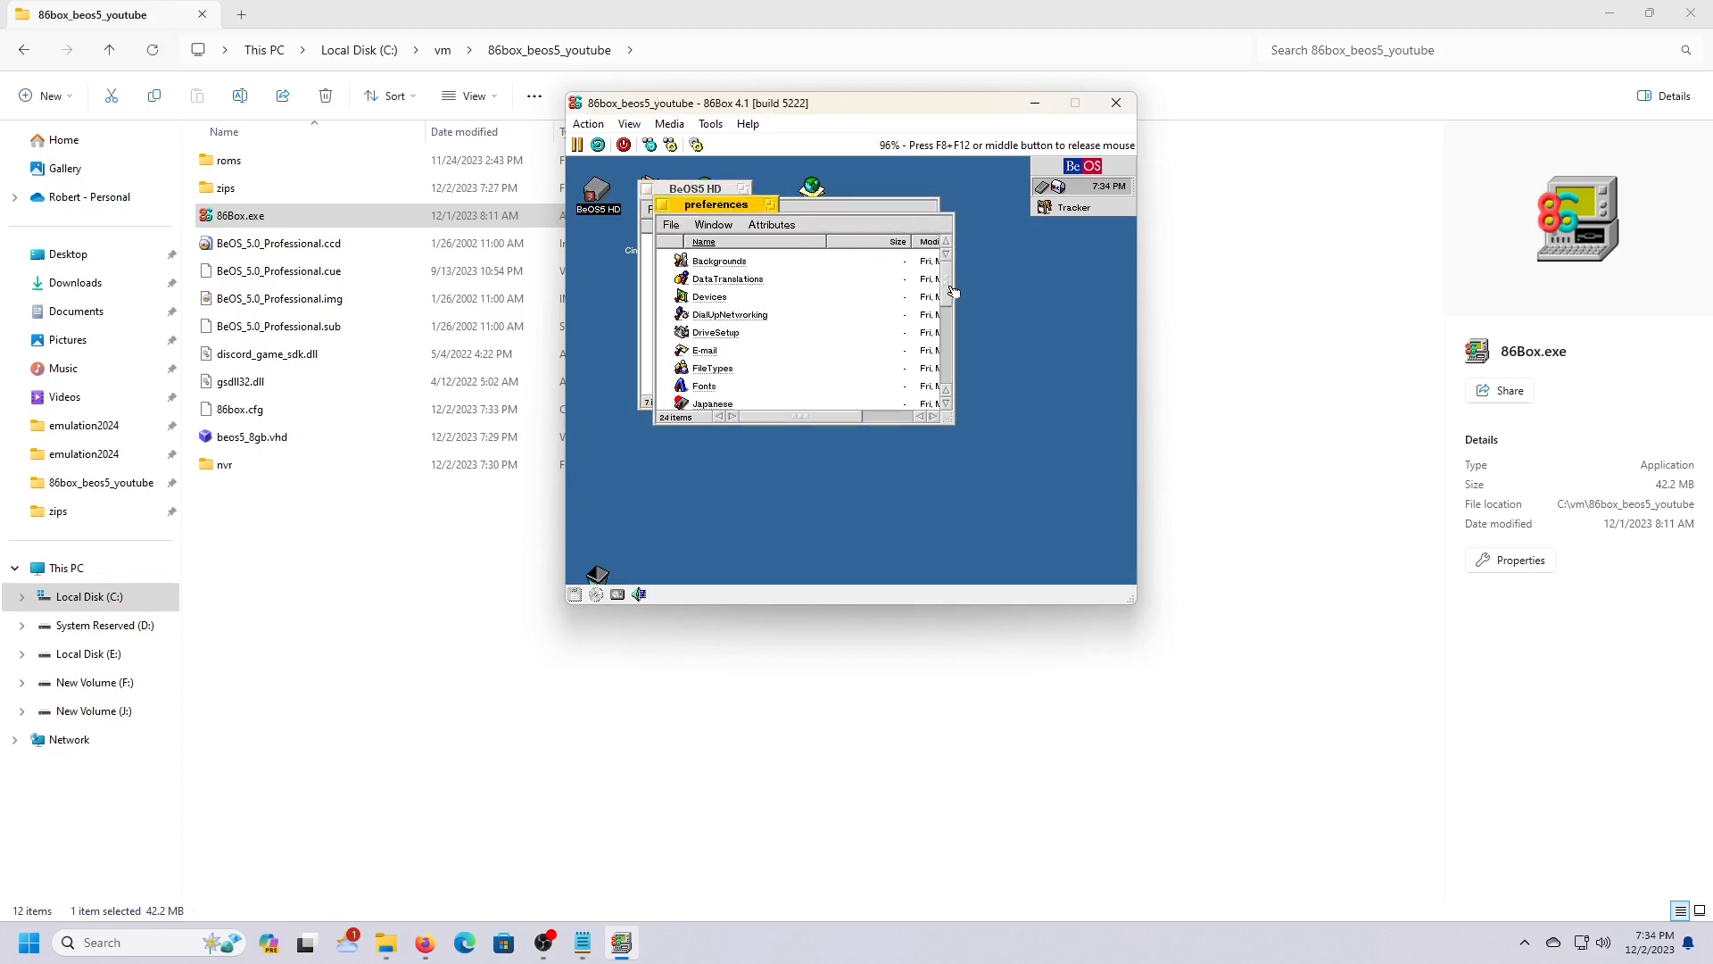
left_click_drag(952, 291, 930, 390)
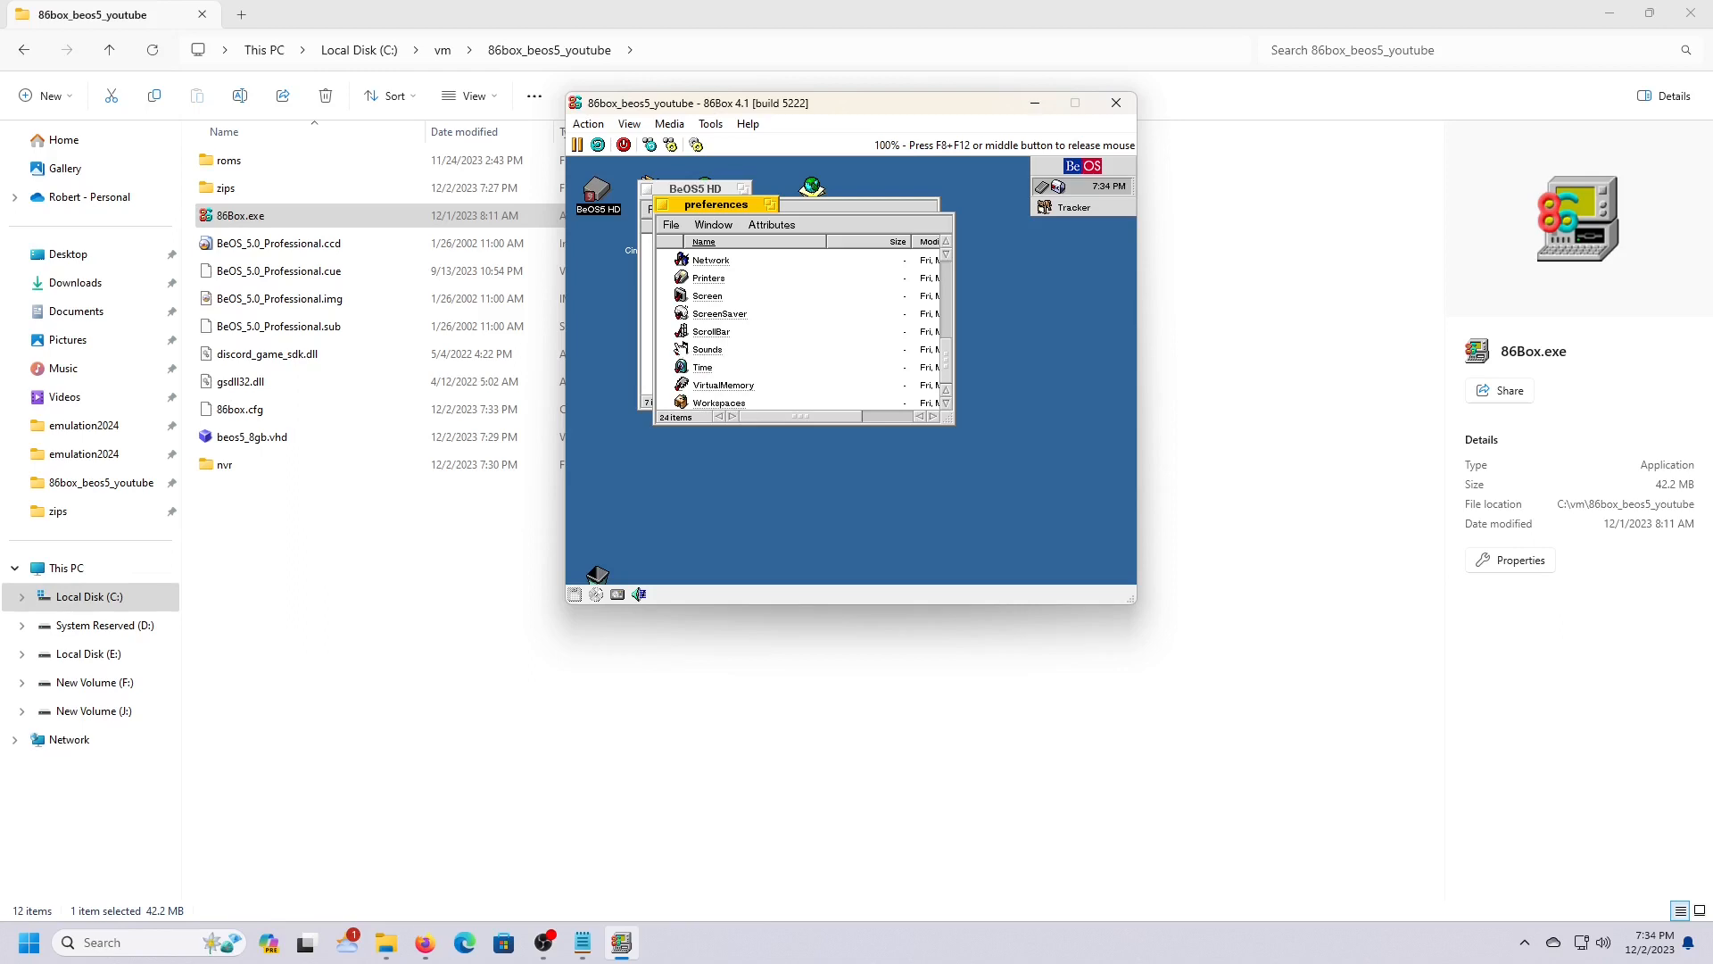
double_click(684, 295)
left_click(945, 332)
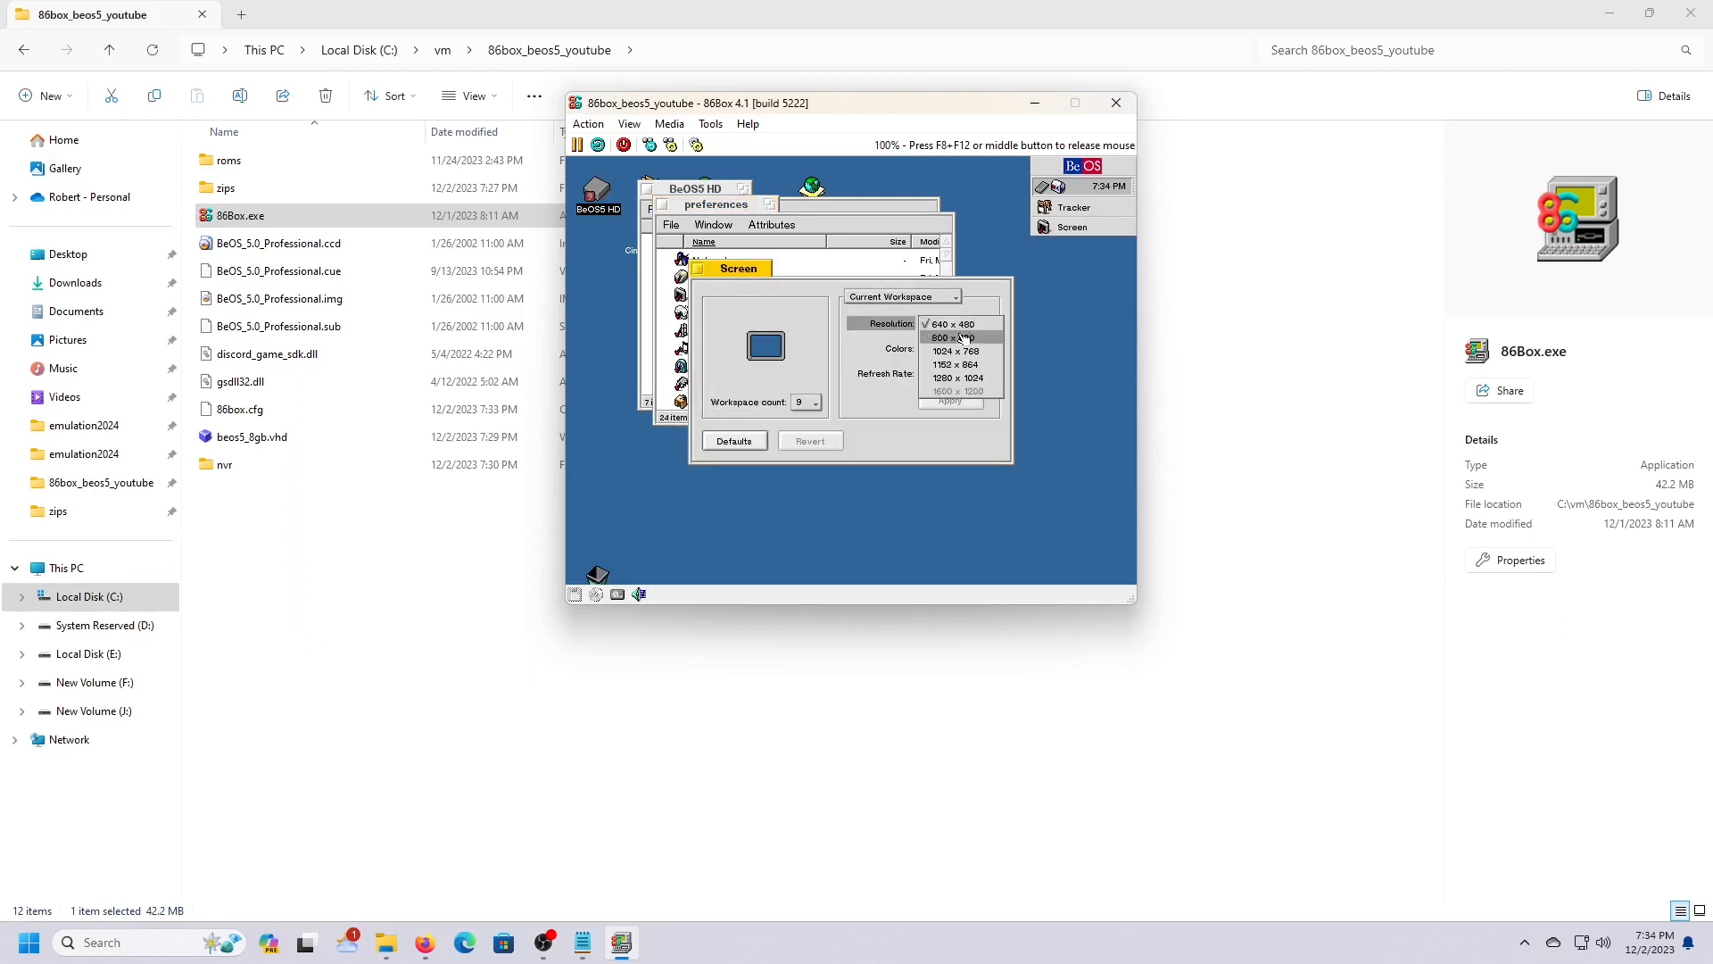
left_click(963, 351)
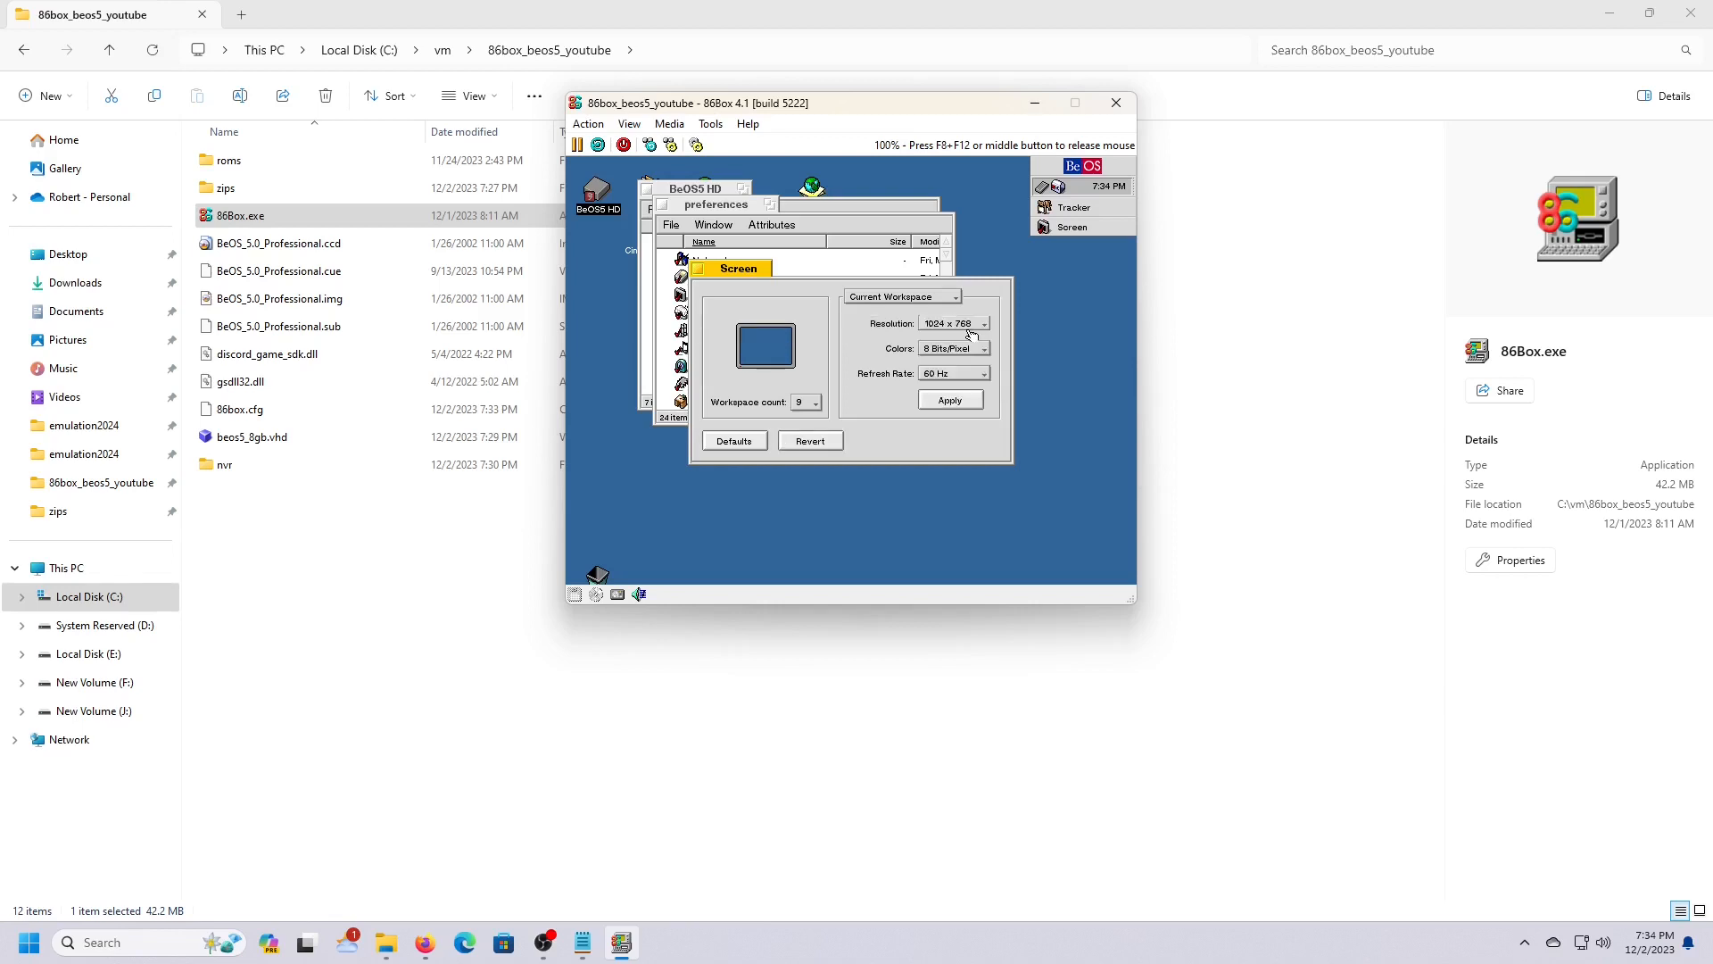
left_click(961, 349)
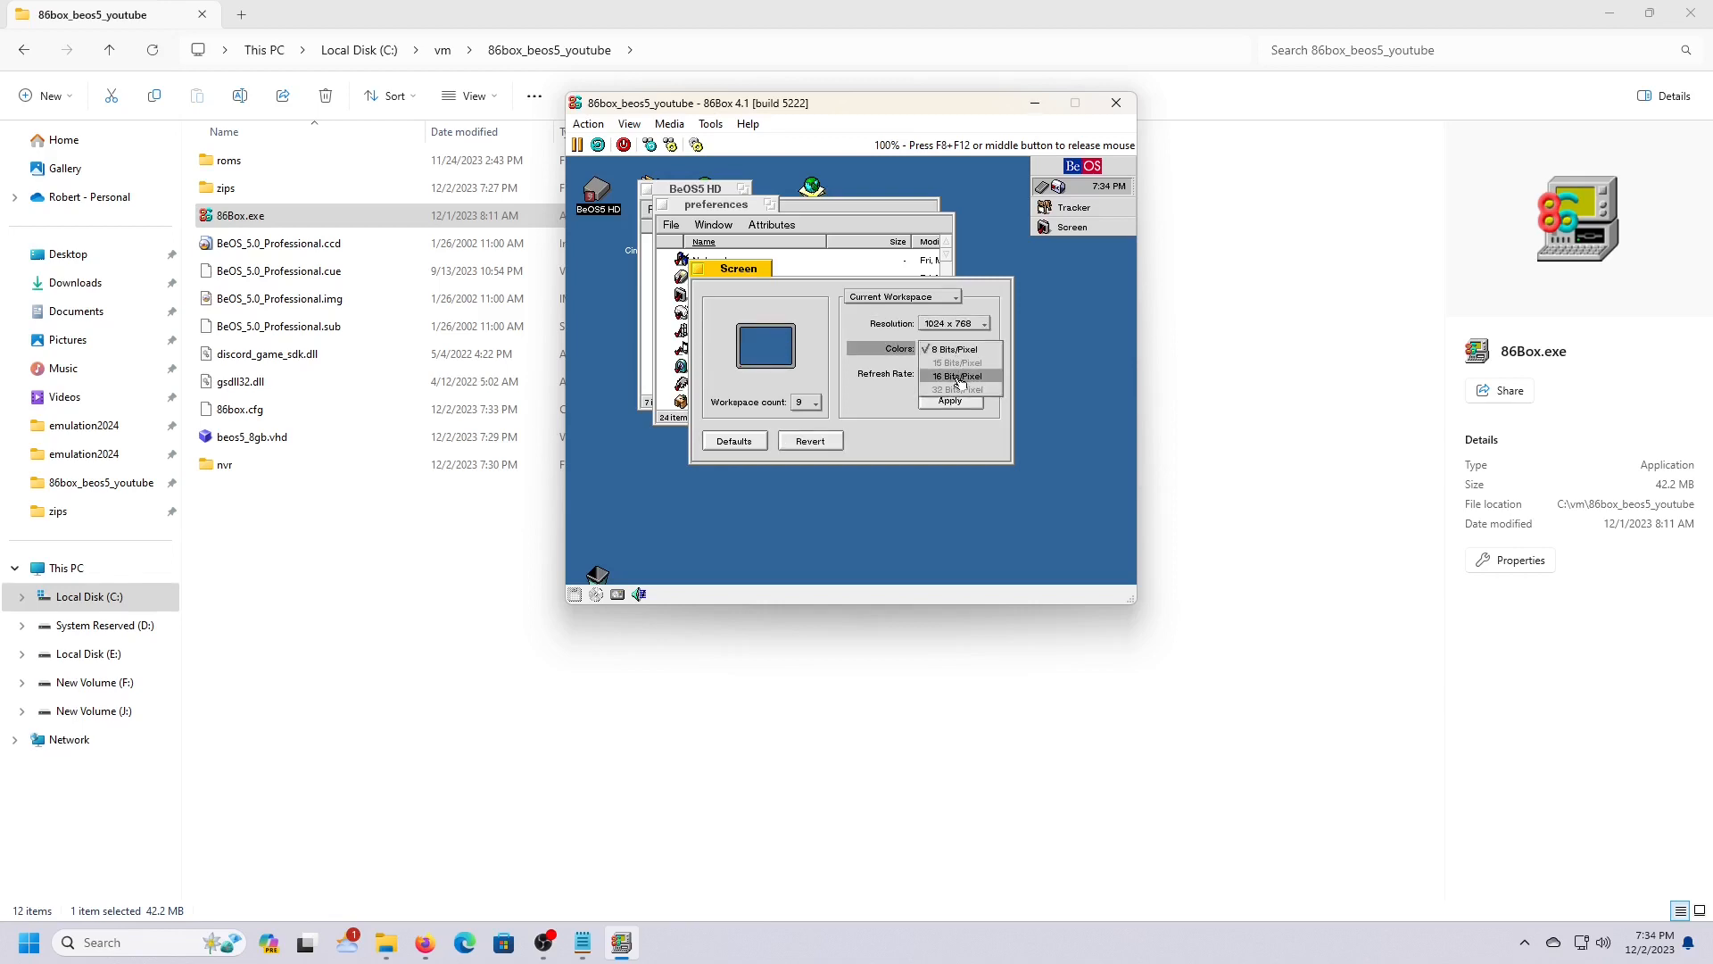
left_click(959, 377)
left_click(953, 401)
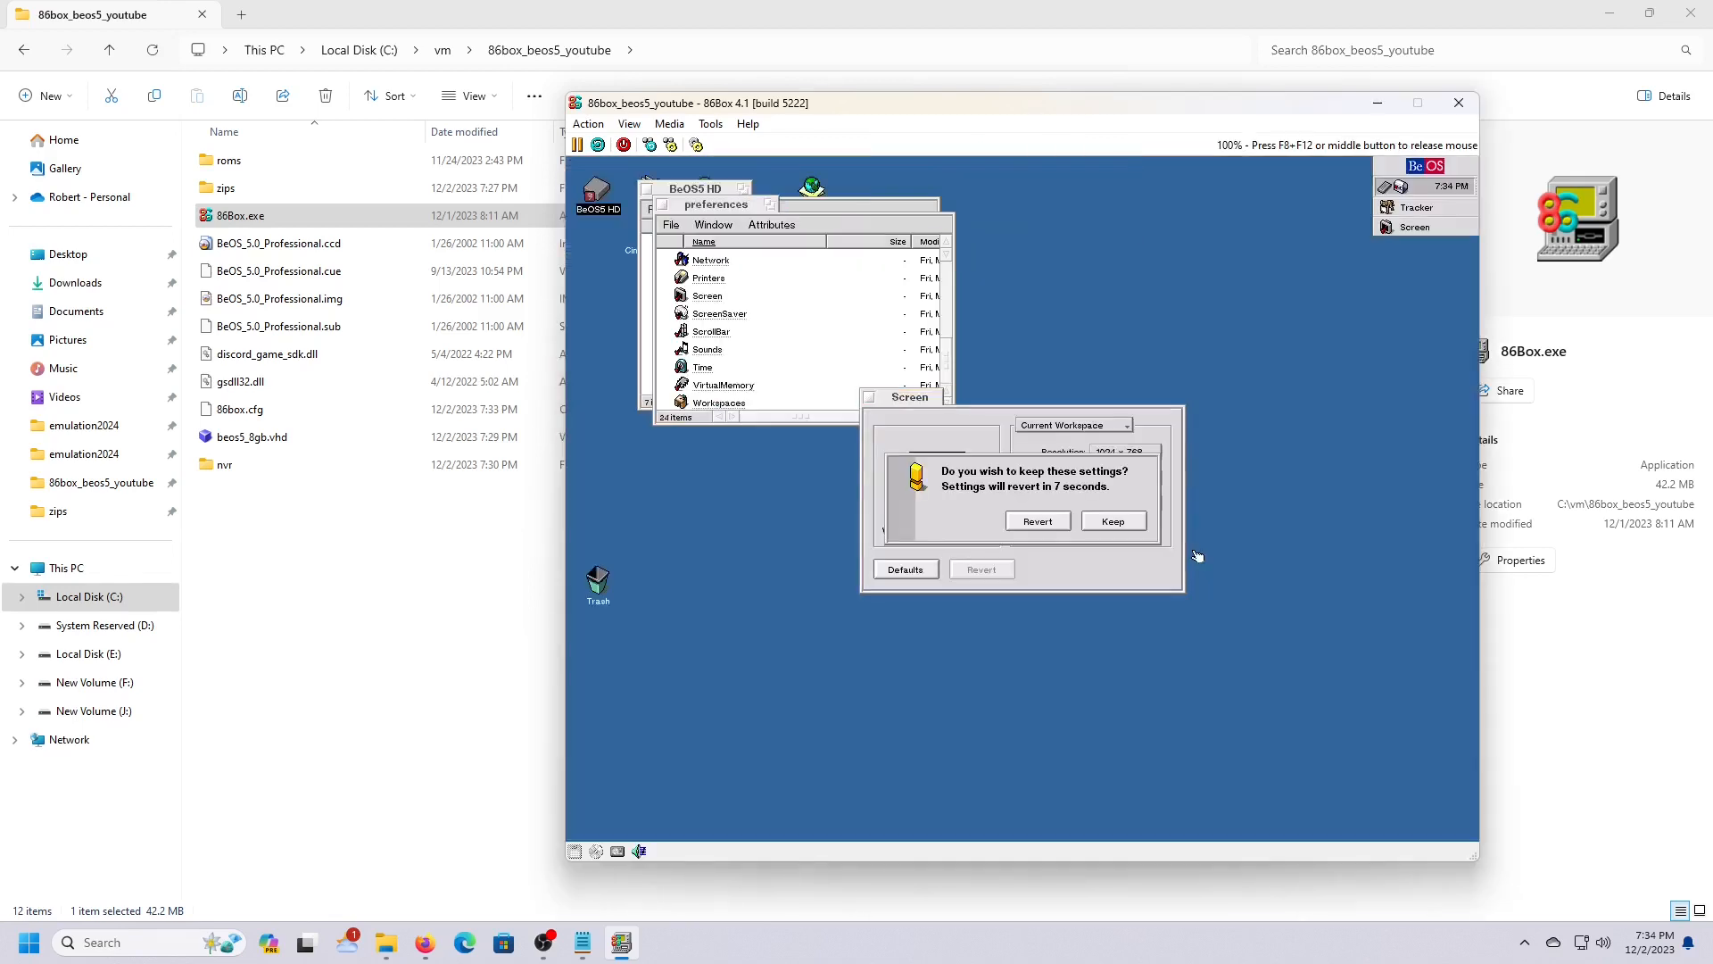
left_click(1114, 520)
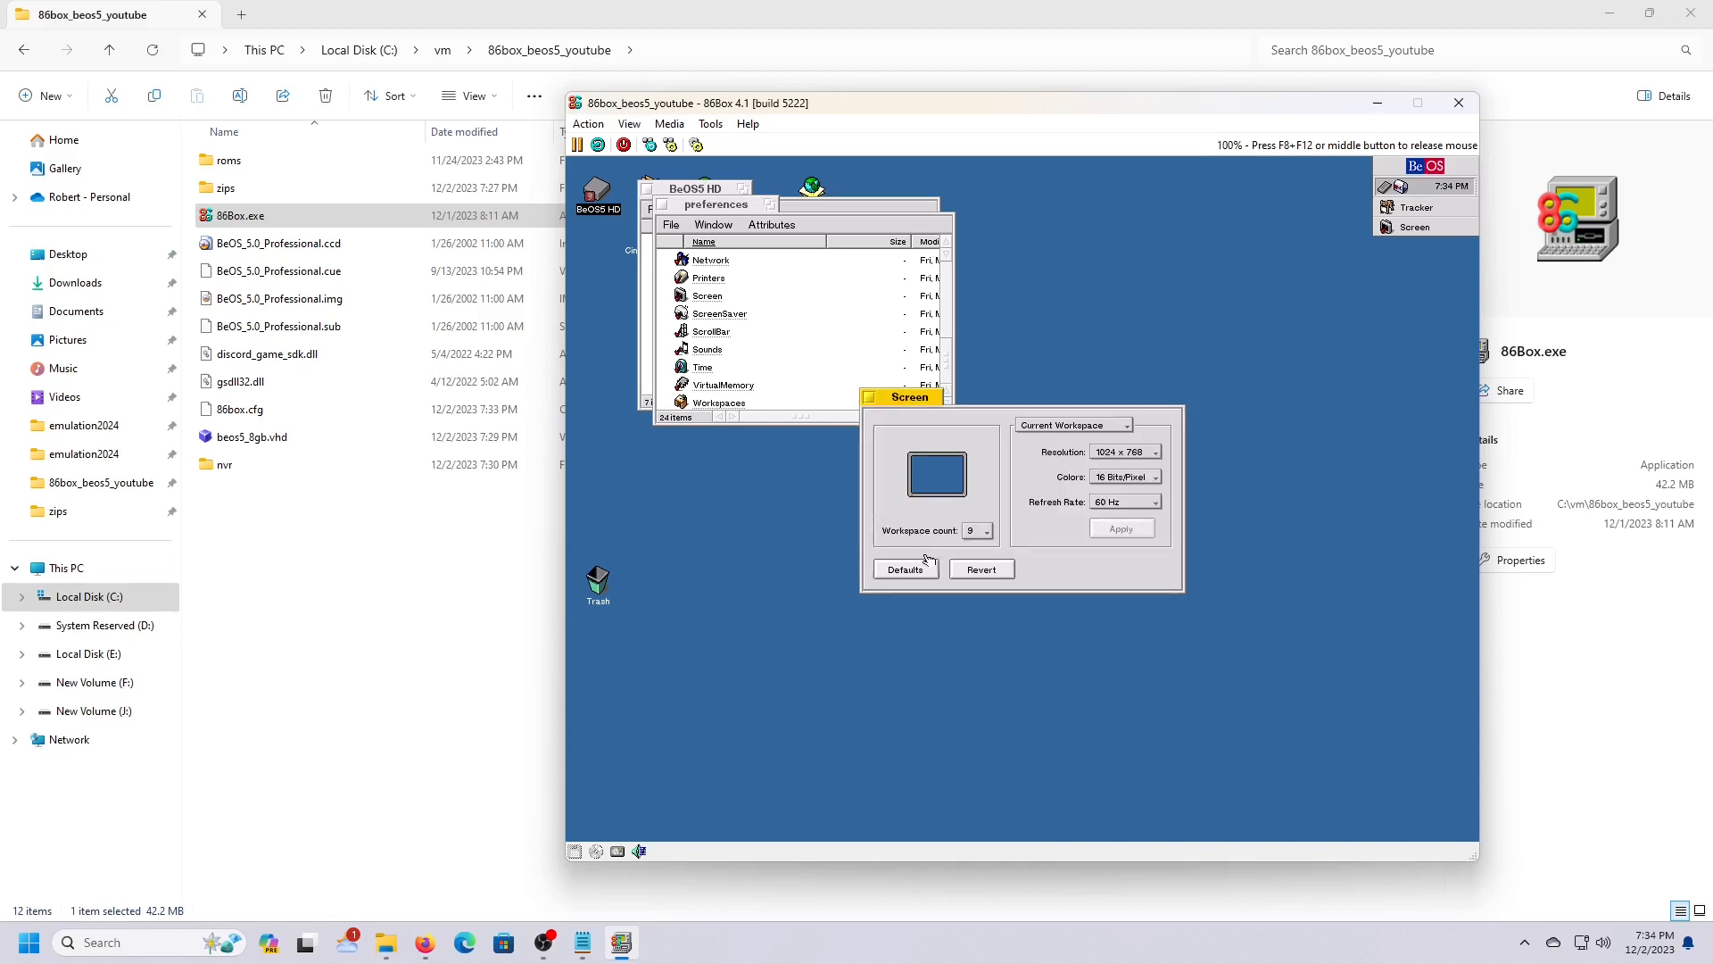
Step: Move the Screen and preferences windows apart, open the Media preferences, and shift the Media window clear of the folder windows
left_click_drag(879, 399, 655, 602)
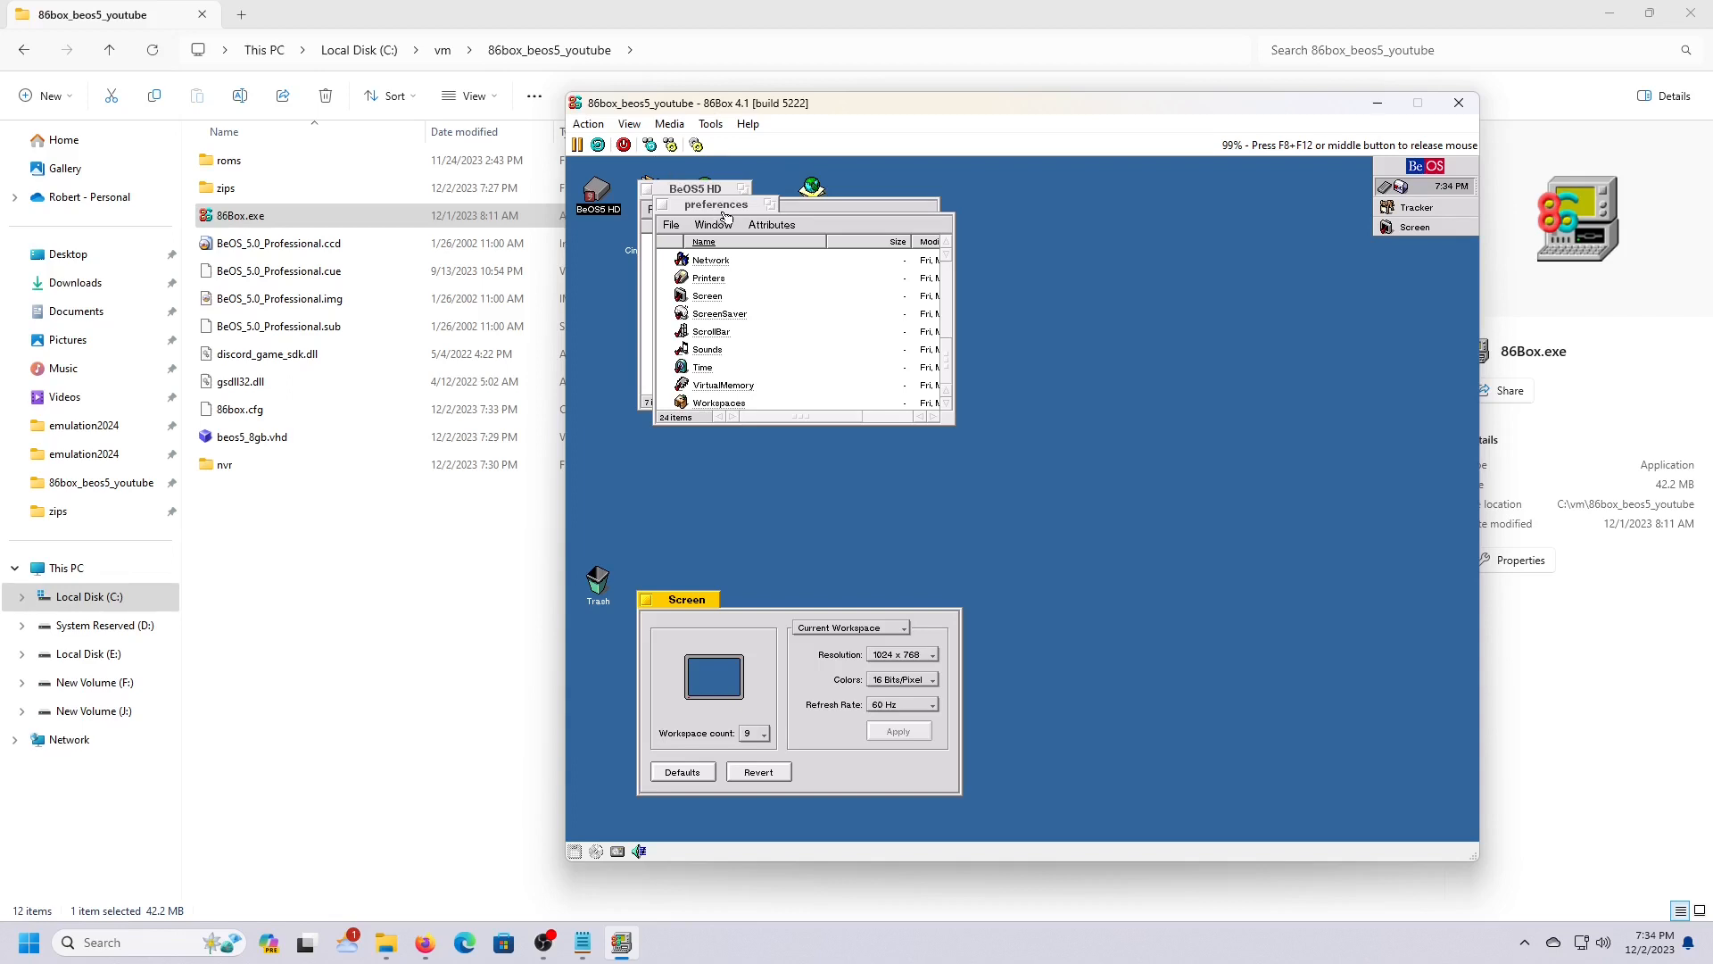
left_click_drag(714, 205, 842, 289)
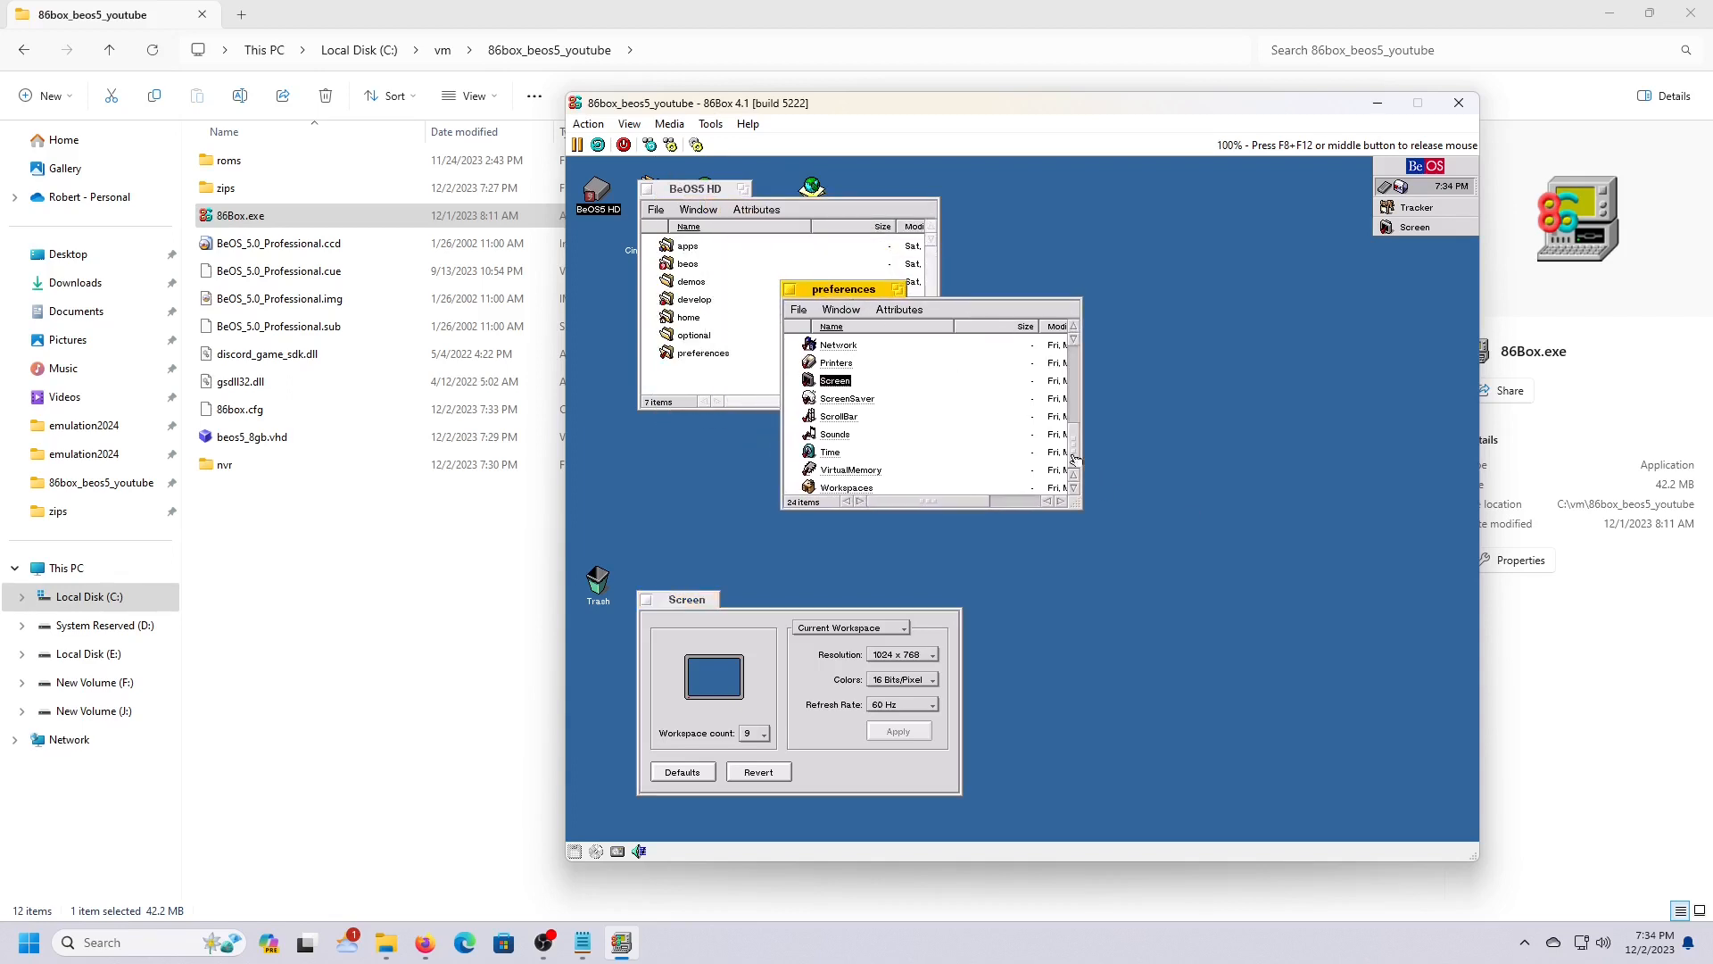
left_click_drag(1077, 452, 1076, 422)
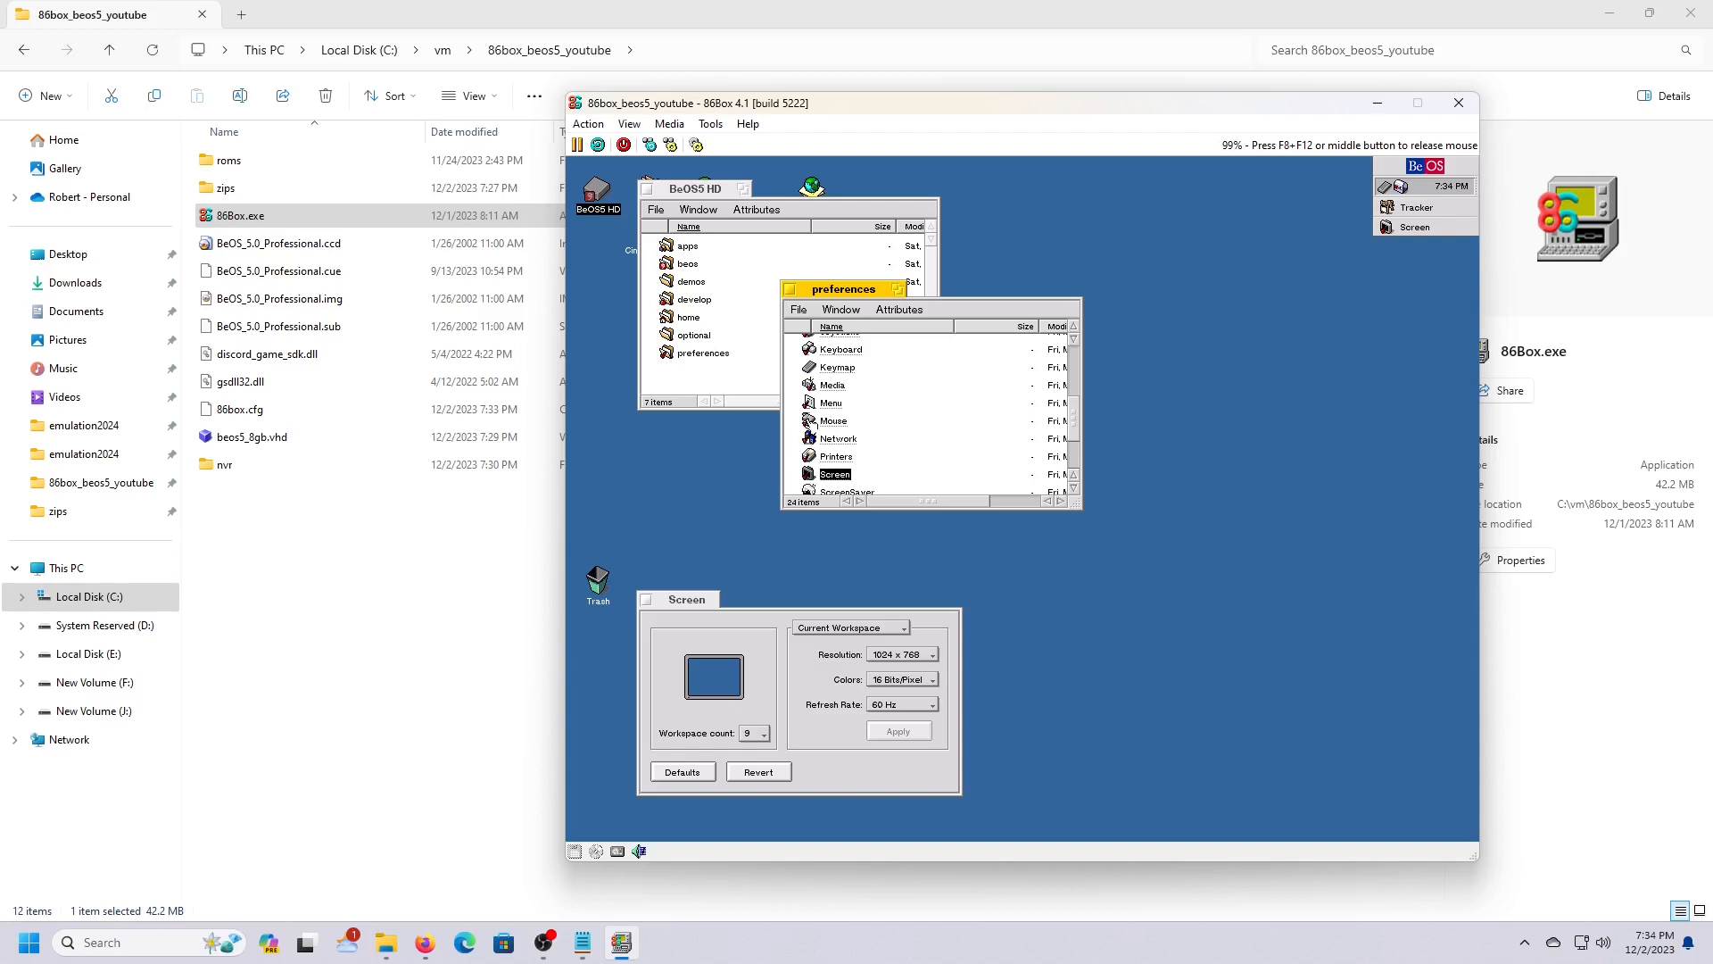
double_click(814, 384)
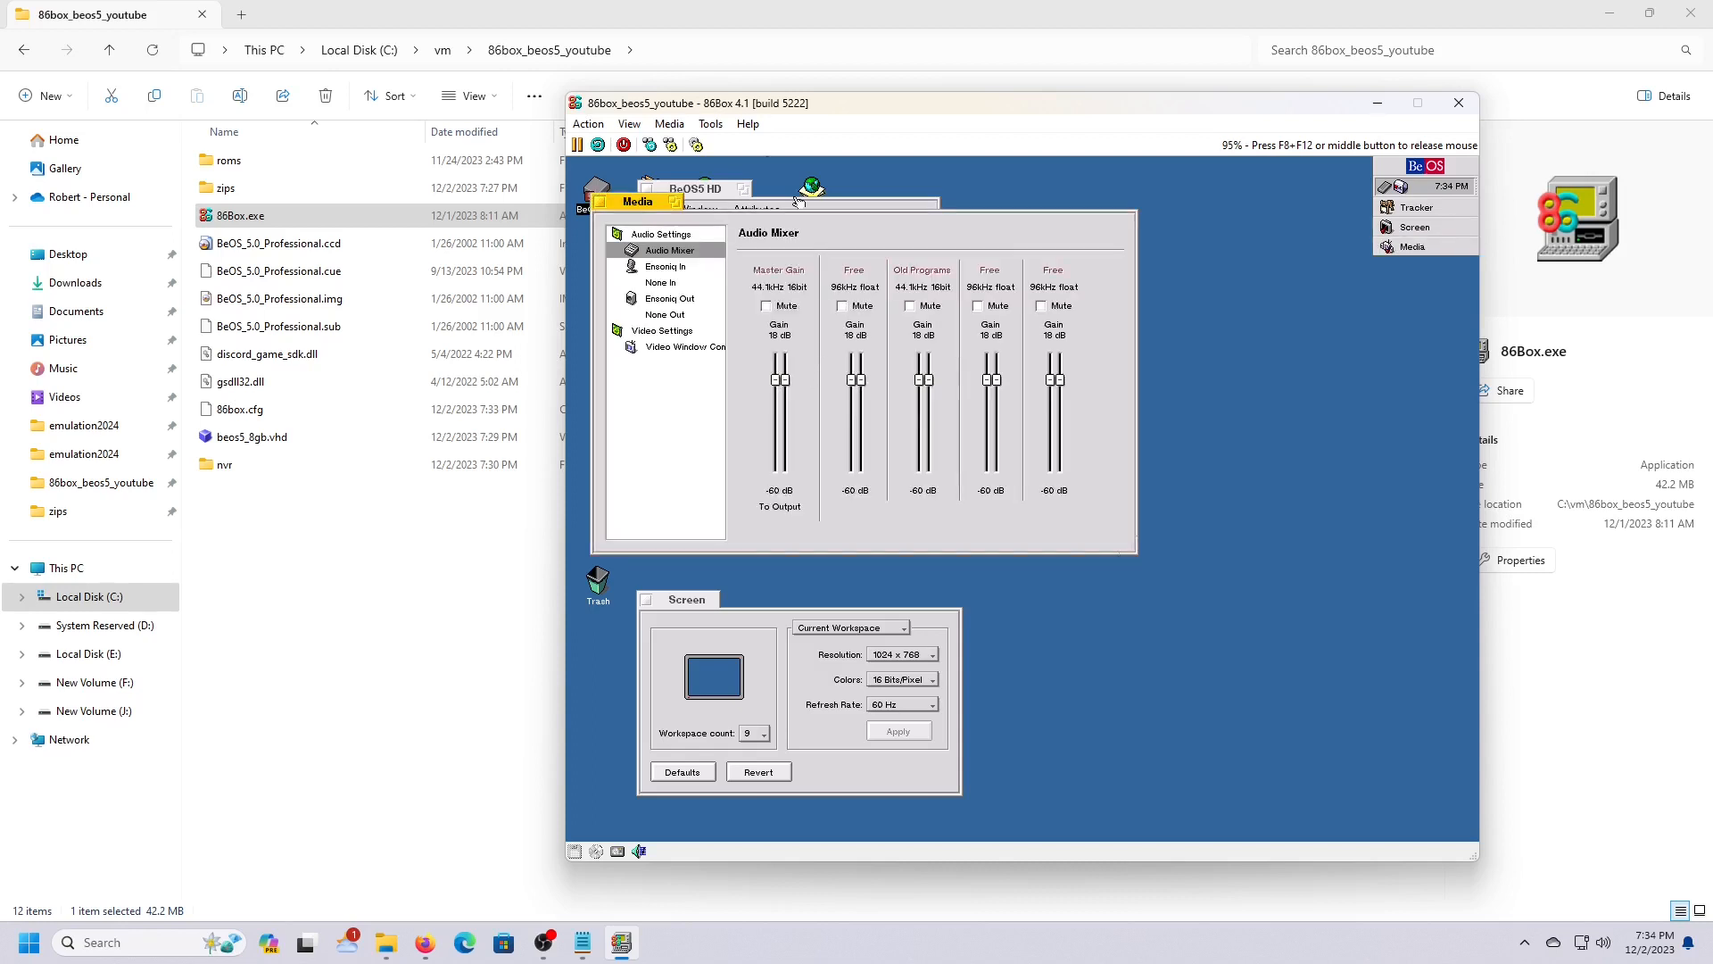
left_click_drag(645, 207, 970, 369)
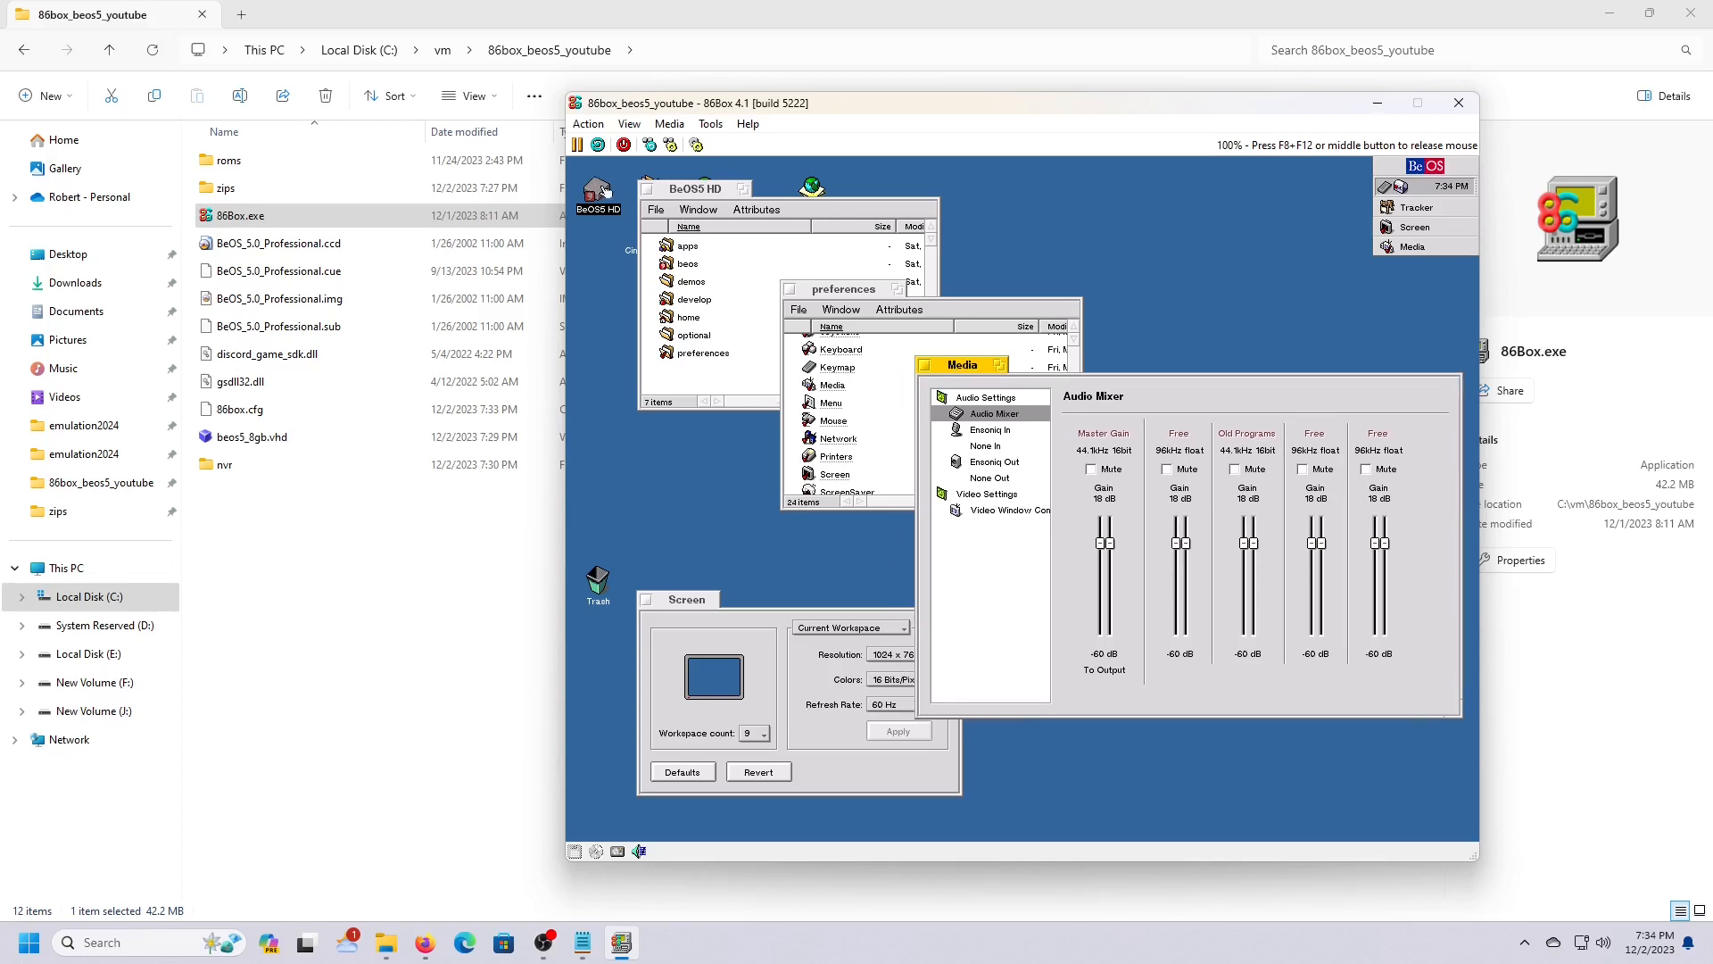
Step: Launch Pulse from the apps folder of BeOS5 HD, close that folder, and bring the Media and Pulse windows forward
double_click(669, 247)
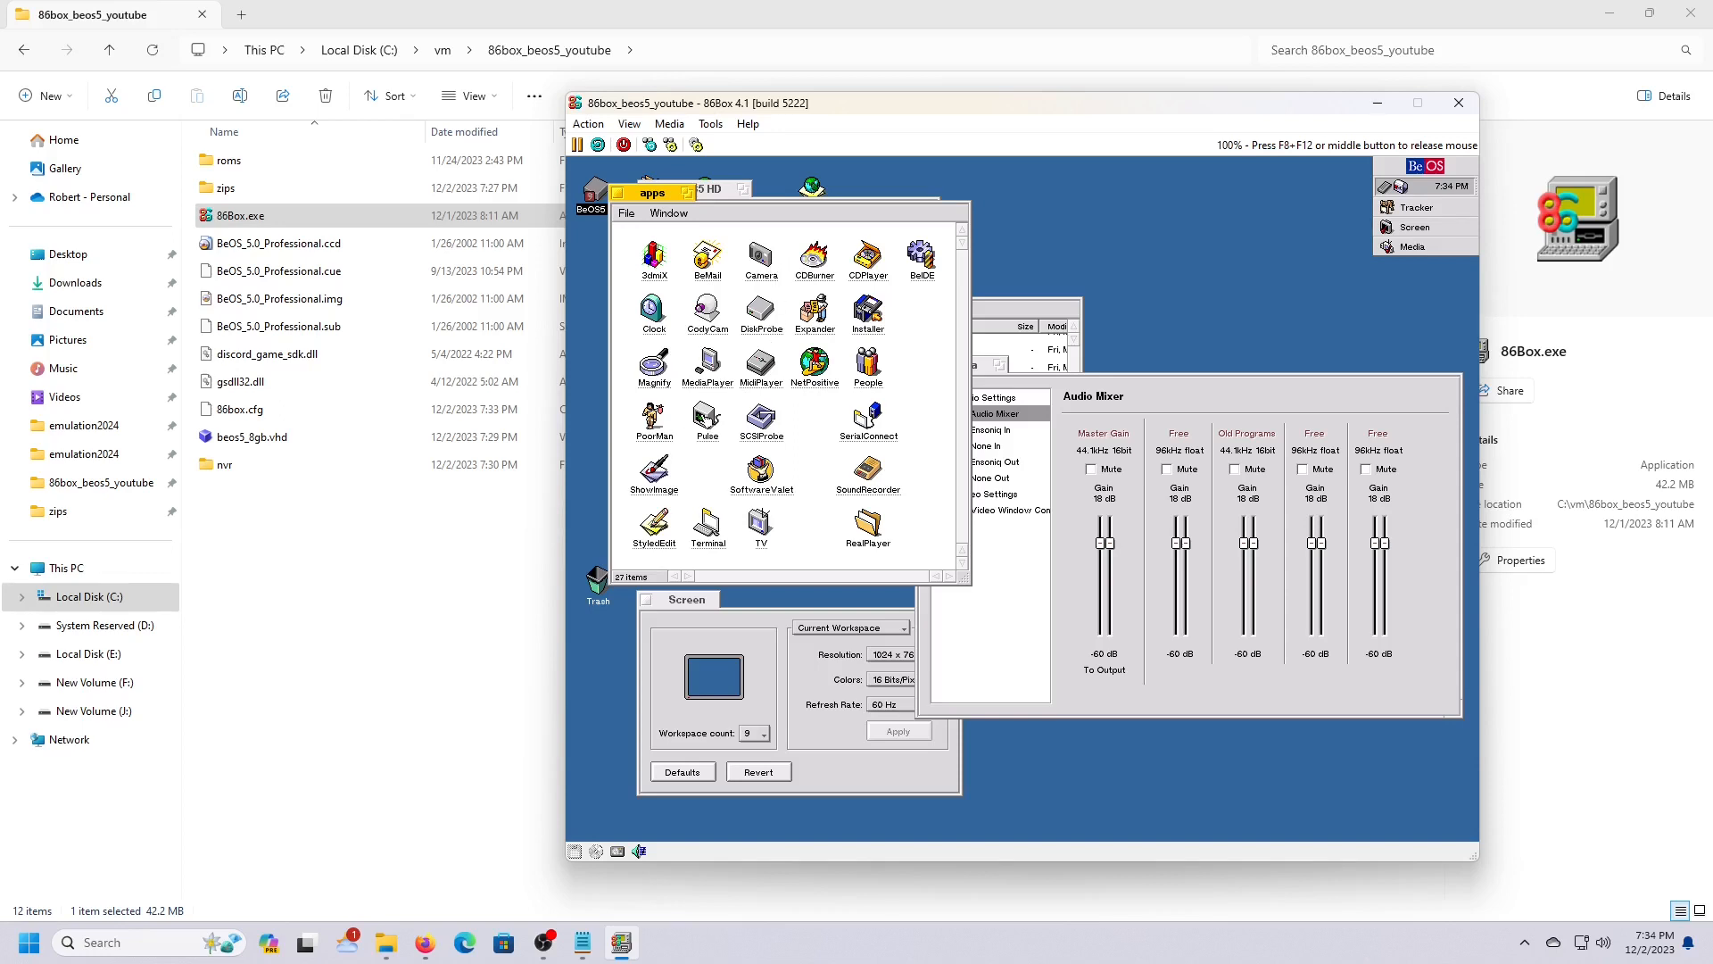
double_click(706, 420)
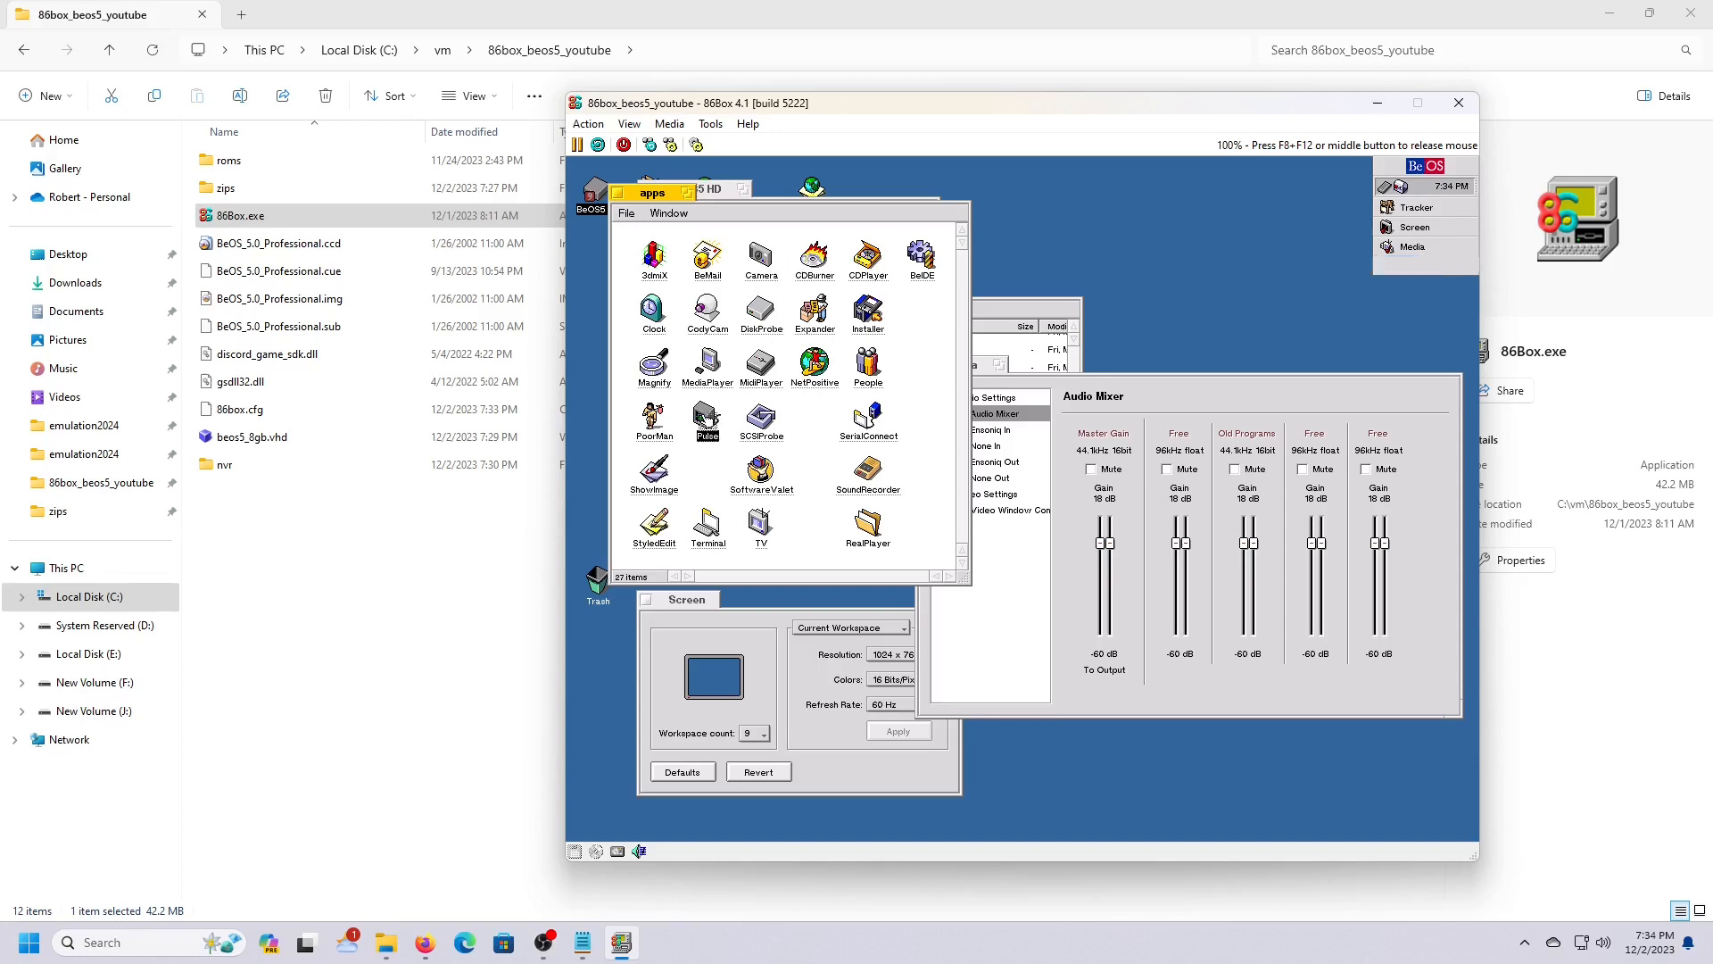
left_click(622, 196)
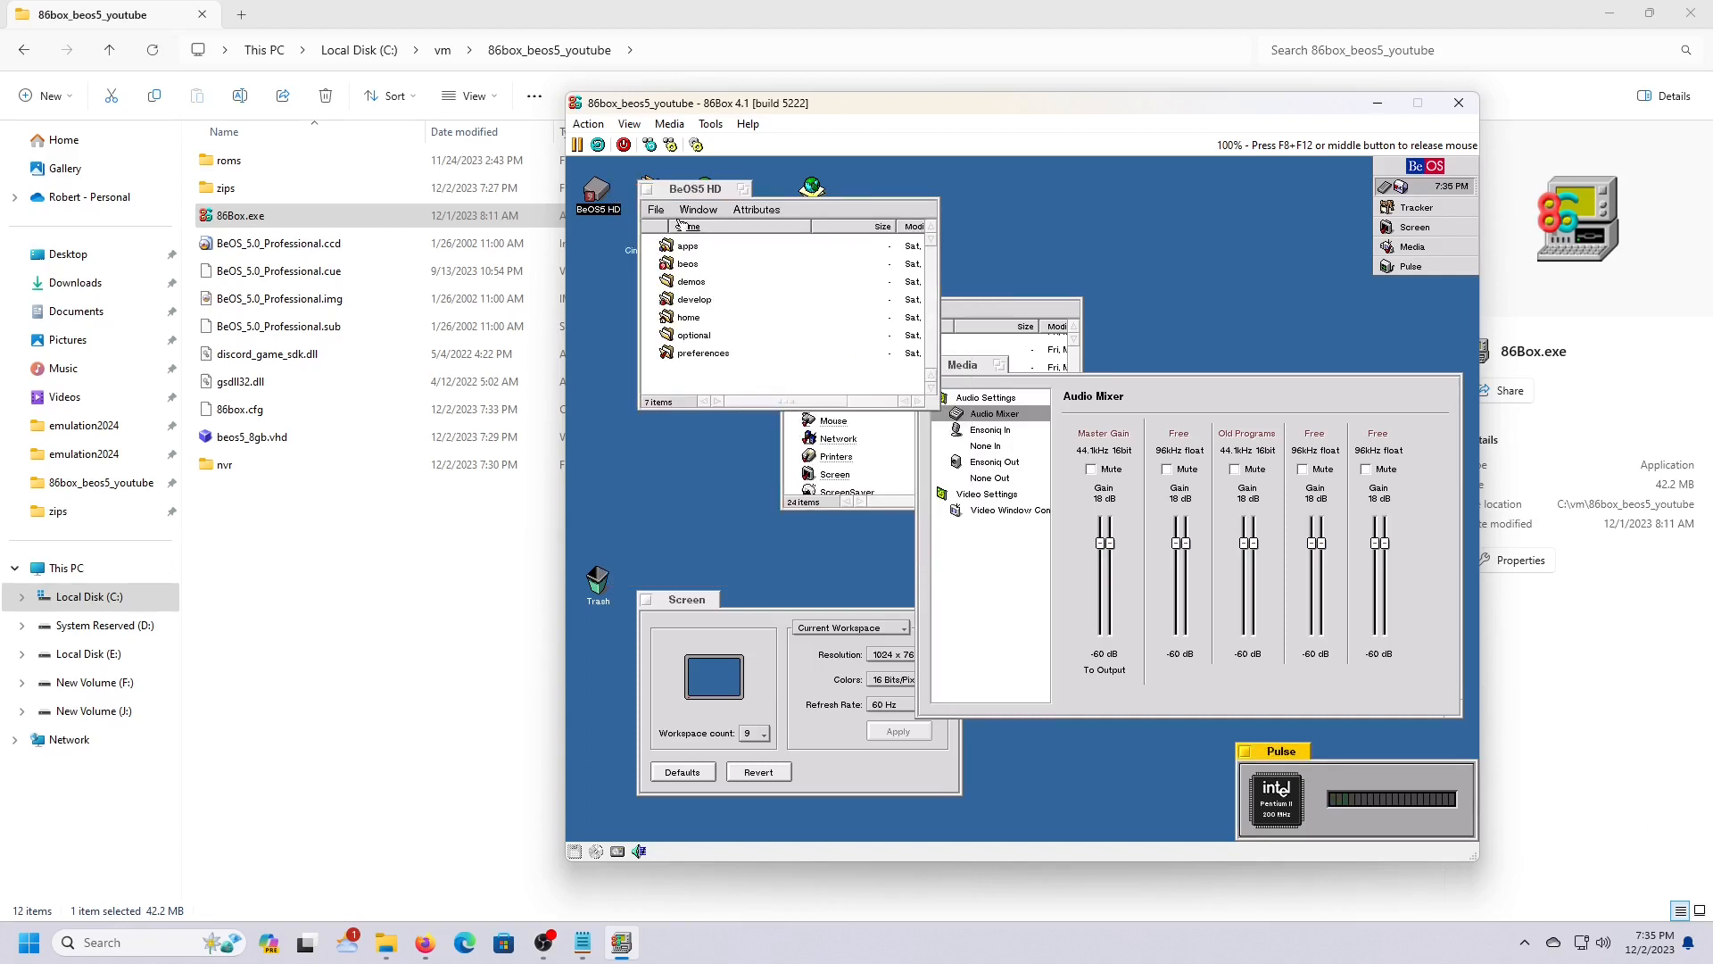
left_click(967, 321)
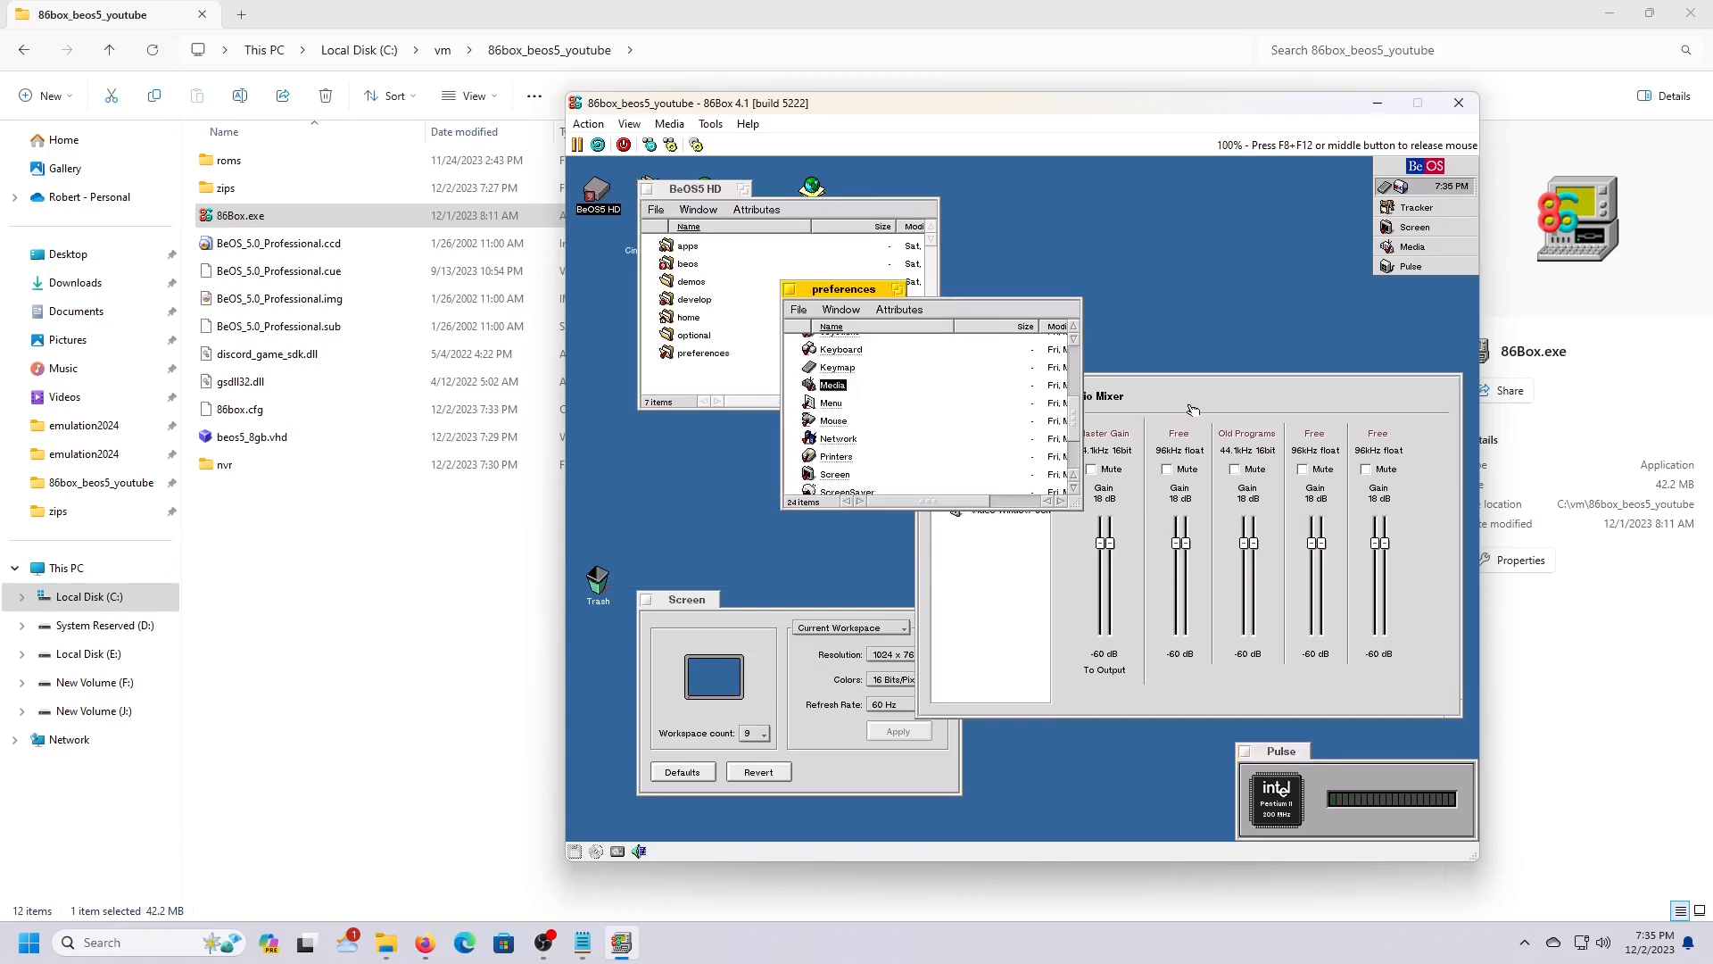
left_click(1194, 412)
left_click(1389, 832)
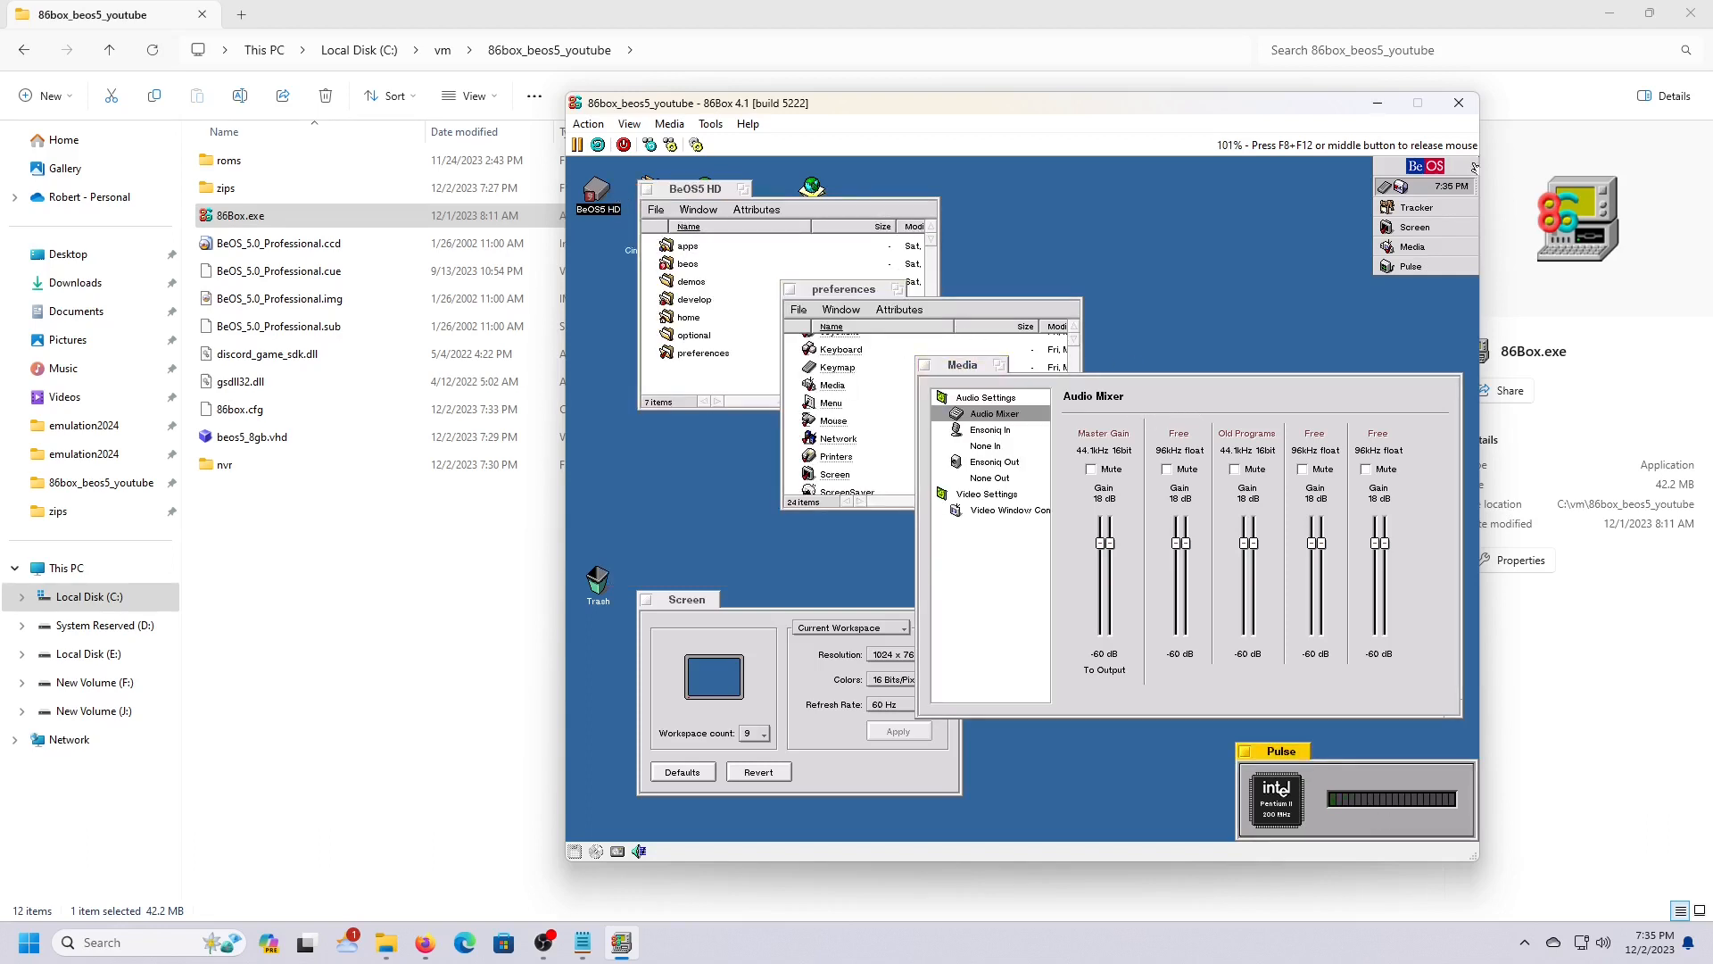
Step: Show the About BeOS system information, move the BeOS5 HD window clear of it, and bring the Media and Screen windows forward
left_click(1425, 166)
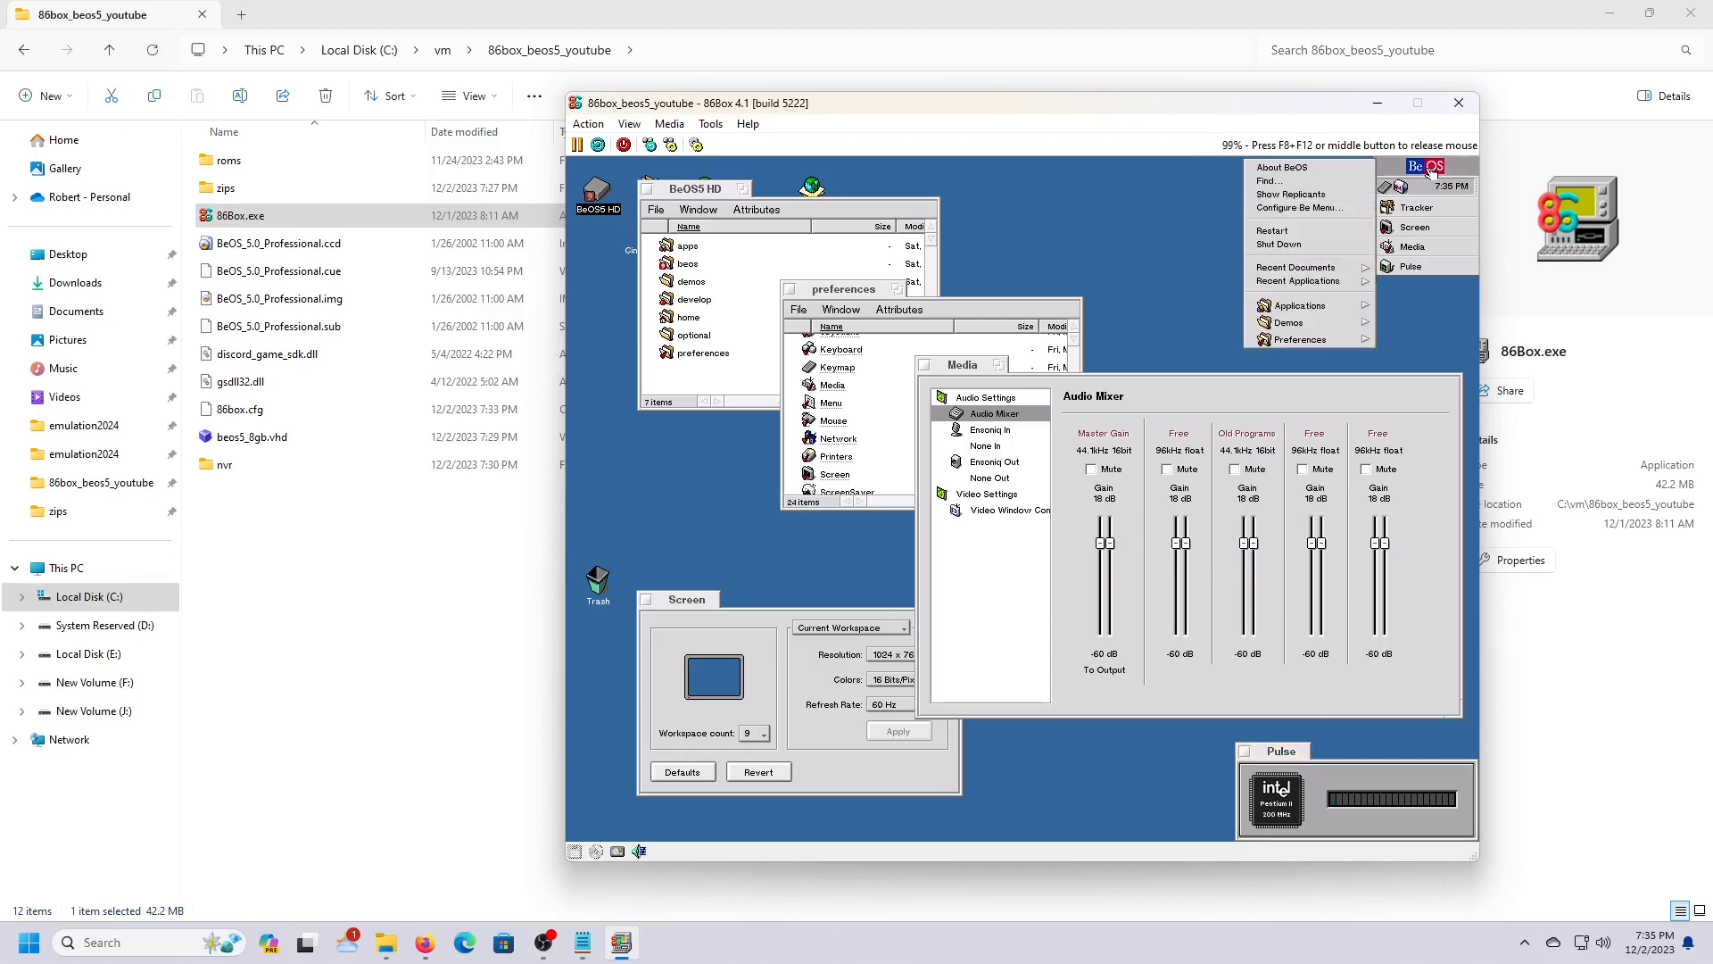
left_click(1312, 172)
left_click_drag(824, 358, 1111, 182)
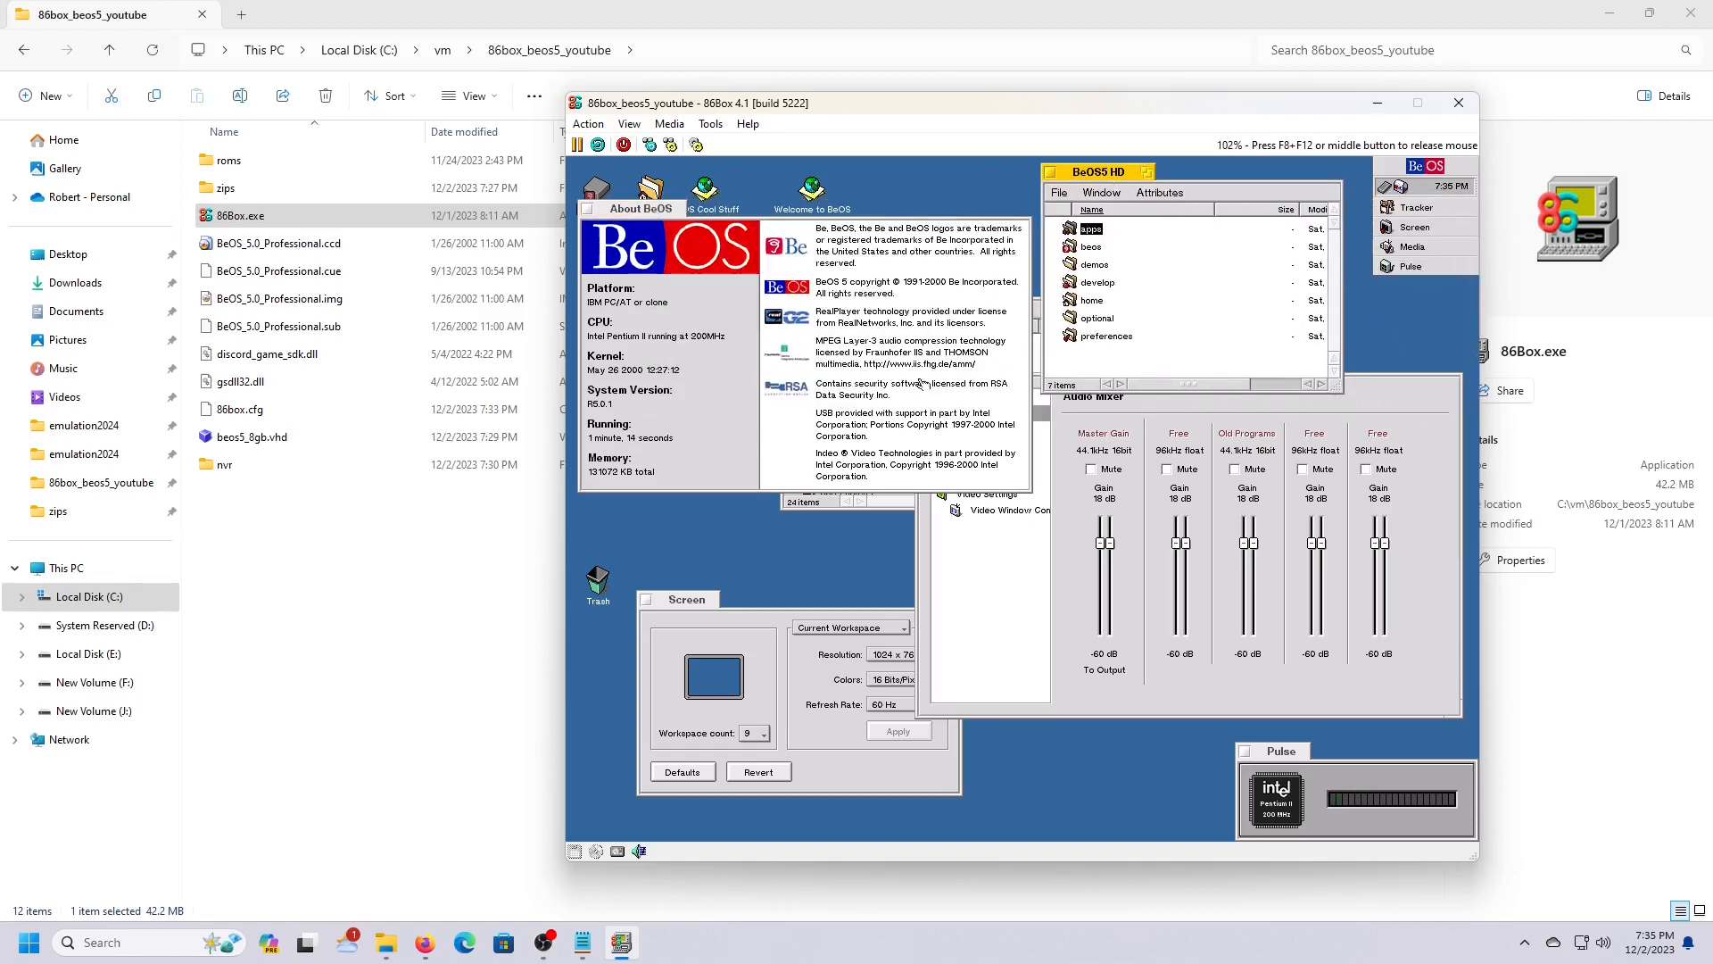
left_click(1108, 716)
left_click(810, 692)
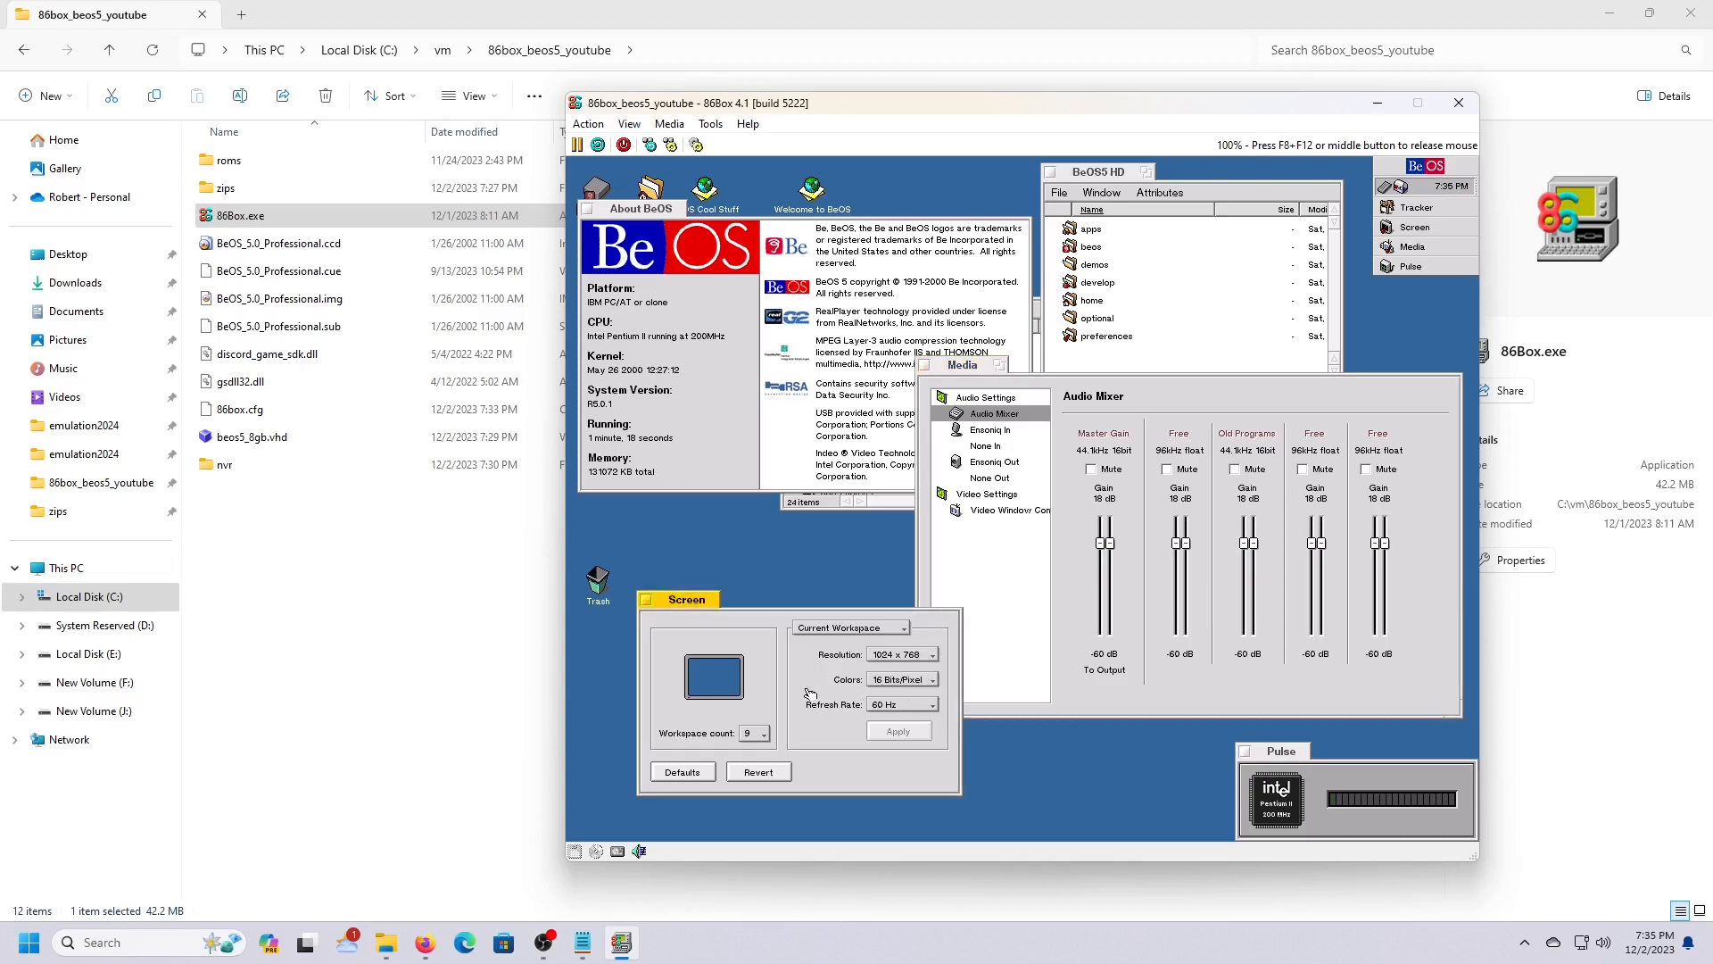